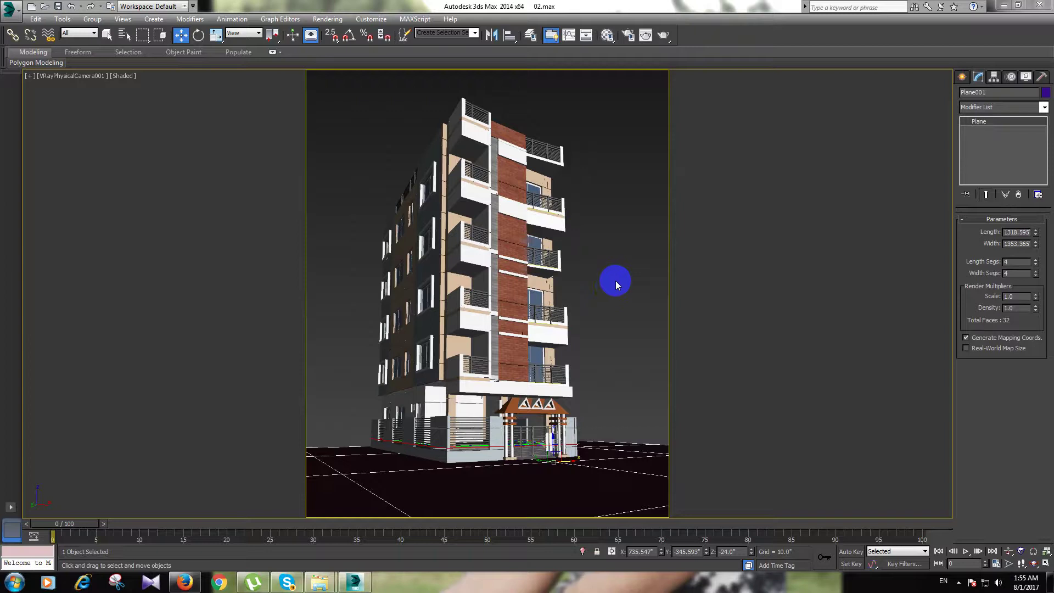
Step: Clear the selection, switch to the Front view and zoom in on the building
click(565, 317)
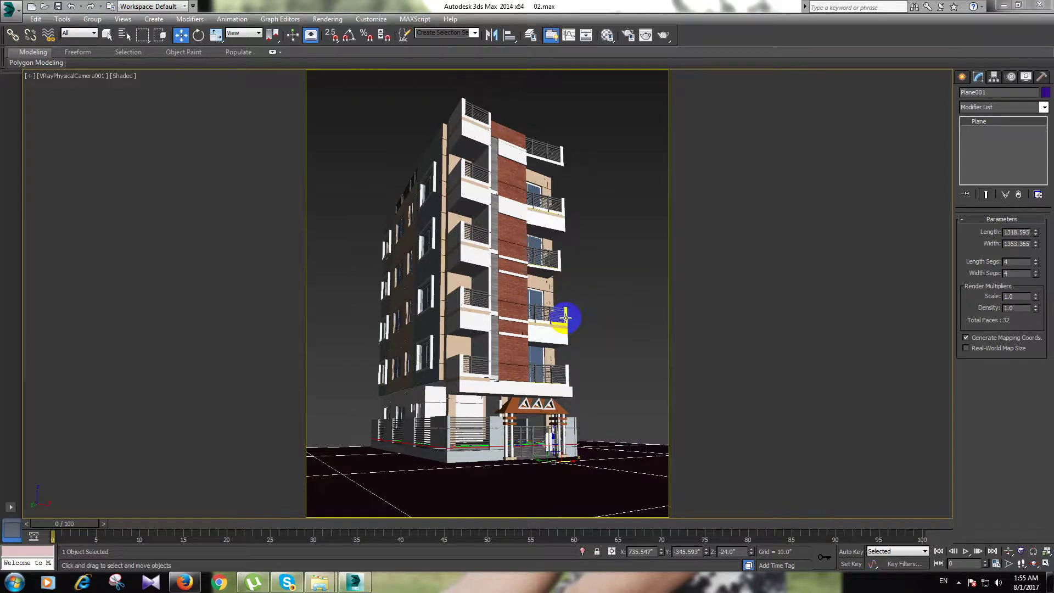
click(612, 290)
key(f)
scroll(505, 297, up, 2)
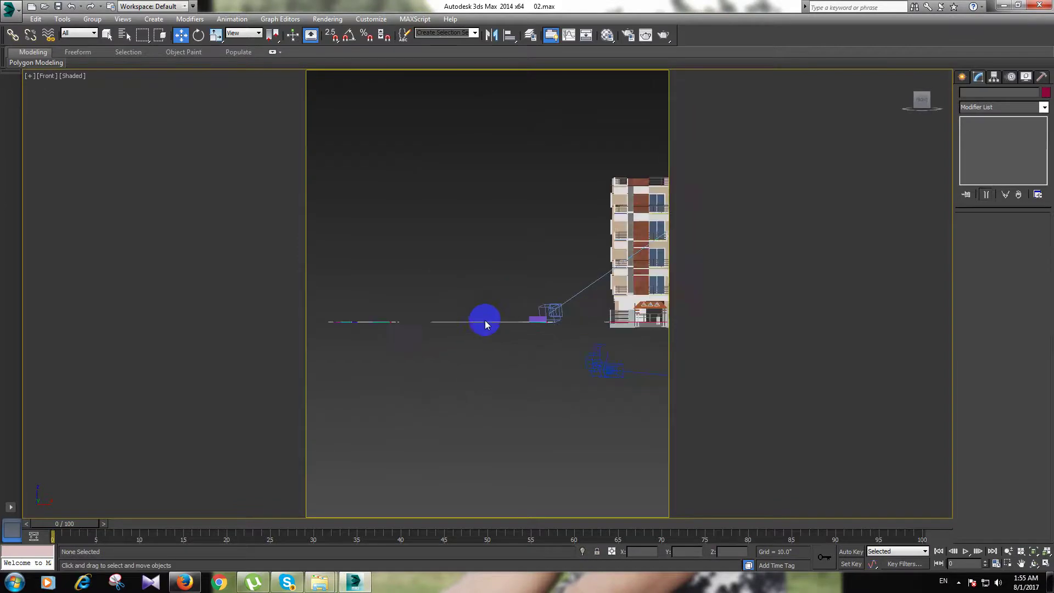
scroll(640, 287, up, 5)
scroll(411, 242, up, 3)
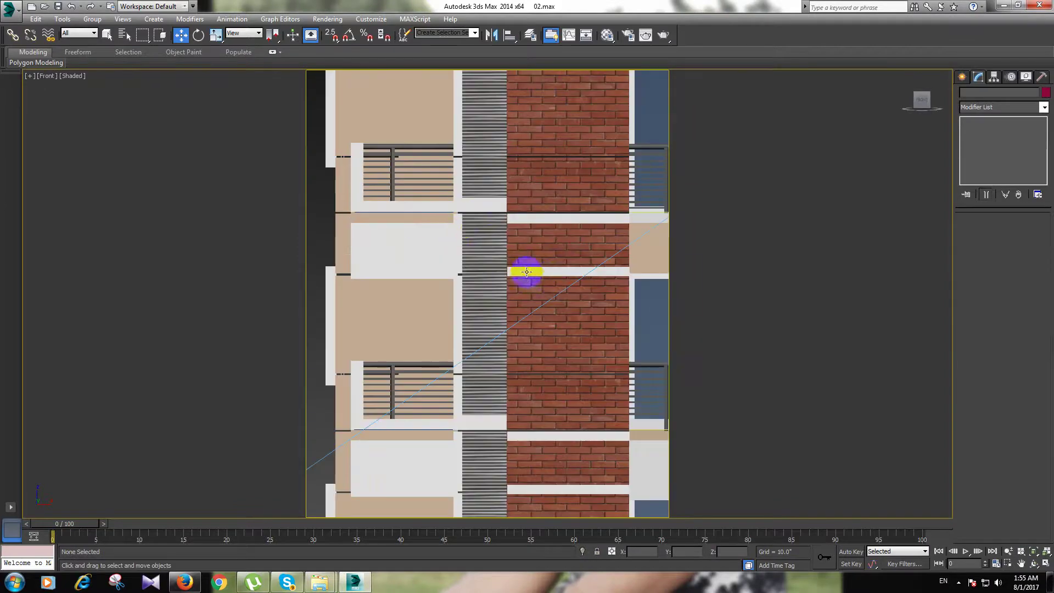
scroll(519, 219, up, 5)
scroll(507, 221, up, 3)
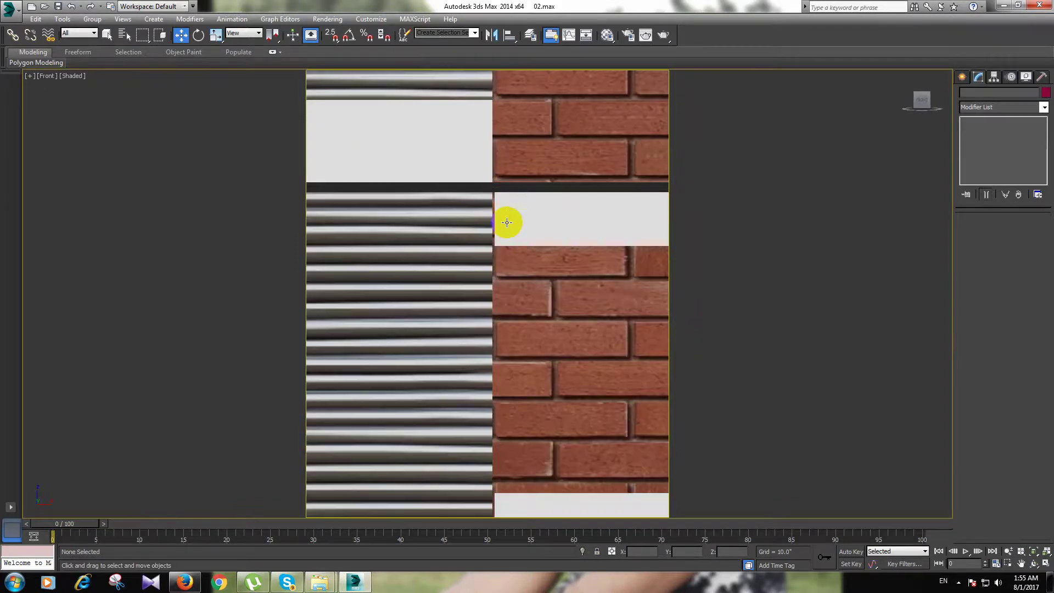
scroll(505, 236, down, 4)
scroll(502, 308, down, 5)
scroll(511, 286, down, 2)
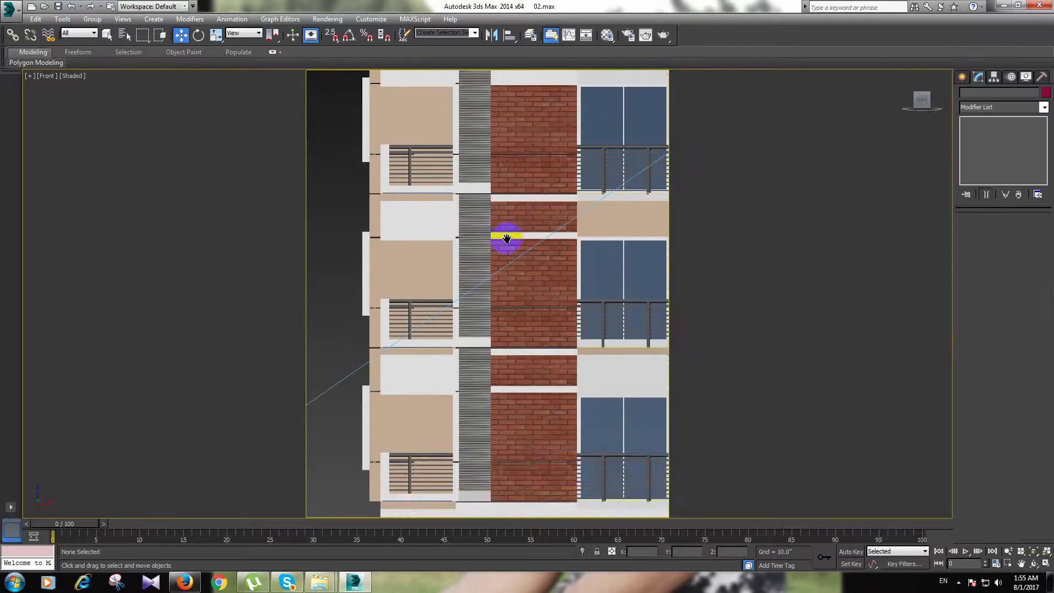
scroll(503, 237, down, 3)
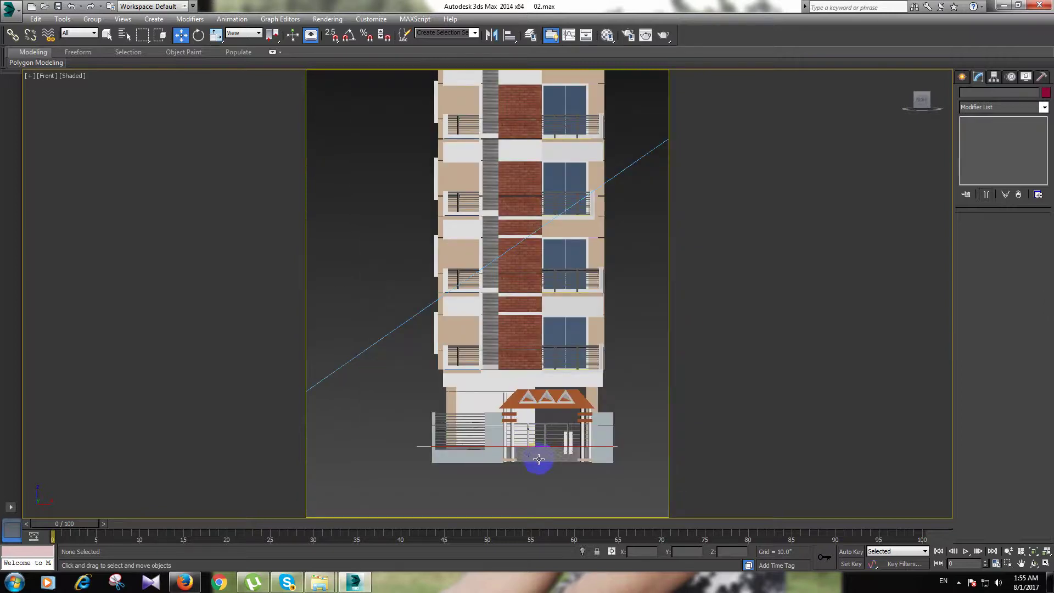
Step: Orbit and pan to an angled close-up of the entrance gate and orange canopy
alt+middle_drag(539, 459, 572, 425)
scroll(572, 426, up, 5)
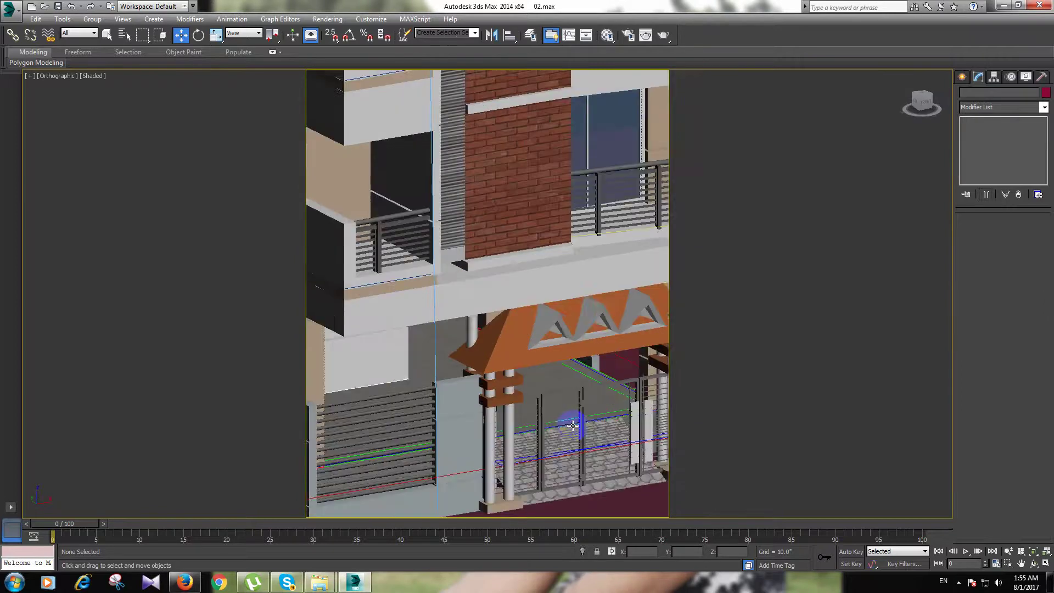
scroll(572, 425, up, 2)
click(581, 424)
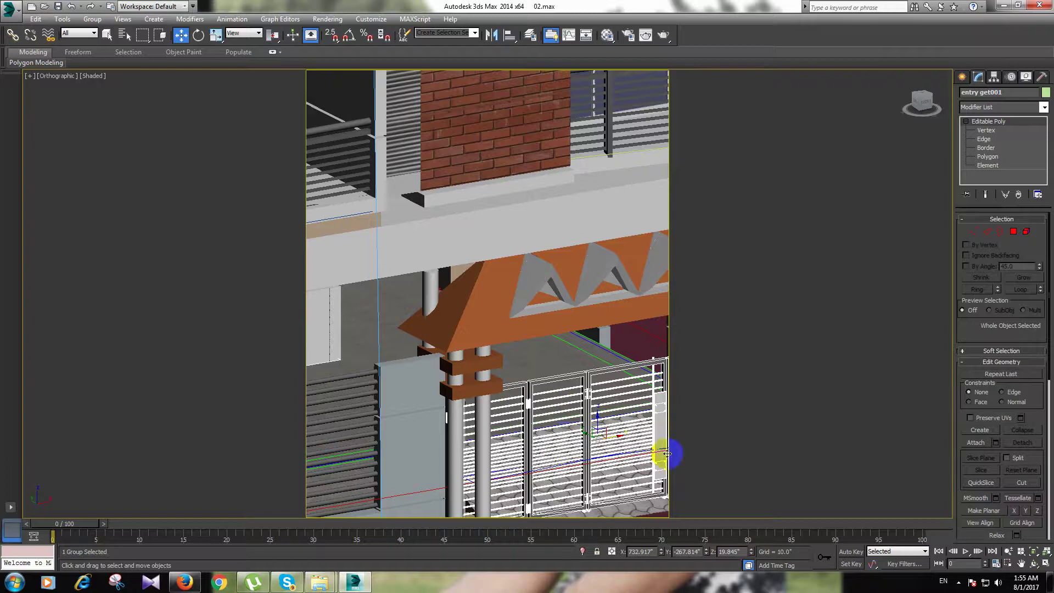
middle_drag(665, 454, 539, 423)
scroll(540, 423, up, 5)
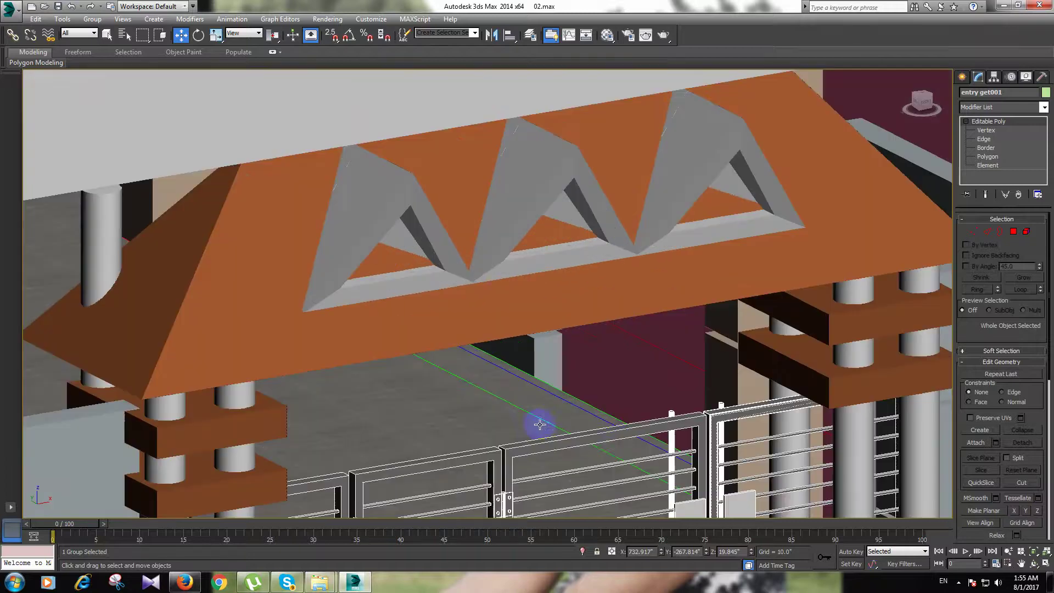
middle_drag(616, 440, 611, 405)
scroll(607, 399, down, 4)
scroll(607, 399, down, 1)
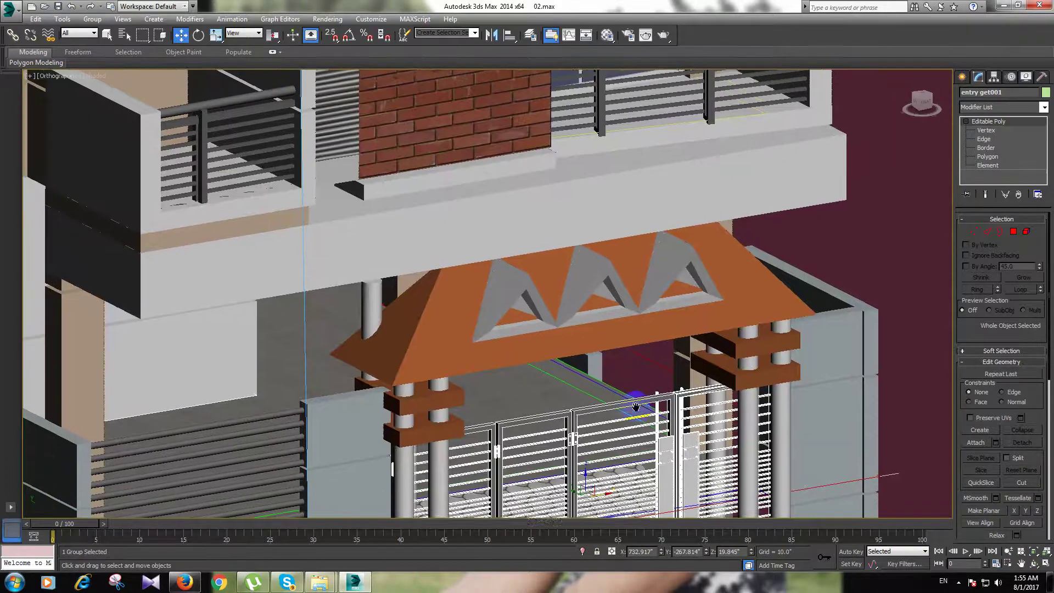
scroll(635, 400, down, 2)
Step: Select the canopy roof and assign the unused VRayMtl Material #22 to it
click(527, 360)
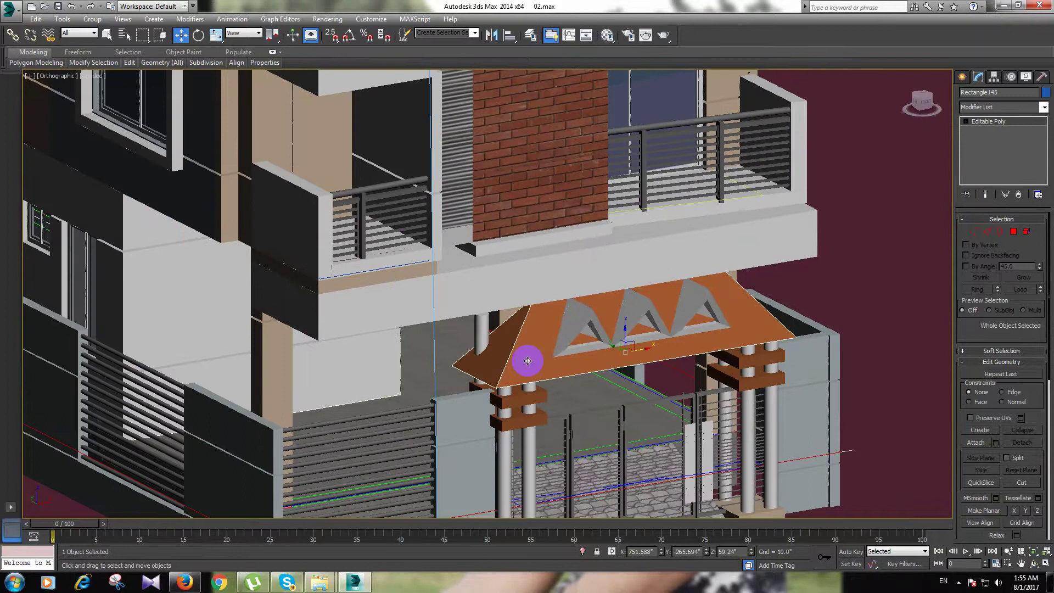
click(481, 343)
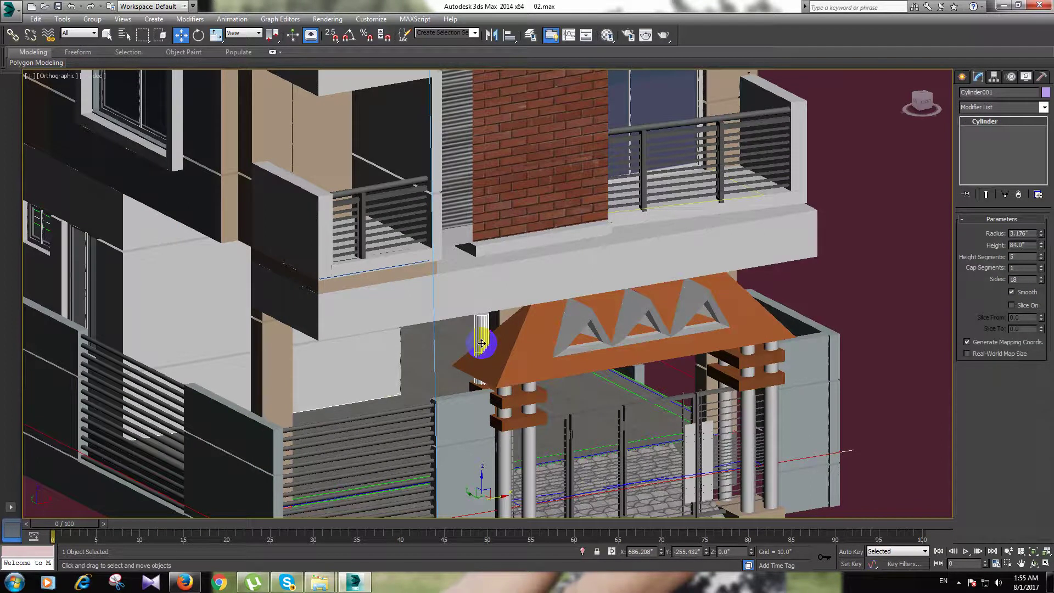
click(514, 361)
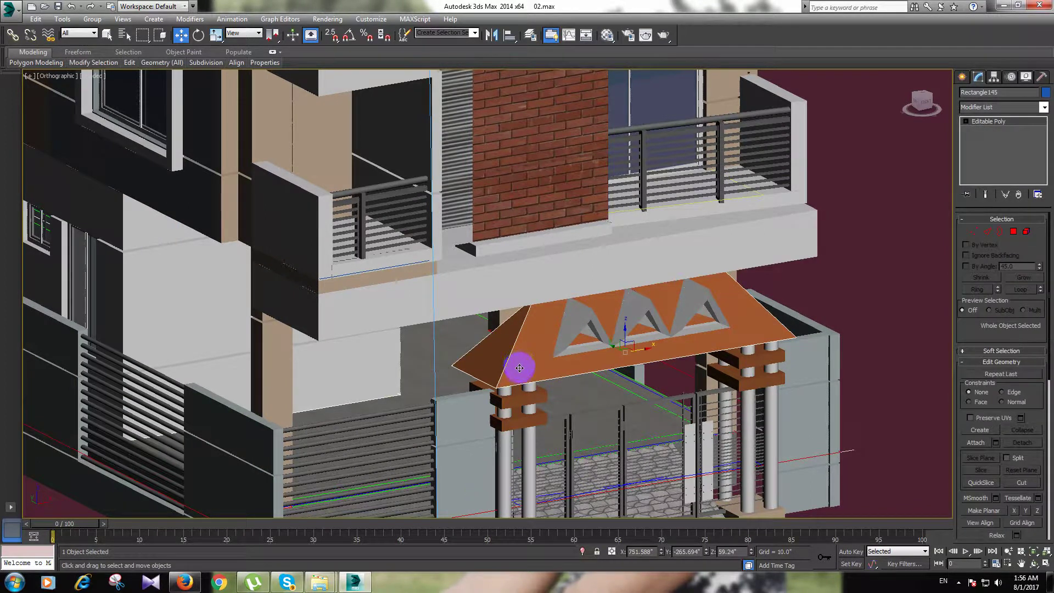
key(m)
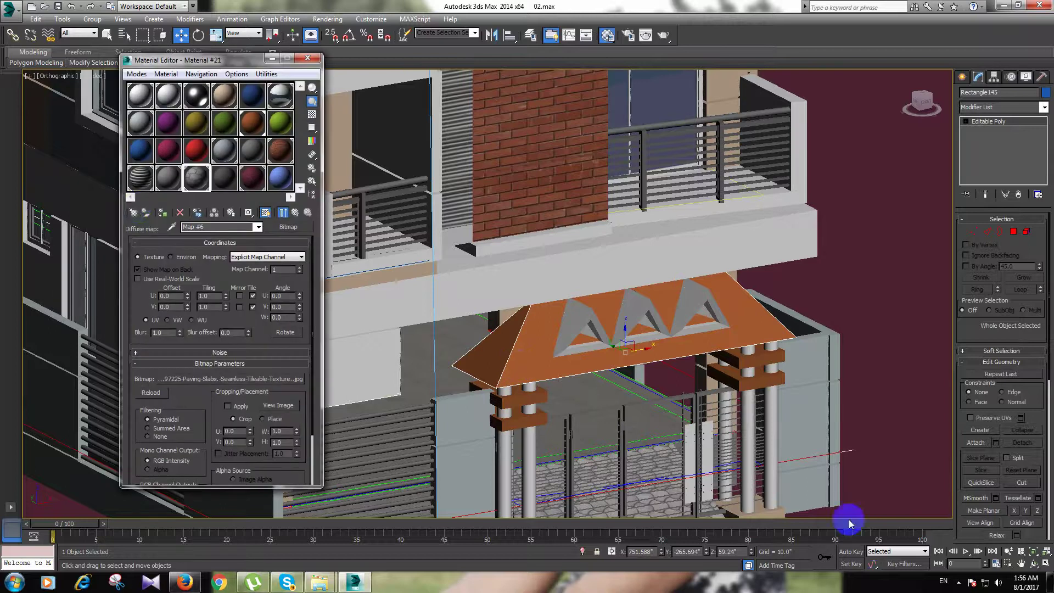
click(225, 174)
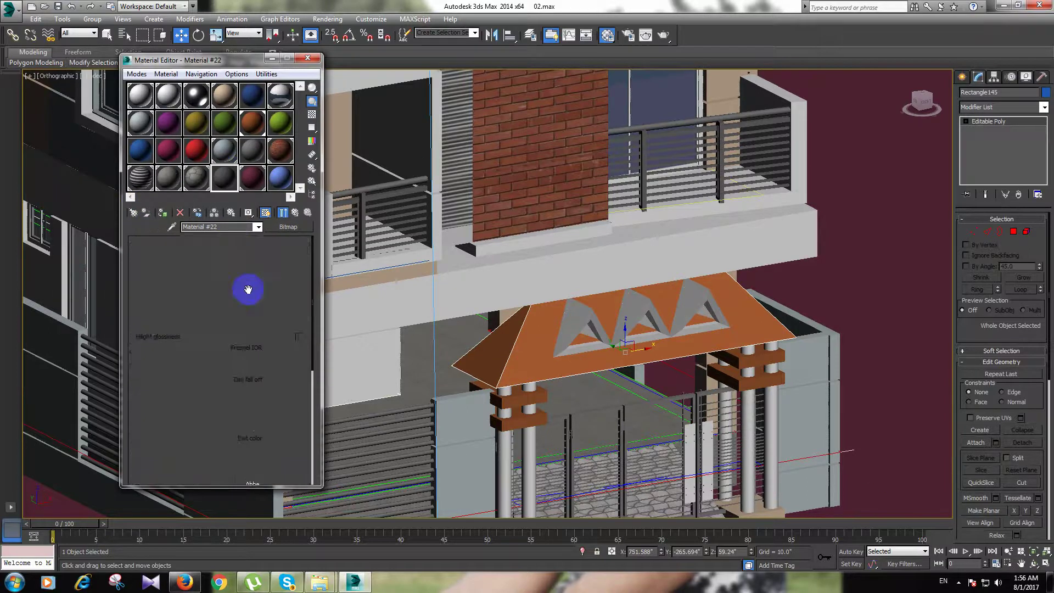
click(163, 213)
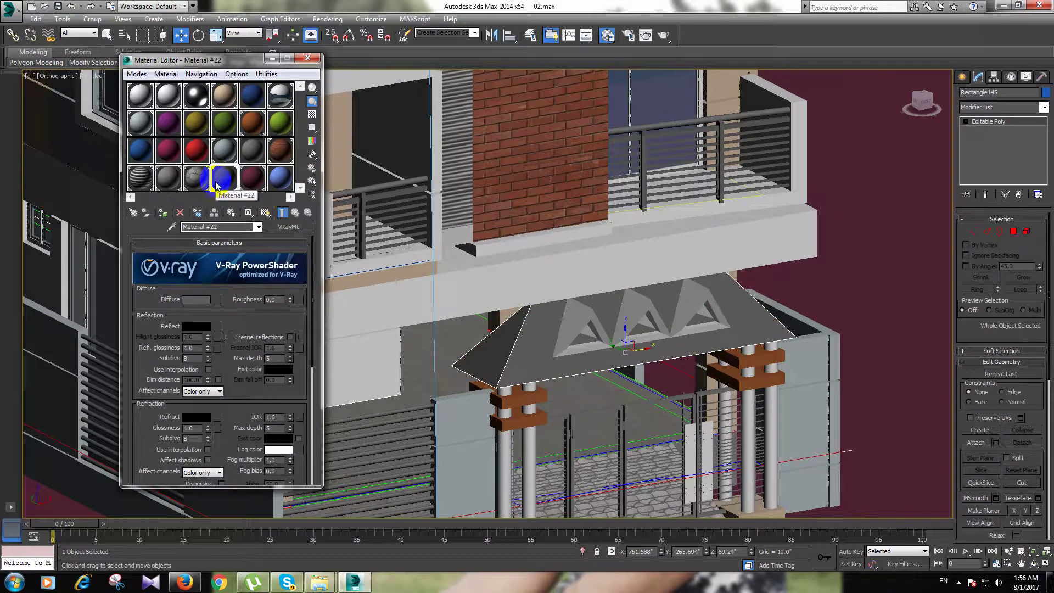
Step: Load a red roof-tile image as Material #22's diffuse bitmap
click(188, 327)
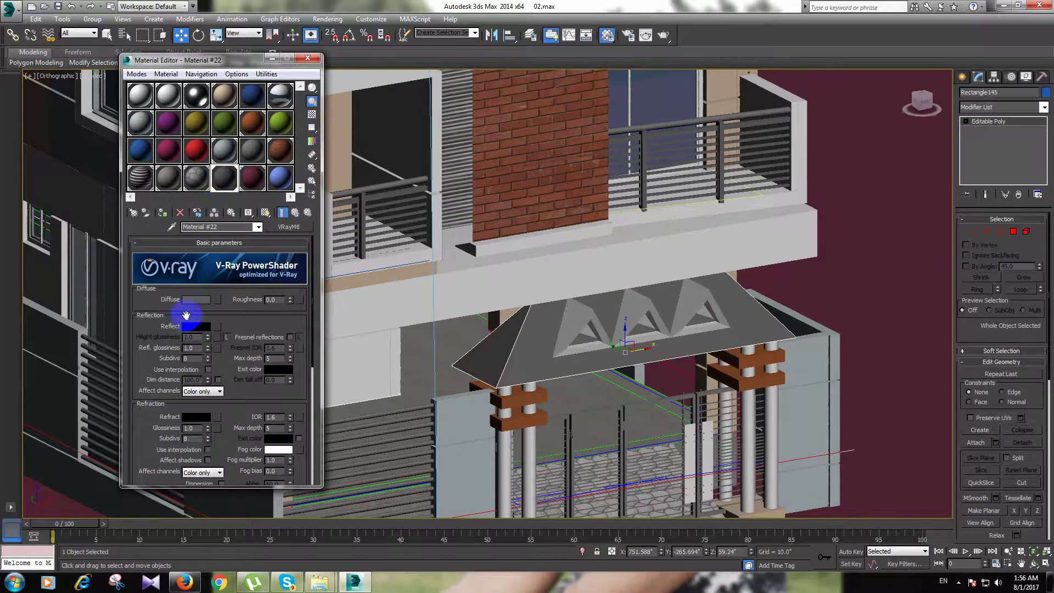
drag(189, 327, 219, 305)
click(220, 305)
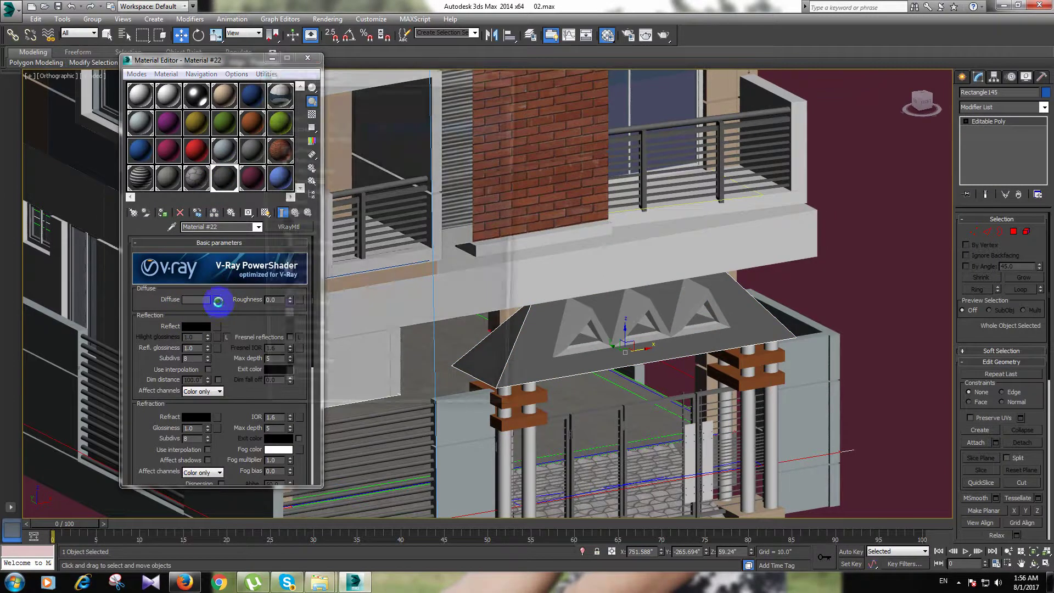
double_click(290, 131)
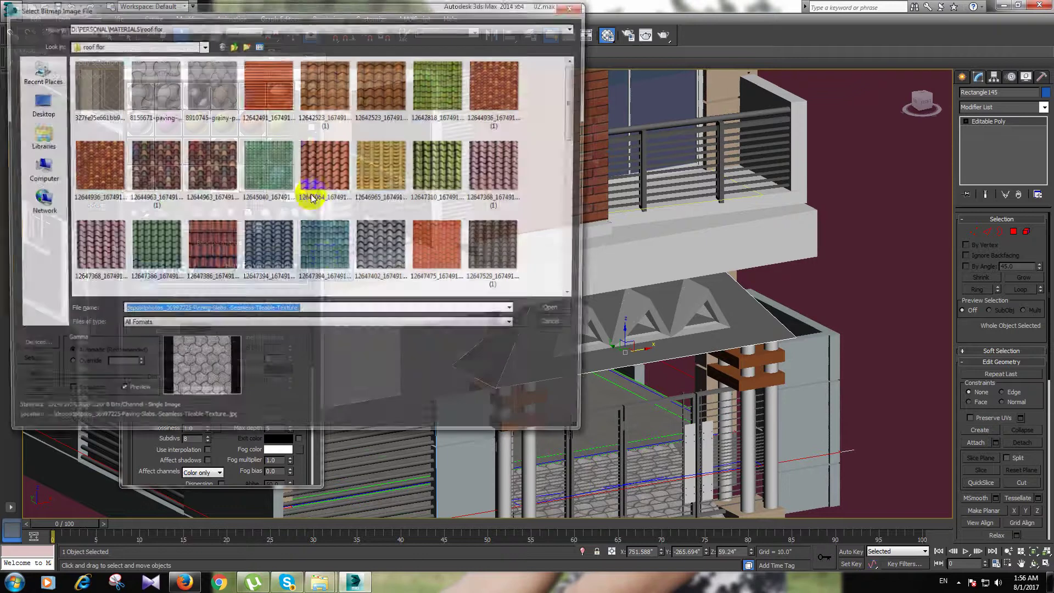
click(318, 96)
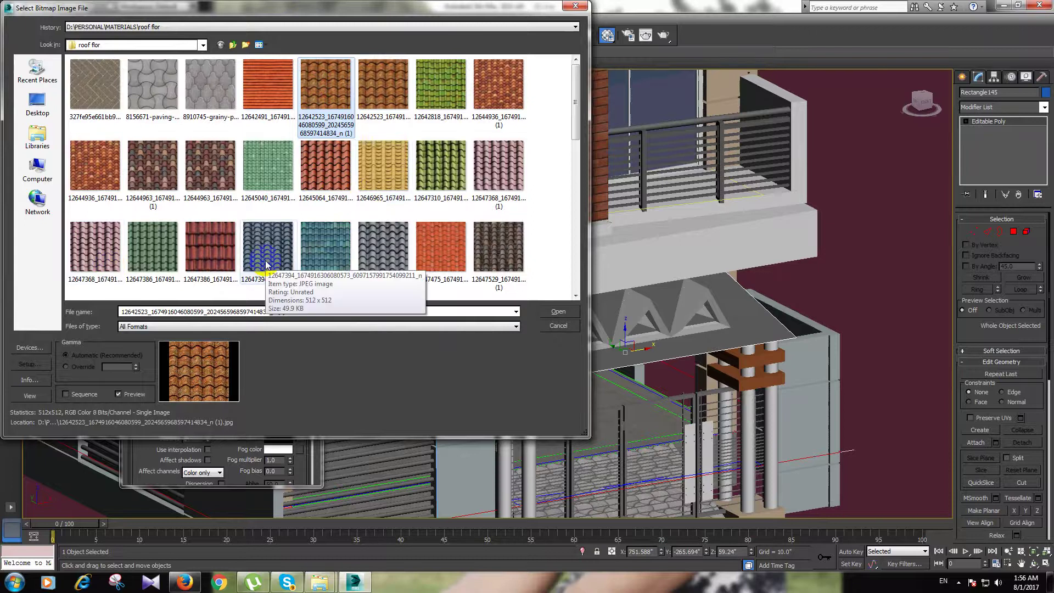
click(550, 317)
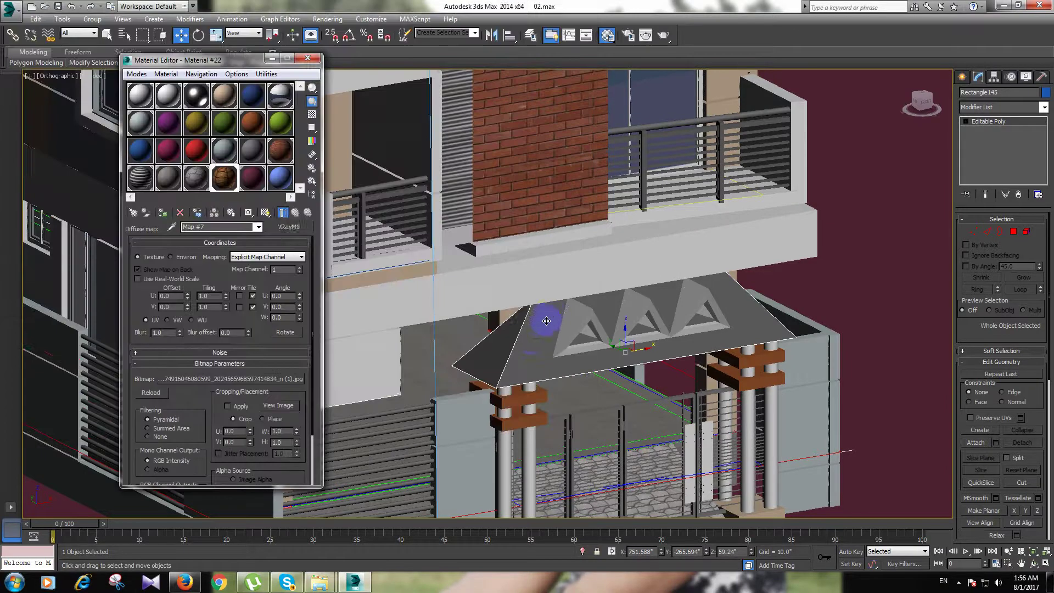
Step: Replace the diffuse bitmap with a different roof-tile texture
click(288, 227)
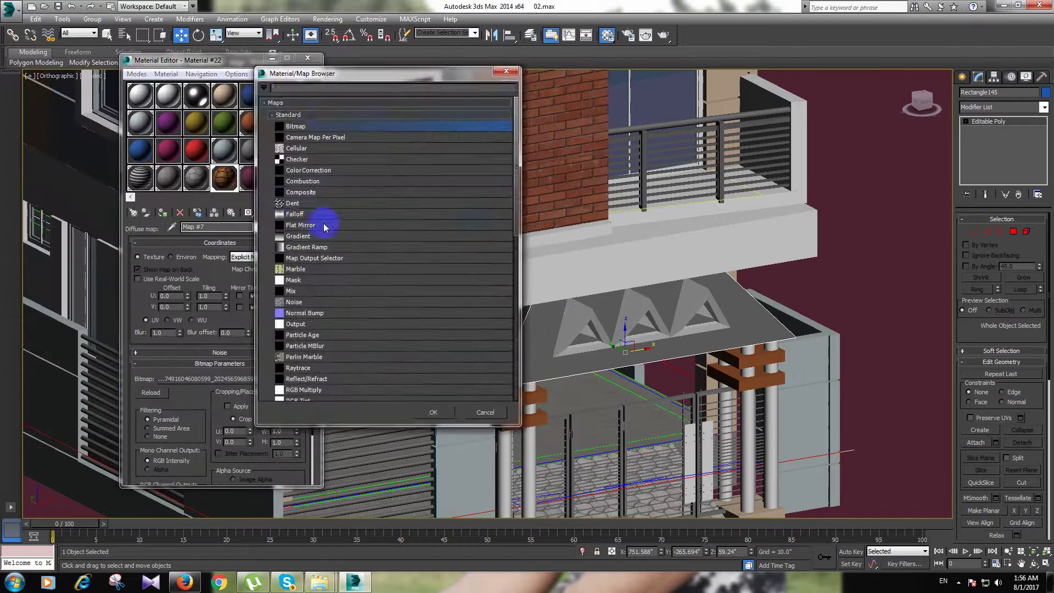
double_click(302, 126)
click(367, 200)
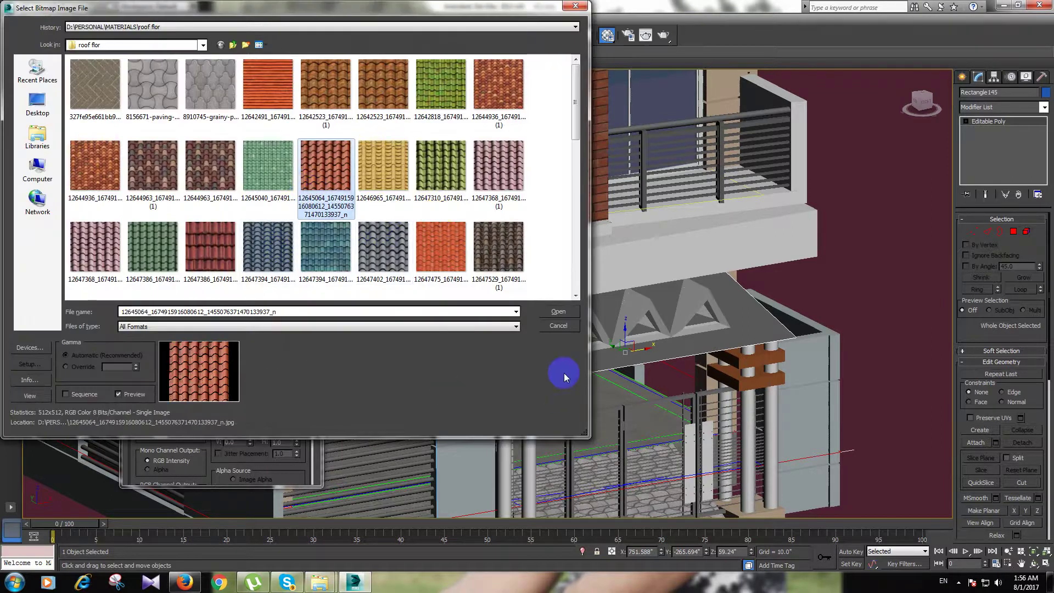
click(556, 311)
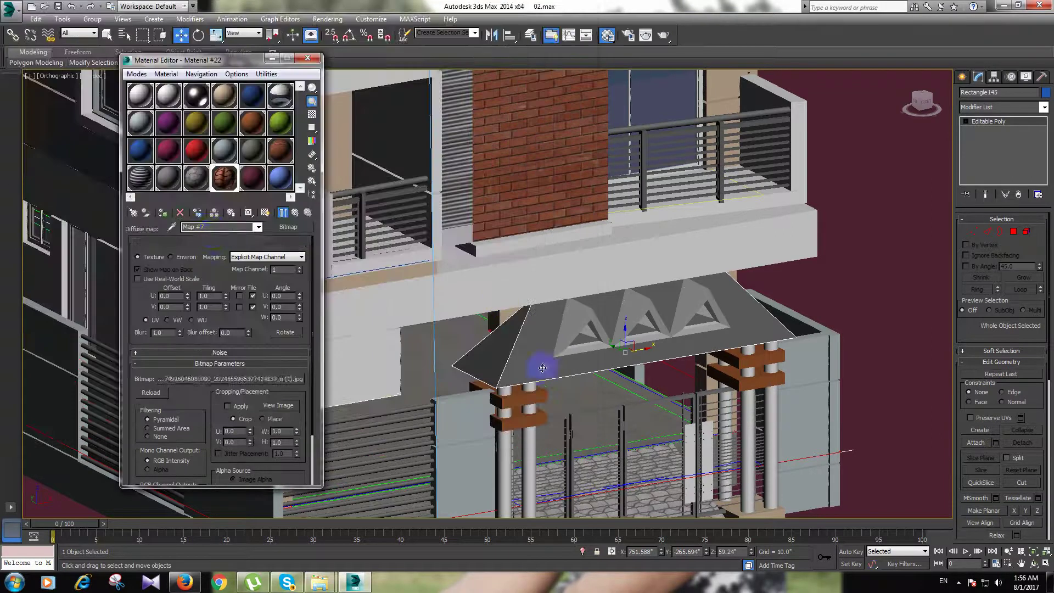
Step: Show the roof-tile material on the canopy and add a Box UVW Map modifier
click(163, 214)
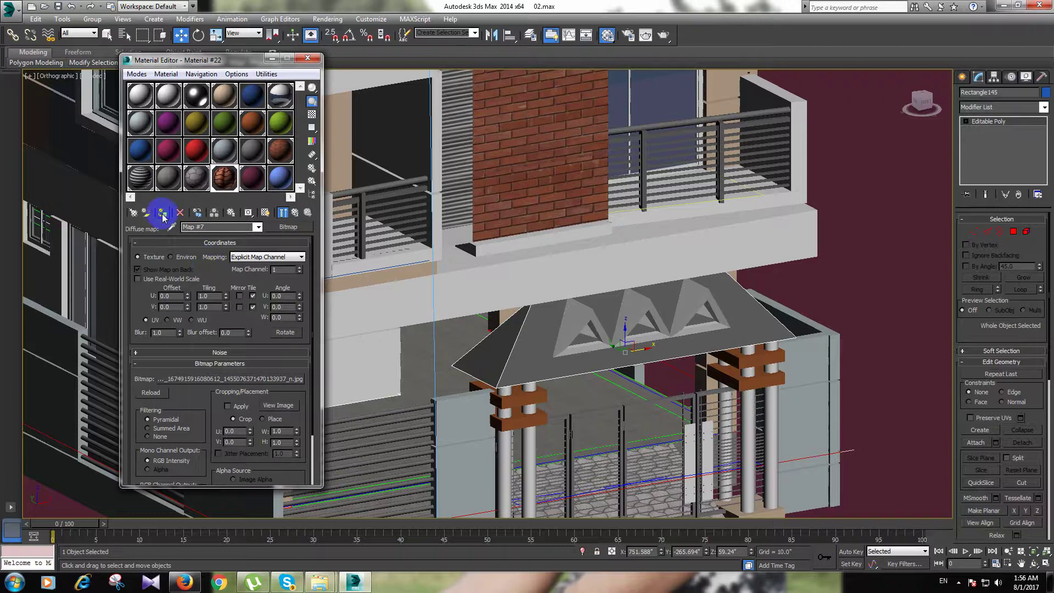
click(266, 213)
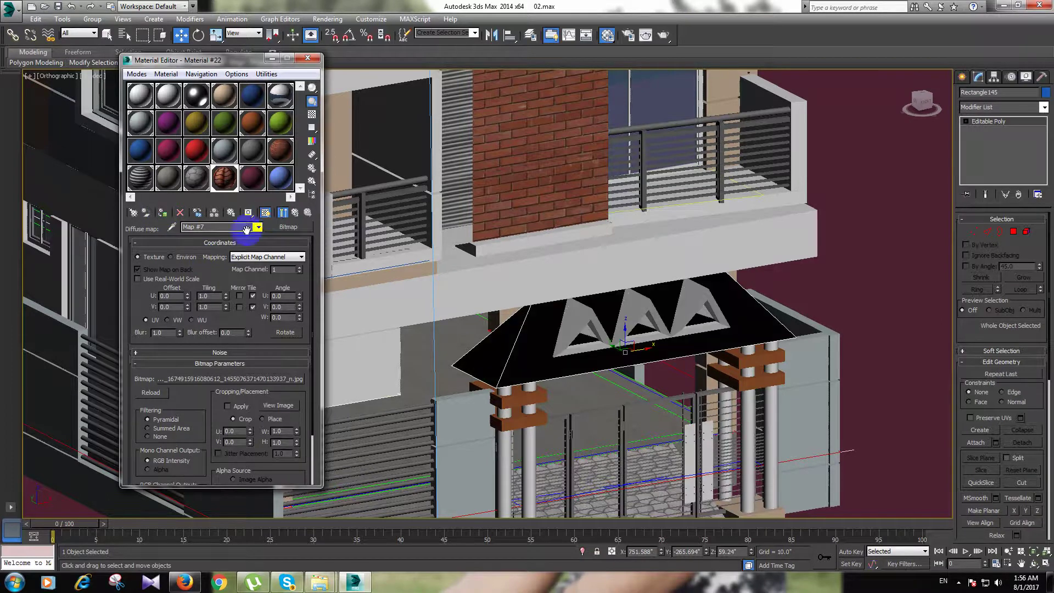
click(986, 109)
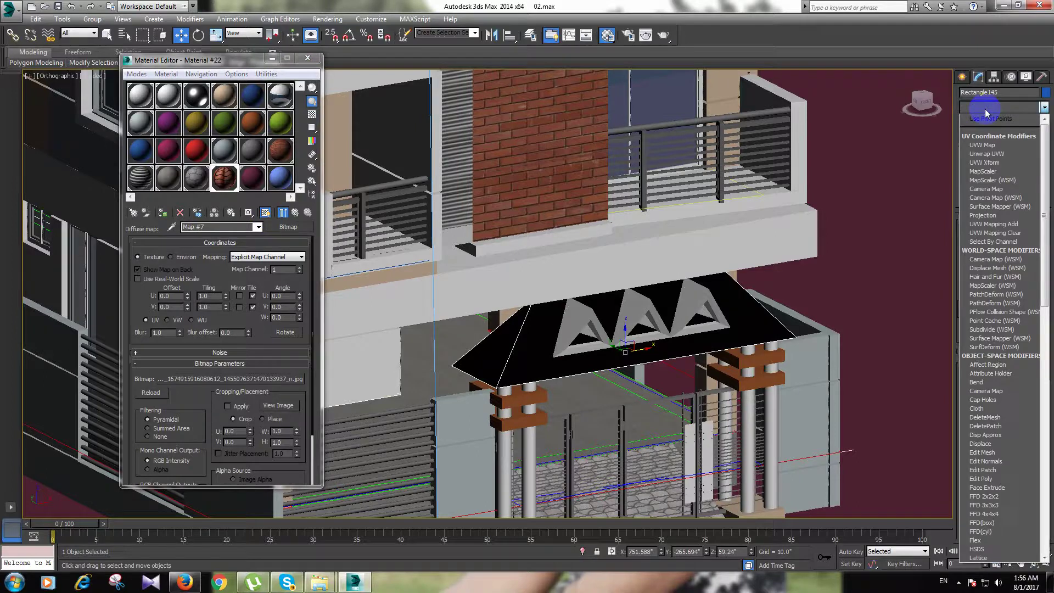
click(994, 146)
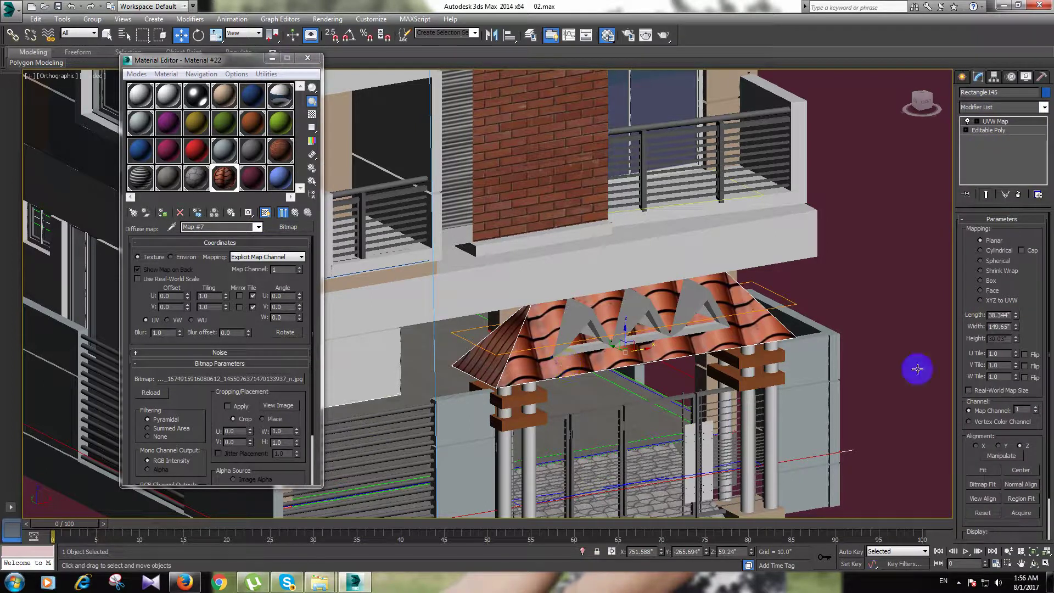
click(991, 281)
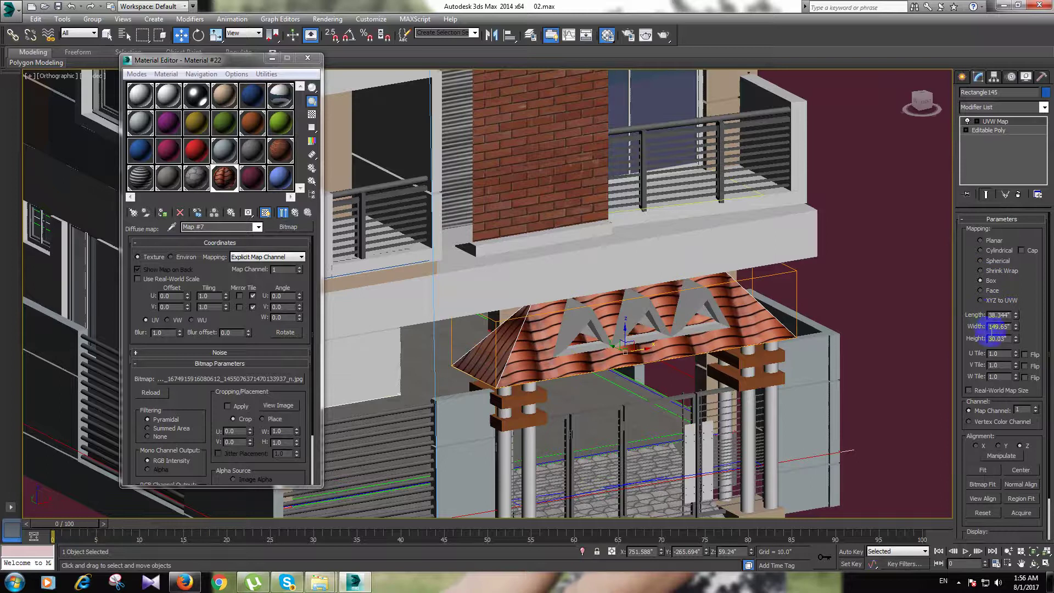
Step: Tune the Box mapping to 49.065 × 41.792 × 42.787 so the roof tiles fit
drag(1016, 318, 1016, 366)
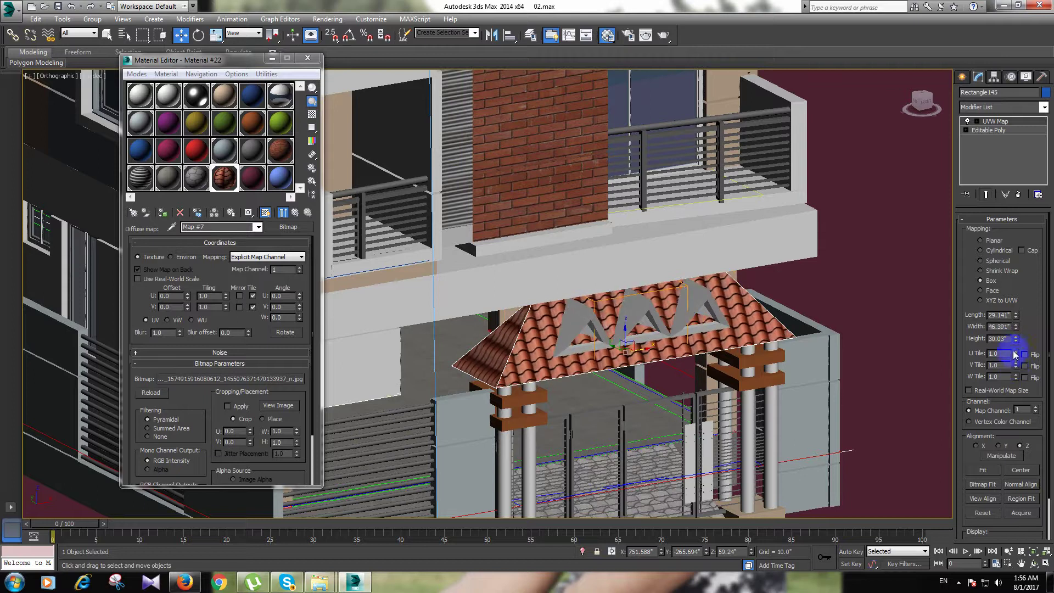
mouse_move(1014, 343)
mouse_down()
mouse_move(1015, 352)
mouse_move(1019, 322)
mouse_up()
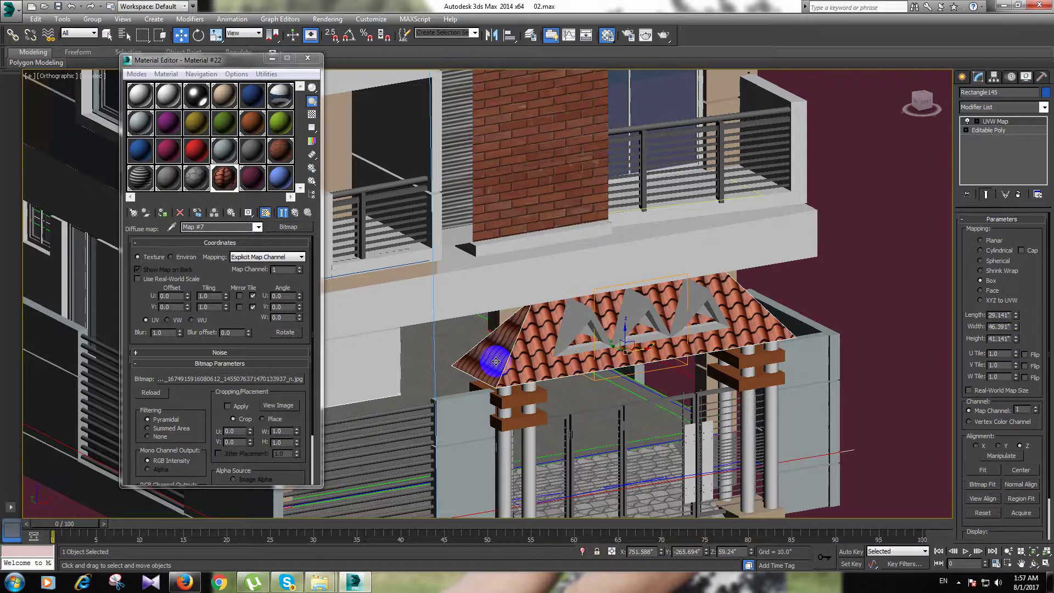
alt+middle_drag(496, 362, 515, 367)
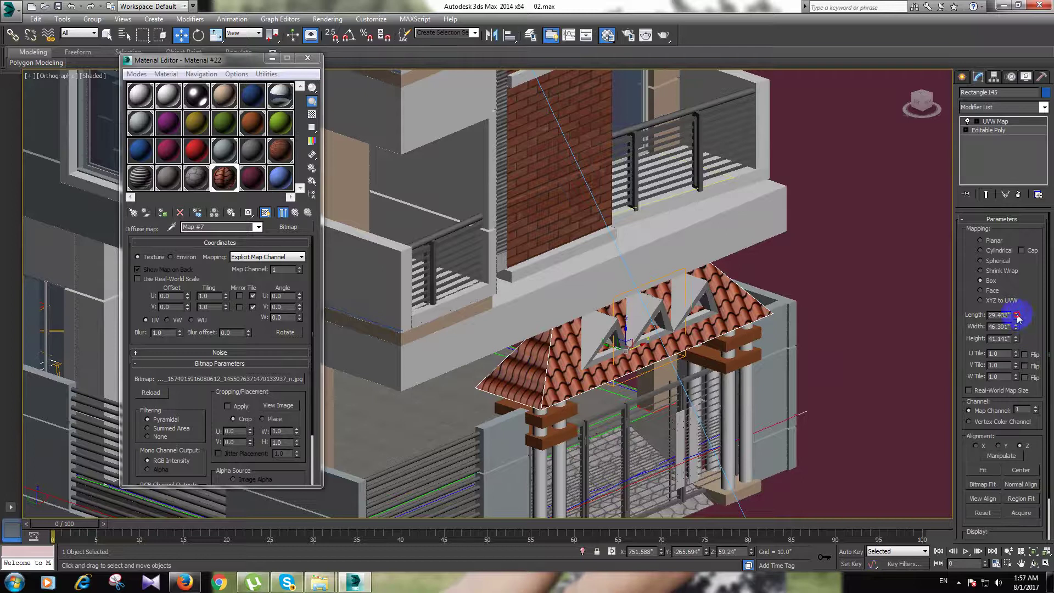
mouse_move(1016, 317)
mouse_down()
mouse_move(993, 305)
mouse_move(1023, 331)
mouse_move(1002, 281)
mouse_up()
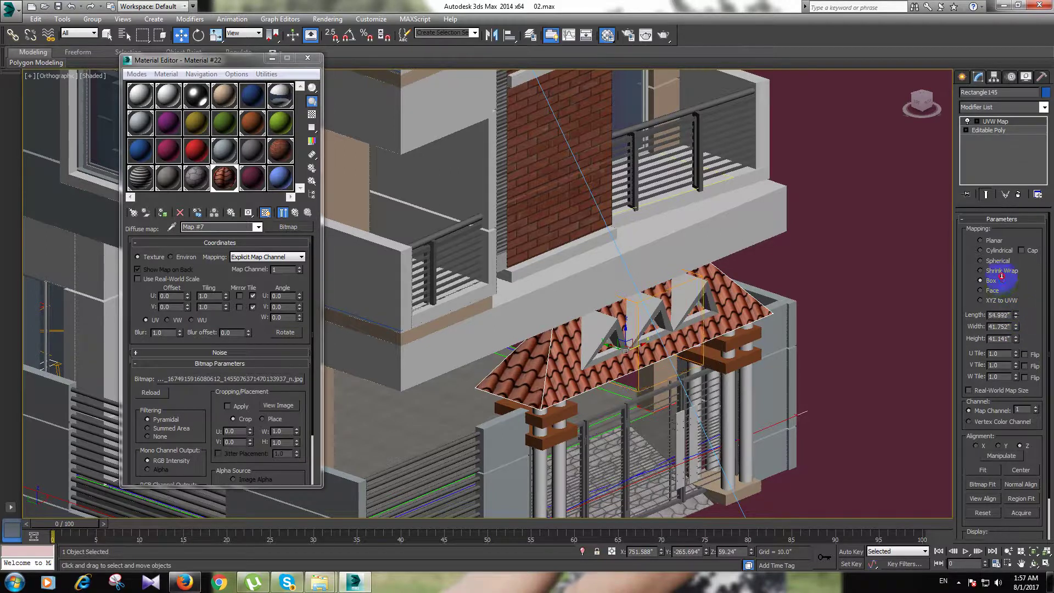
drag(1003, 281, 1001, 287)
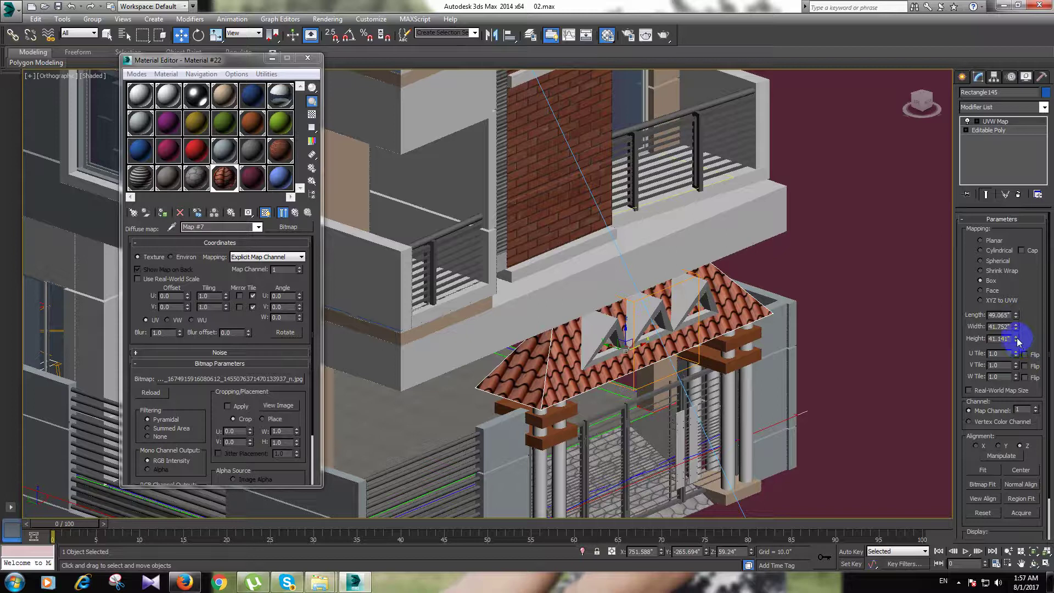
drag(1018, 340, 1011, 336)
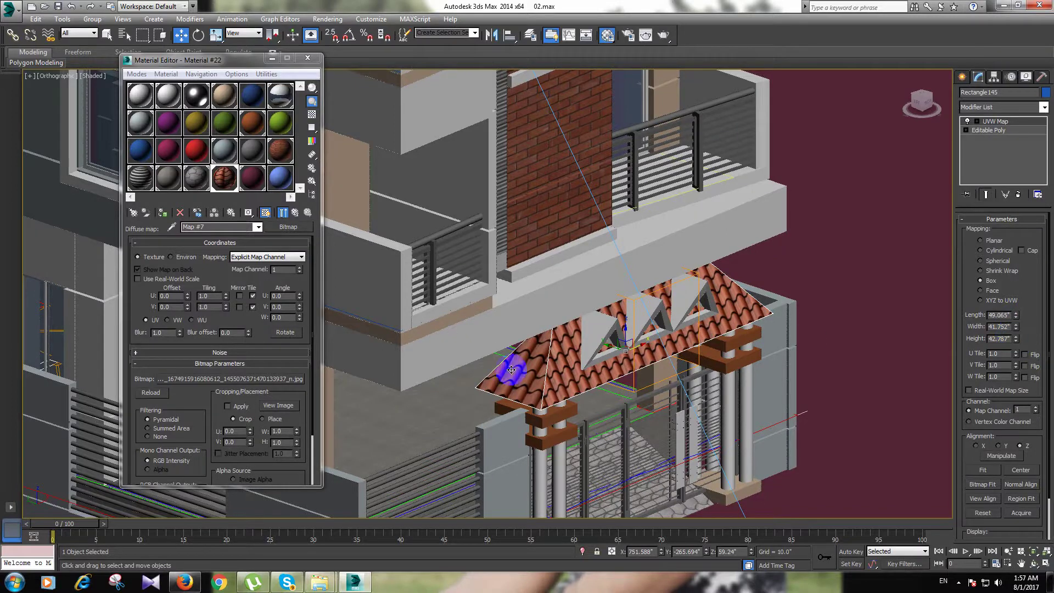
mouse_move(582, 390)
alt+middle_down()
mouse_move(529, 371)
mouse_move(566, 382)
mouse_move(572, 370)
mouse_move(588, 404)
mouse_move(615, 380)
mouse_move(639, 418)
mouse_move(577, 489)
alt+middle_up()
Step: Zoom out and switch to the Top view of the floor plan
scroll(611, 407, down, 2)
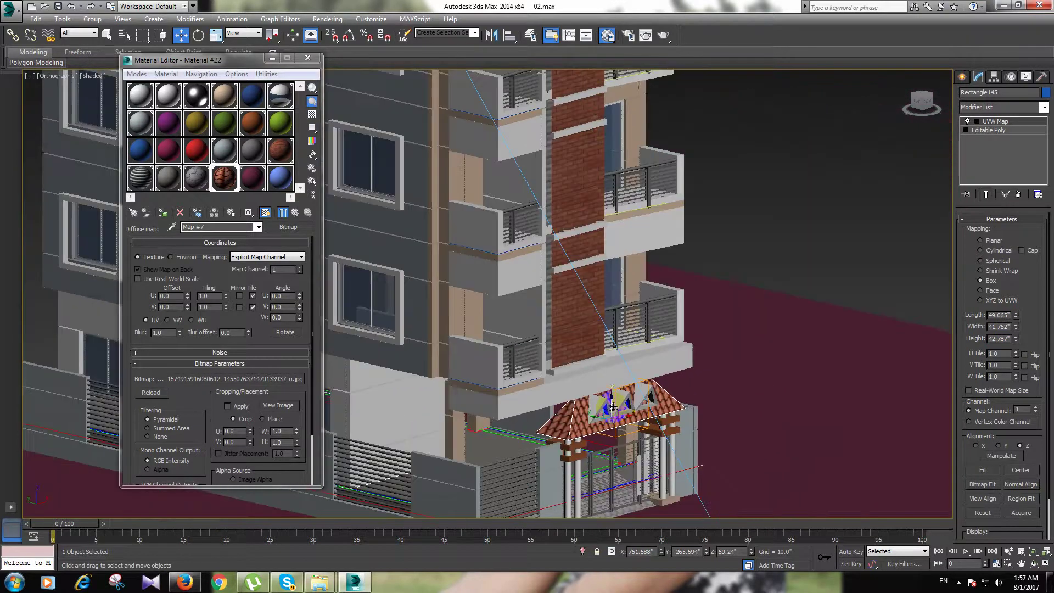
scroll(625, 453, down, 2)
scroll(624, 460, down, 2)
mouse_move(625, 460)
alt+middle_down()
mouse_move(605, 475)
mouse_move(602, 463)
mouse_move(654, 438)
mouse_move(645, 430)
alt+middle_up()
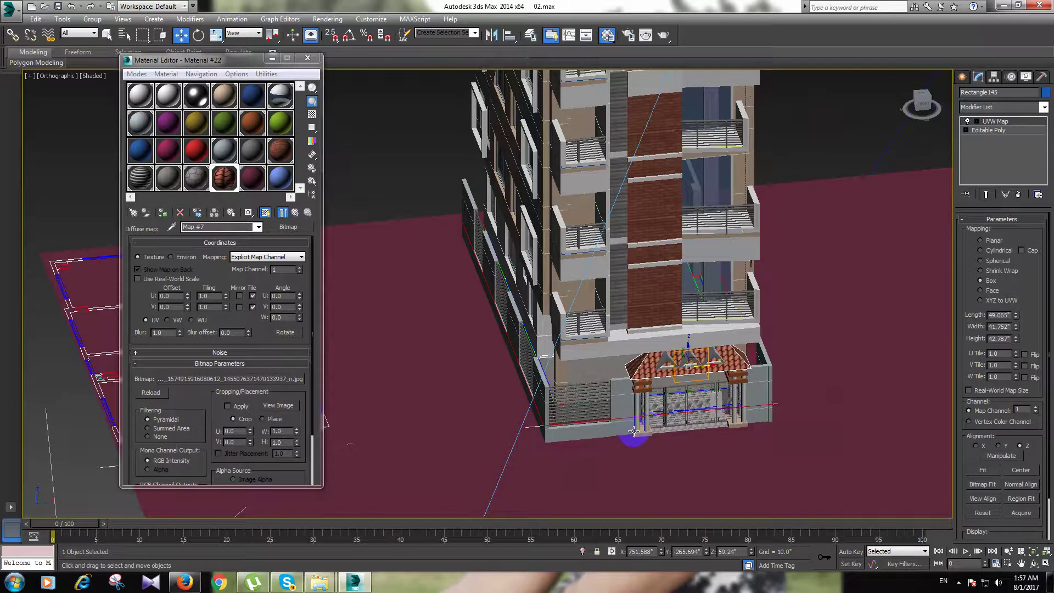
key(t)
middle_drag(671, 377, 514, 223)
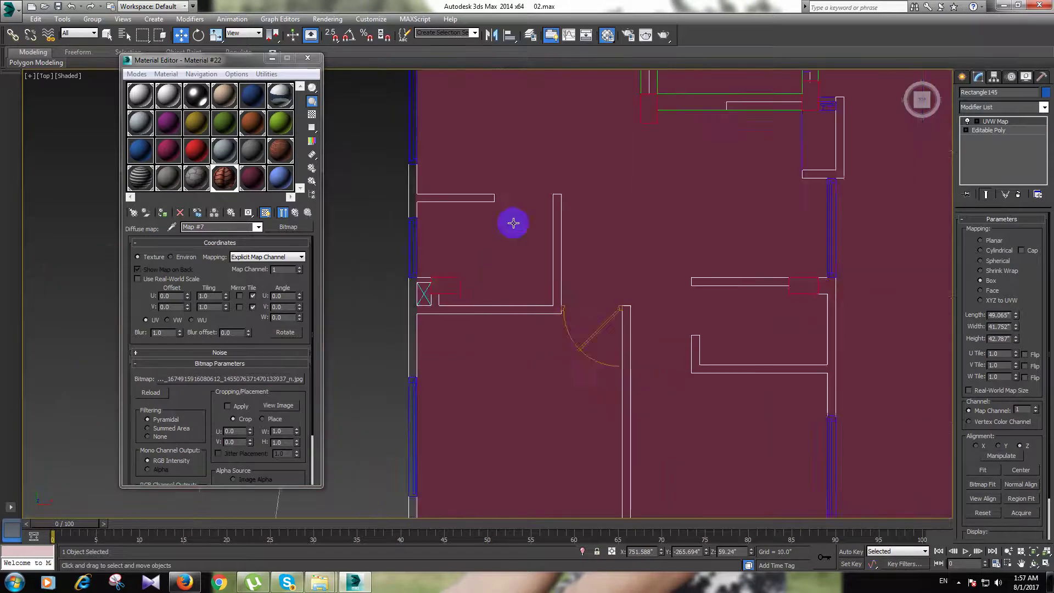
scroll(514, 223, down, 5)
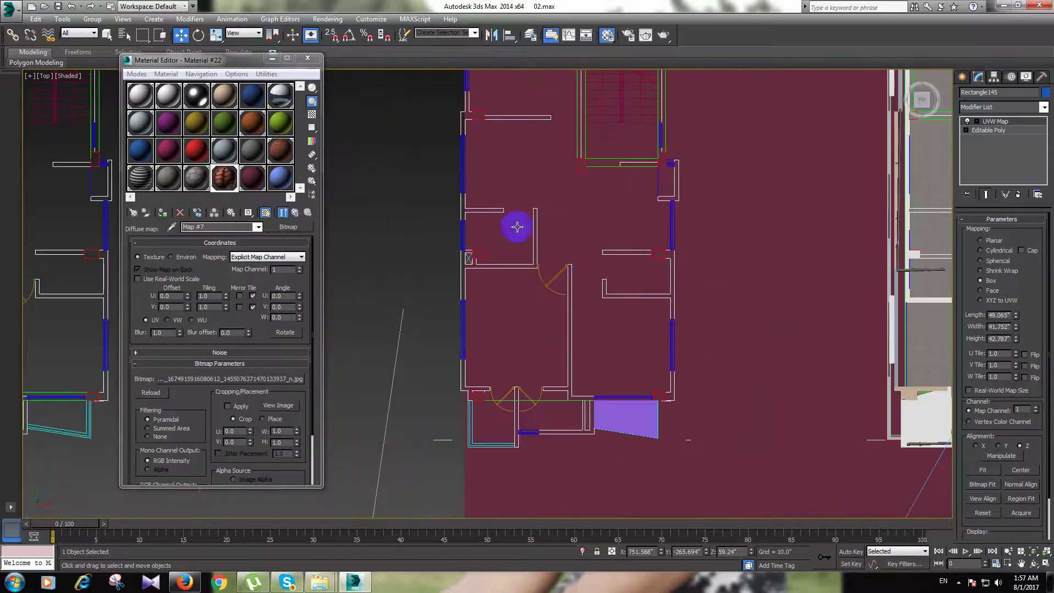
Step: Save the scene and pan the top view onto the building
click(59, 7)
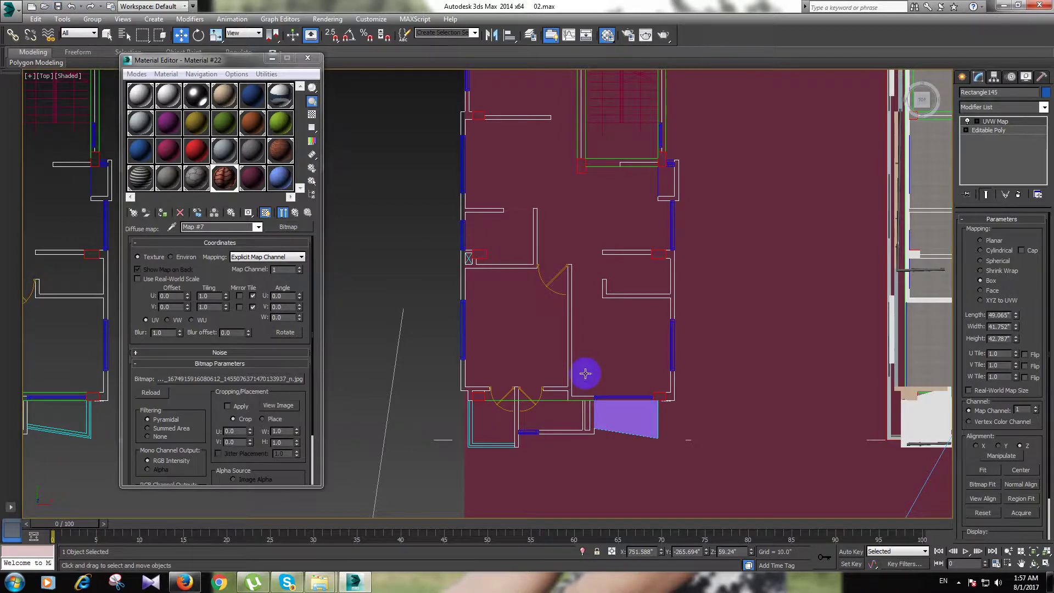
middle_drag(584, 373, 381, 329)
middle_drag(486, 387, 532, 395)
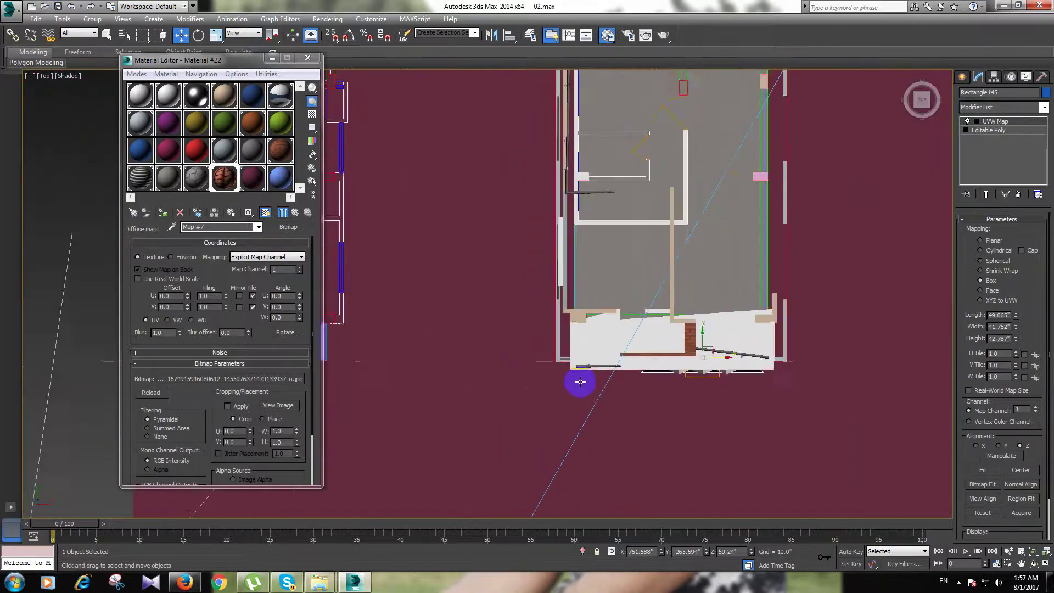
Step: Draw a long rectangle shape in front of the building
click(962, 78)
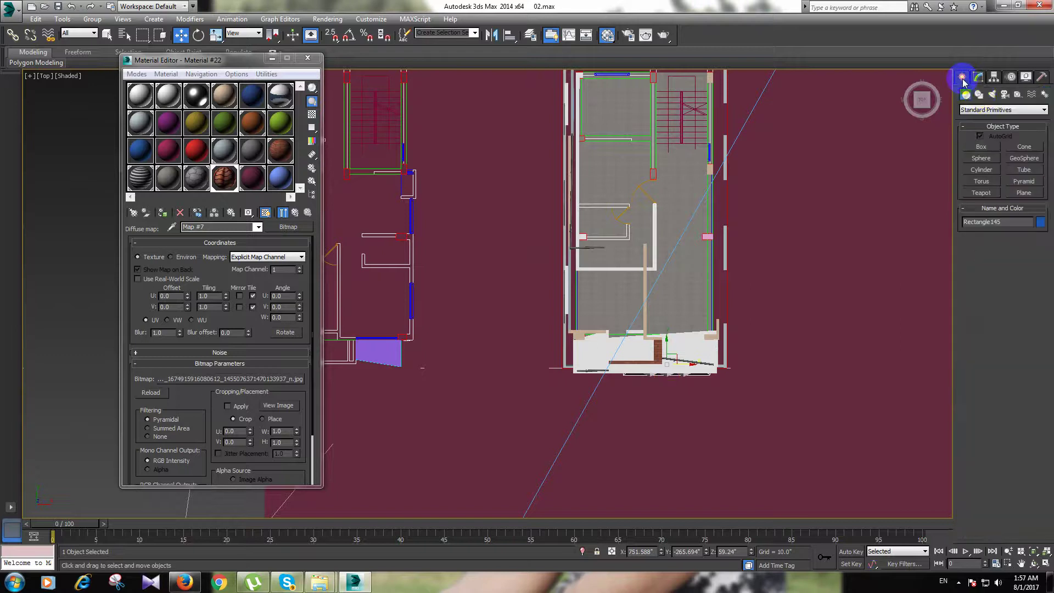
click(978, 94)
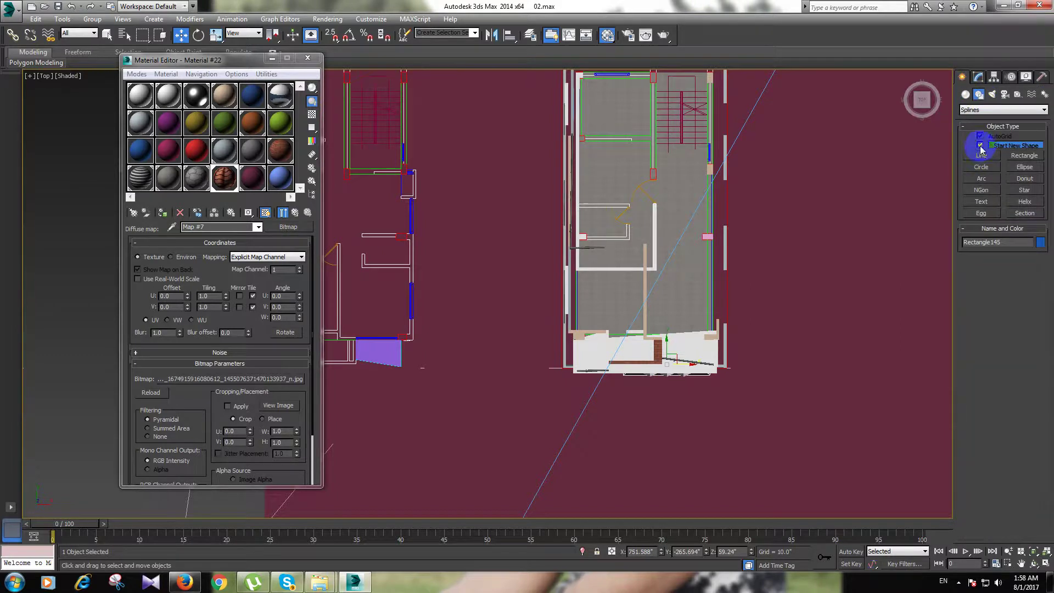
click(1024, 155)
middle_drag(681, 360, 767, 278)
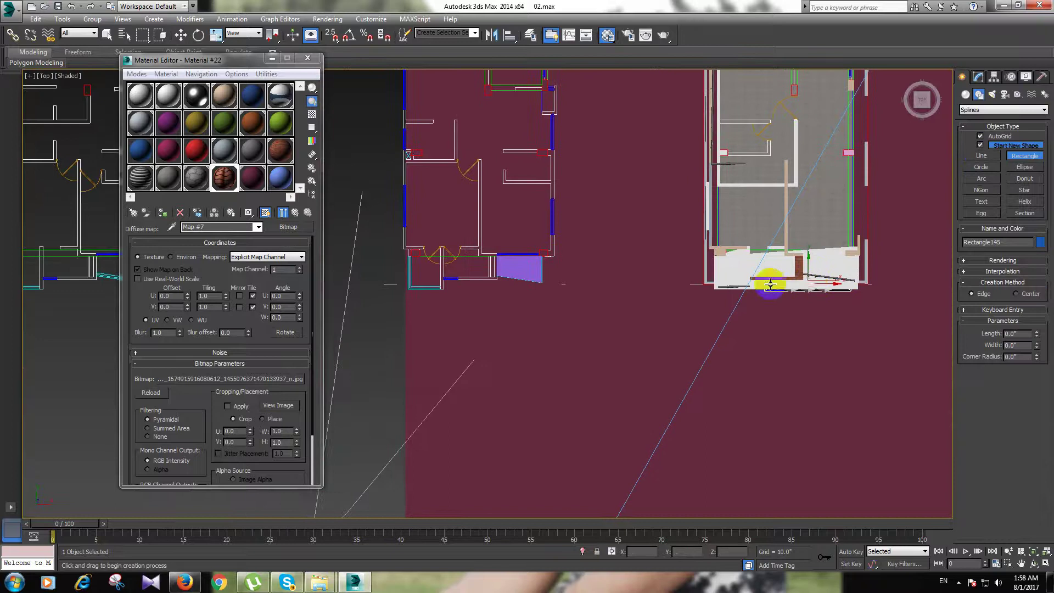
drag(422, 304, 708, 328)
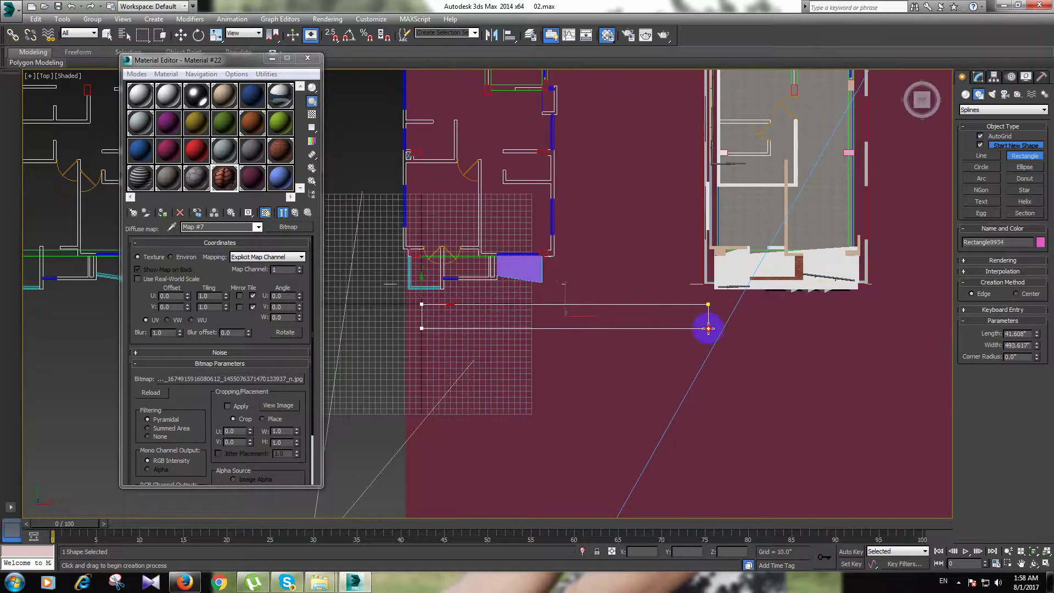
drag(708, 328, 708, 328)
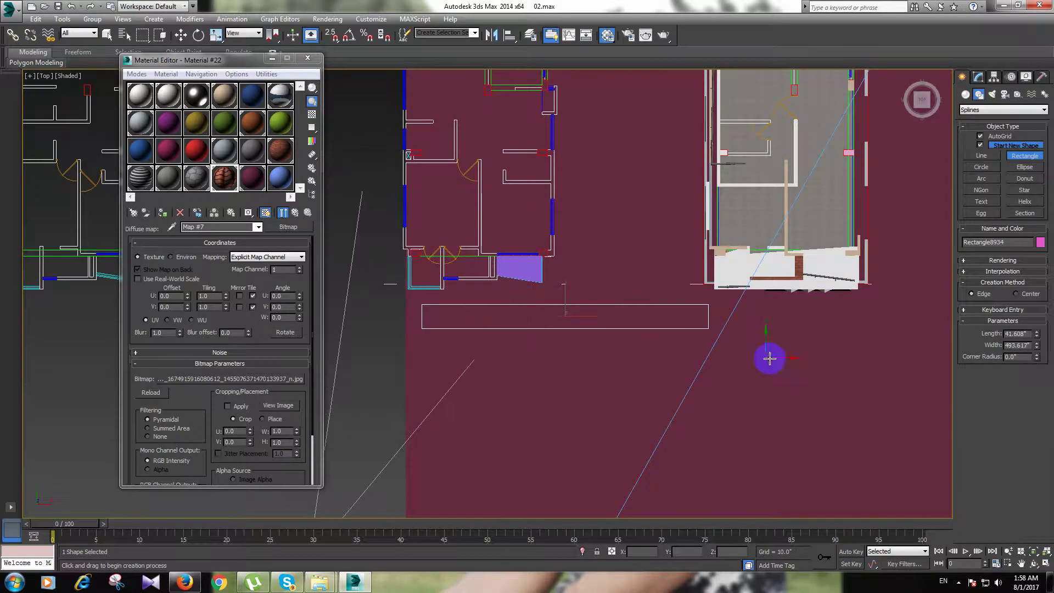
Step: Convert the rectangle to an editable spline
right_click(783, 358)
right_click(783, 359)
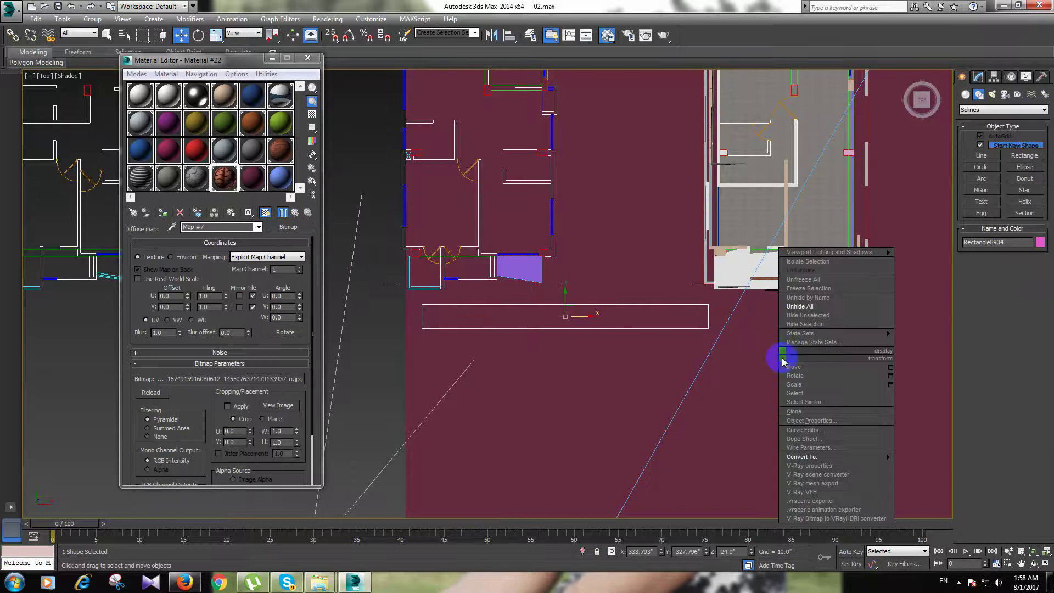
right_click(656, 346)
right_click(646, 318)
mouse_move(701, 421)
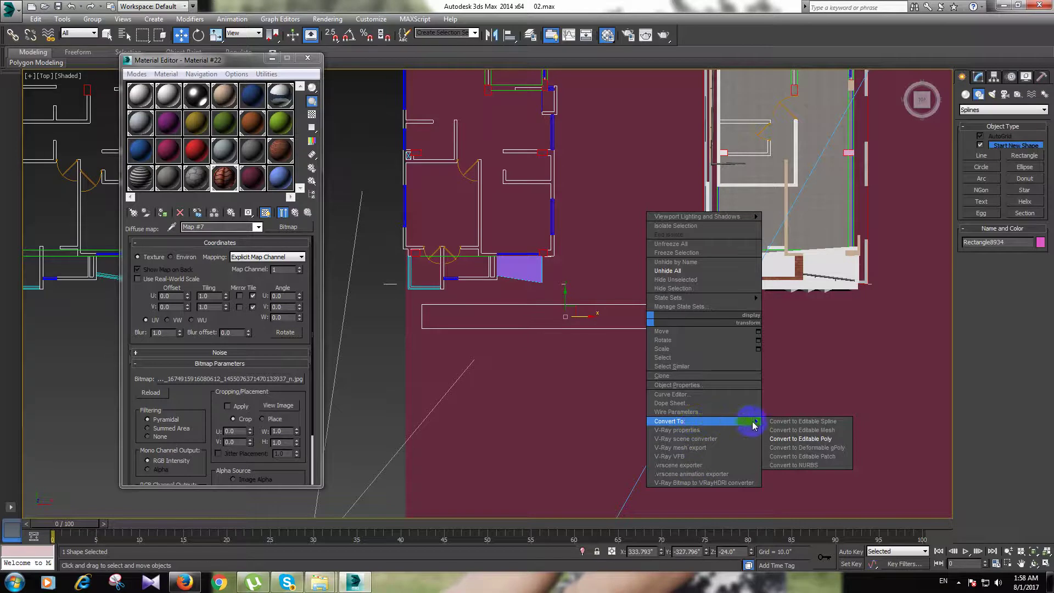
click(817, 421)
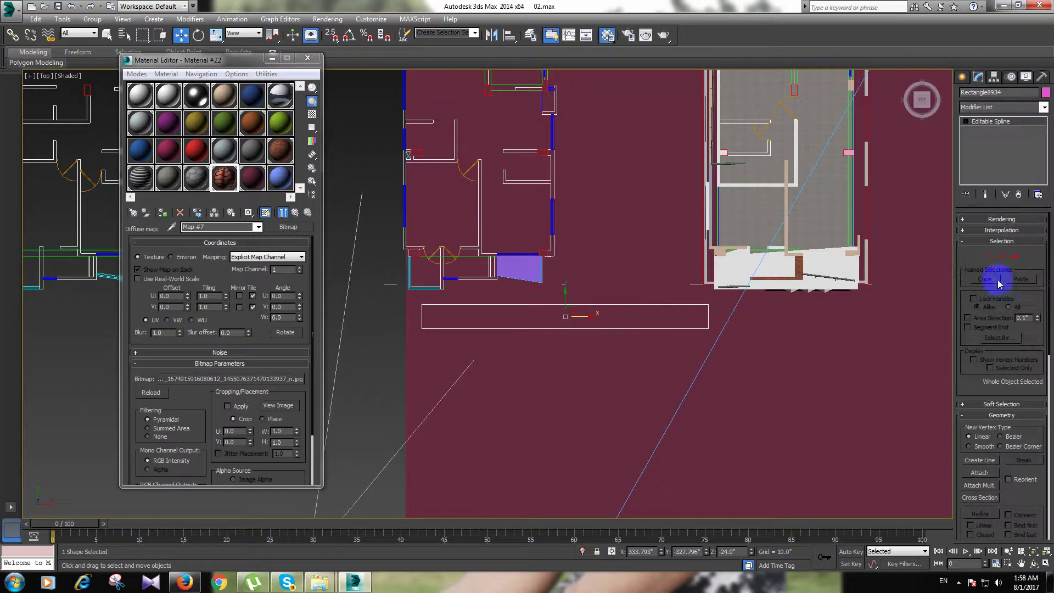
Step: Fillet the rectangle's bottom-right corner vertex and extrude it into a slab
click(992, 259)
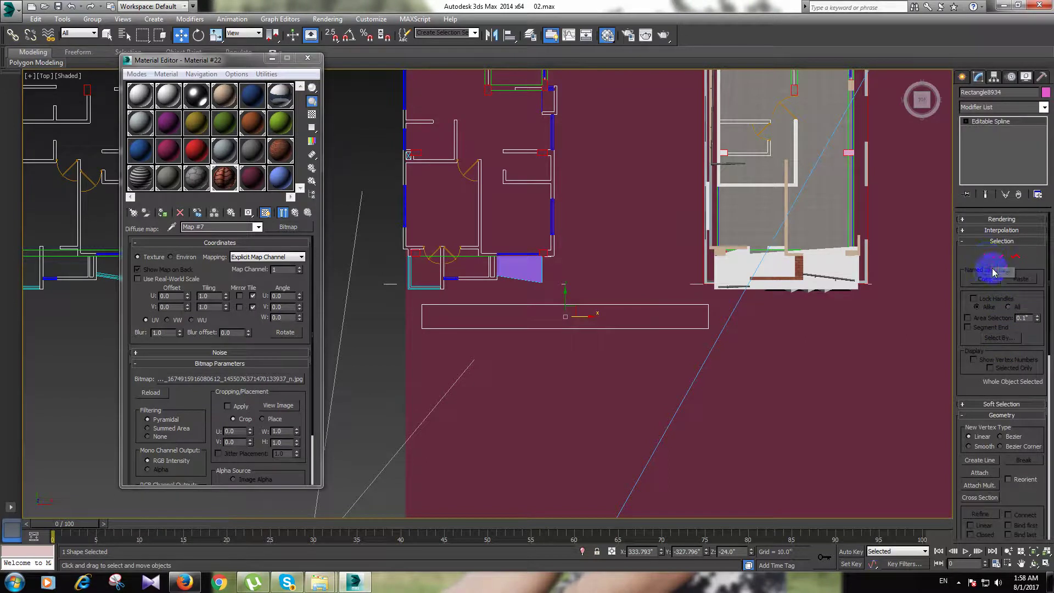
drag(731, 348, 691, 326)
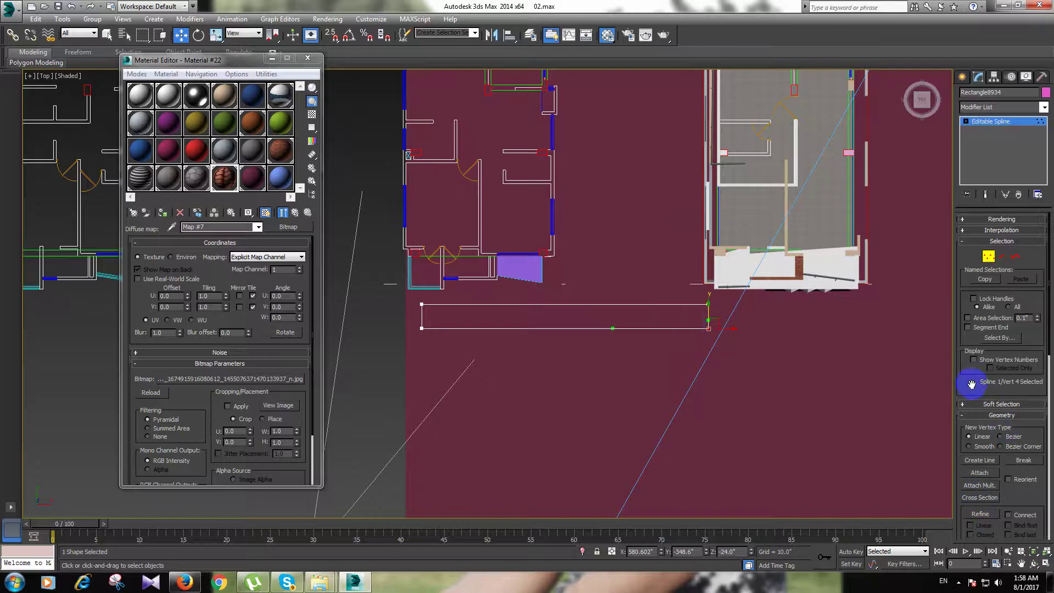
scroll(971, 384, down, 2)
scroll(977, 383, down, 2)
scroll(976, 400, down, 1)
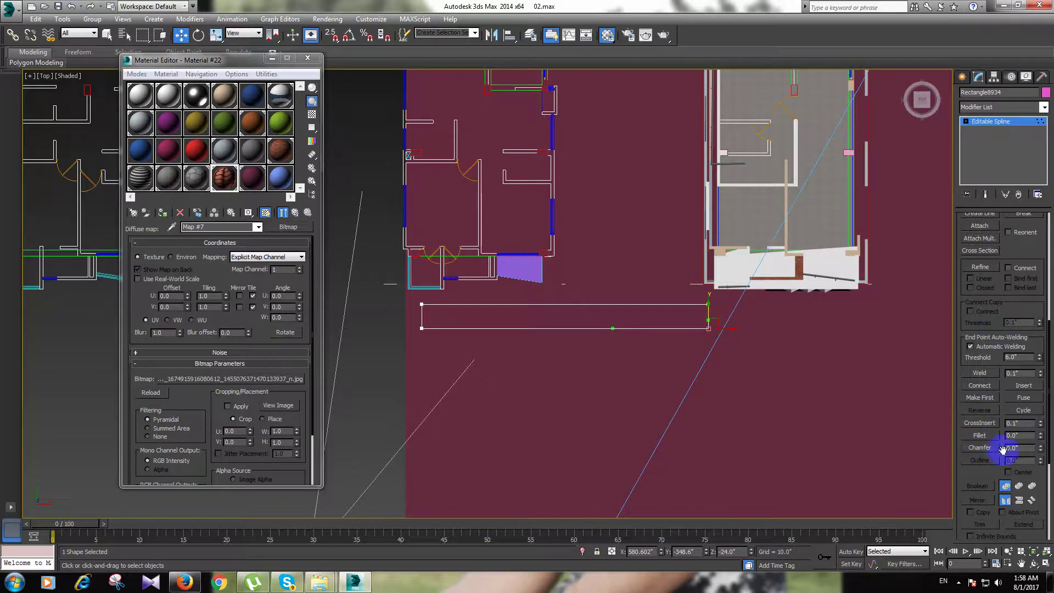
click(1040, 433)
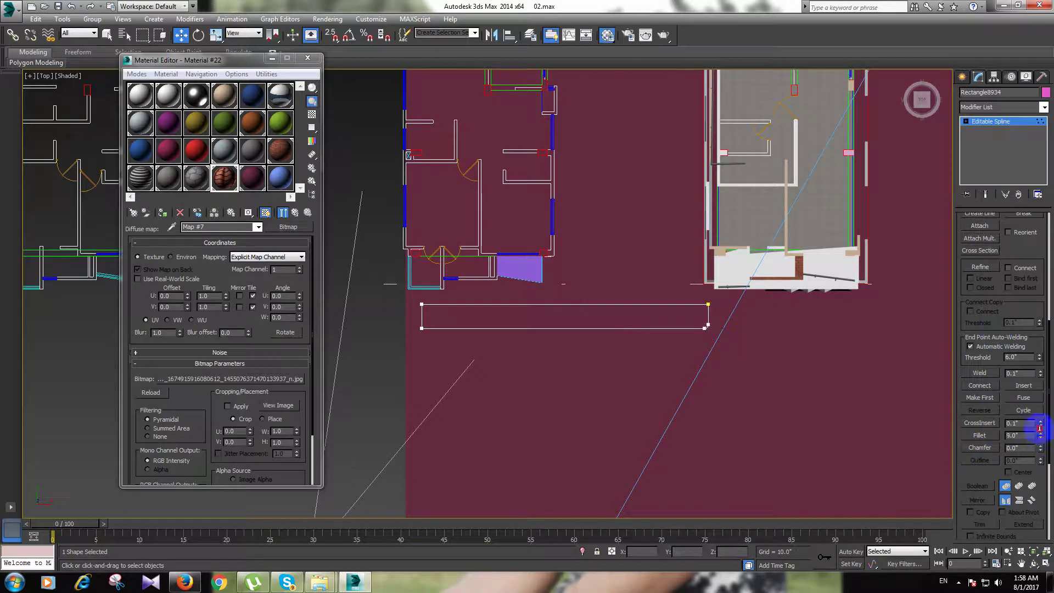
drag(1037, 424, 1030, 428)
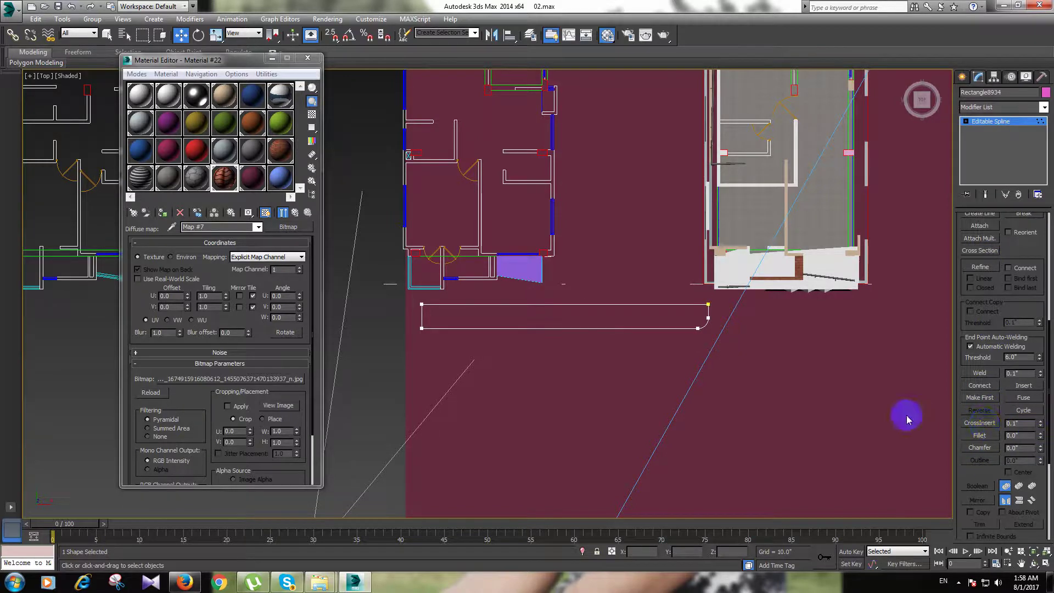
key(ctrl+e)
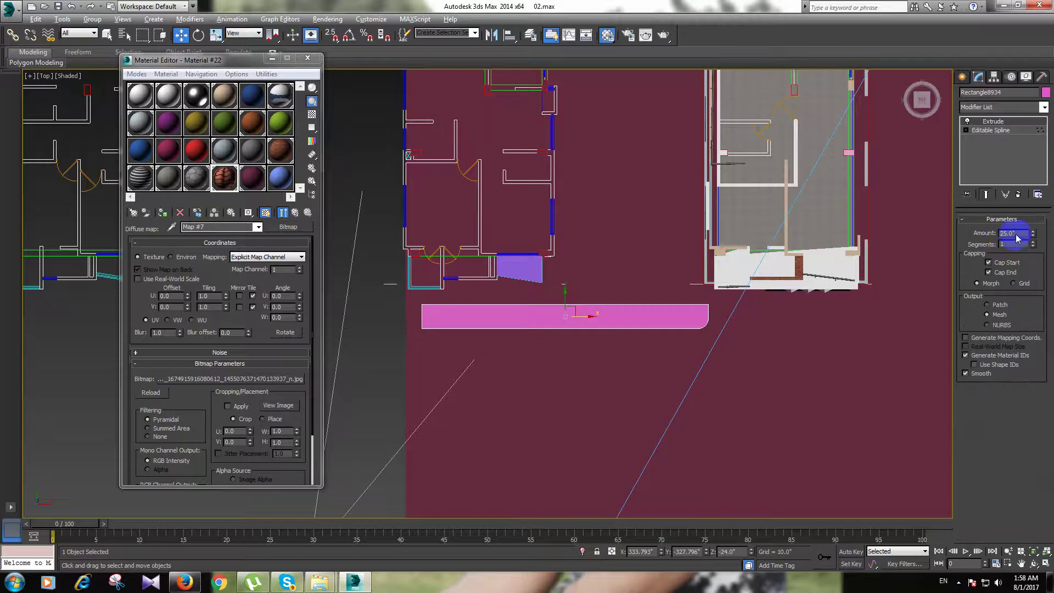
Step: Set the slab extrusion to 10, move it into place, and pick VRayMtl Material #23
text(10)
key(Return)
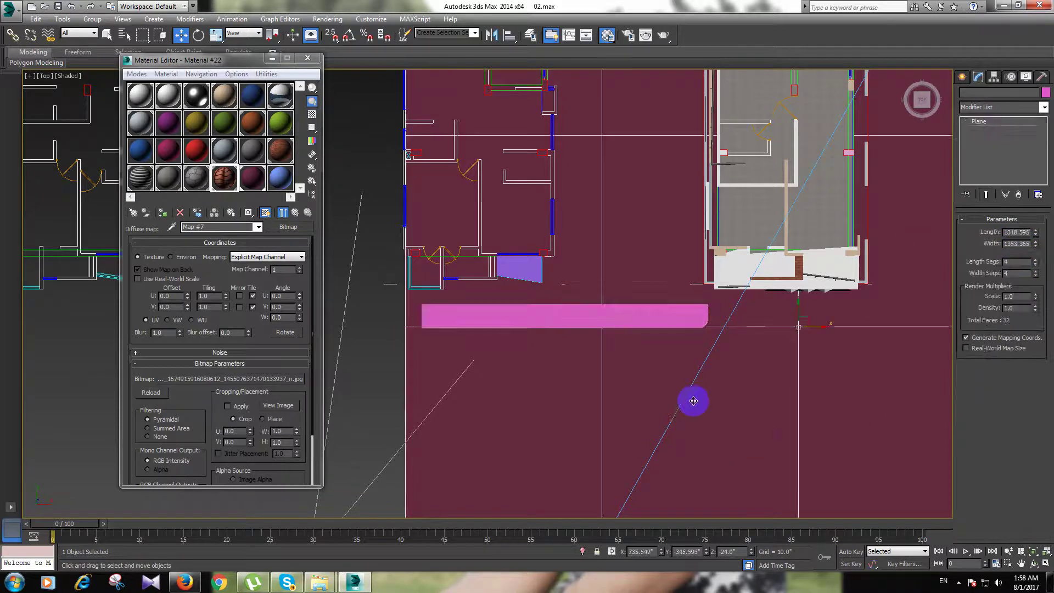
click(628, 308)
mouse_move(586, 313)
mouse_down()
mouse_move(603, 313)
mouse_move(583, 283)
mouse_move(582, 306)
mouse_up()
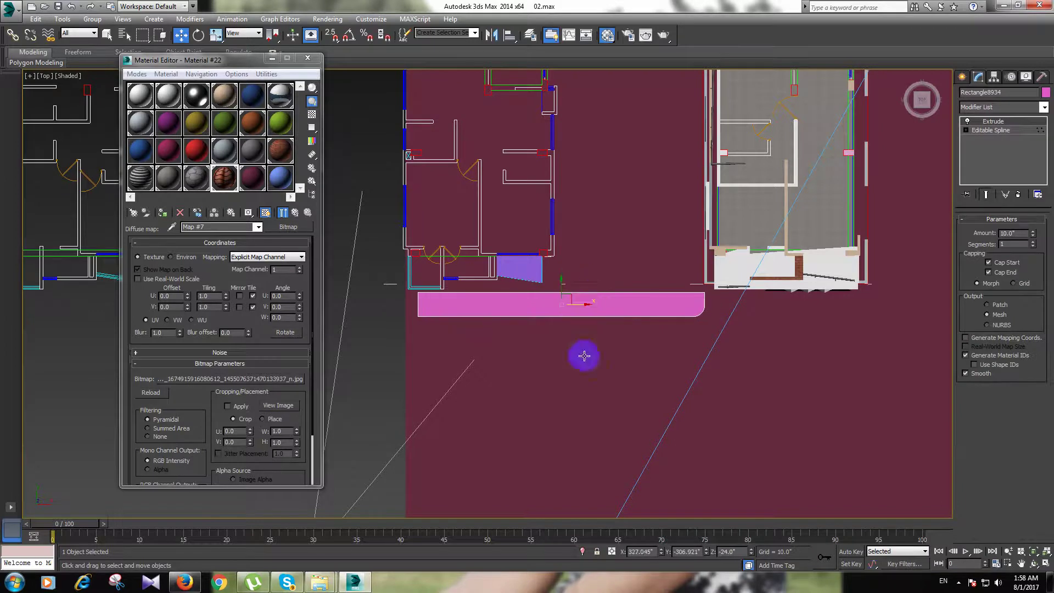
click(251, 180)
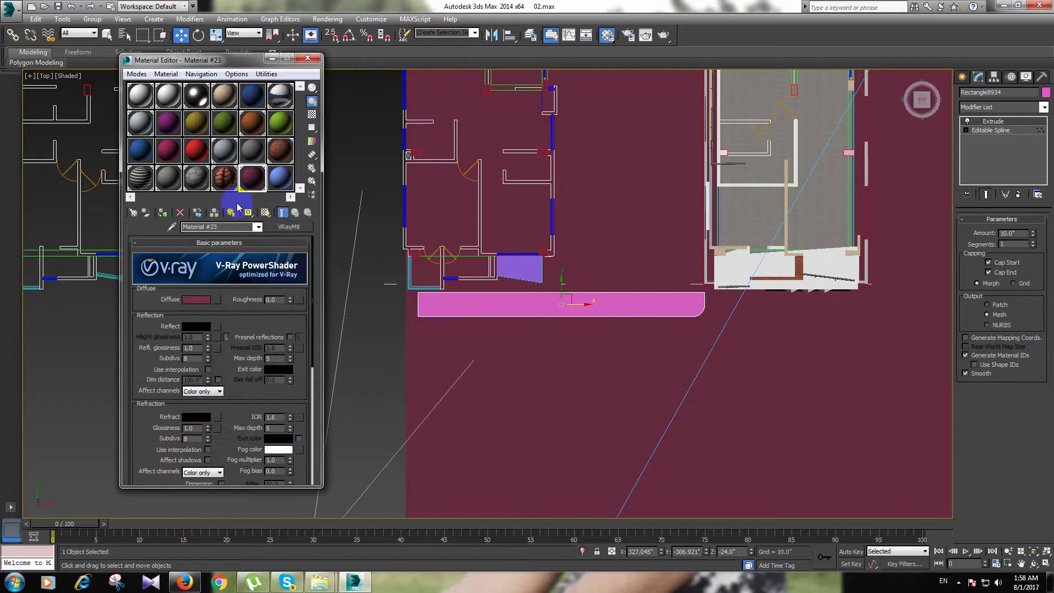
Step: Load wu0kmdw2collage6jpg.jpg as Material #23's diffuse bitmap
click(213, 299)
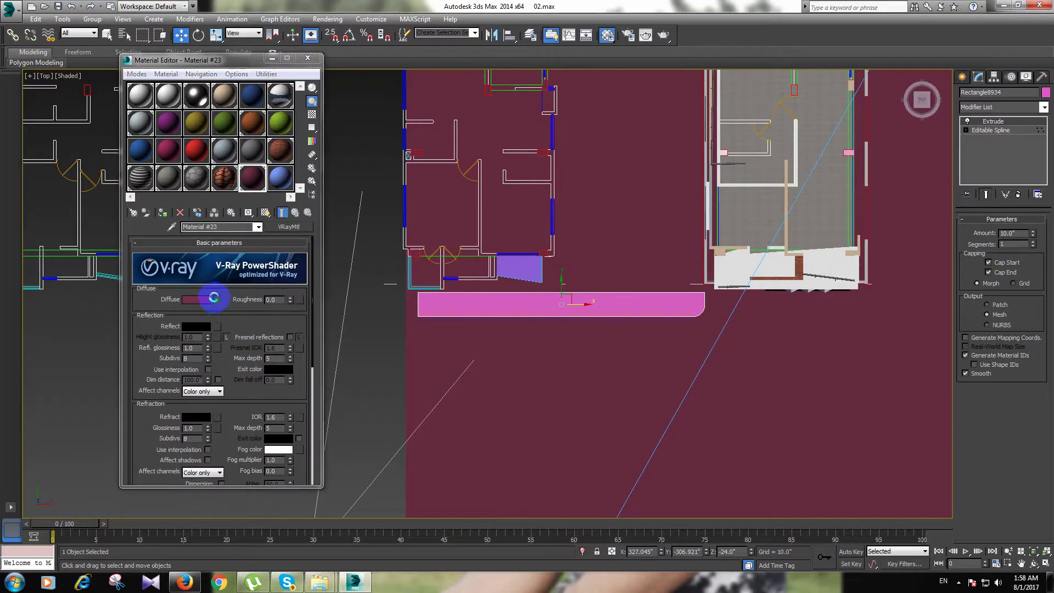
double_click(303, 133)
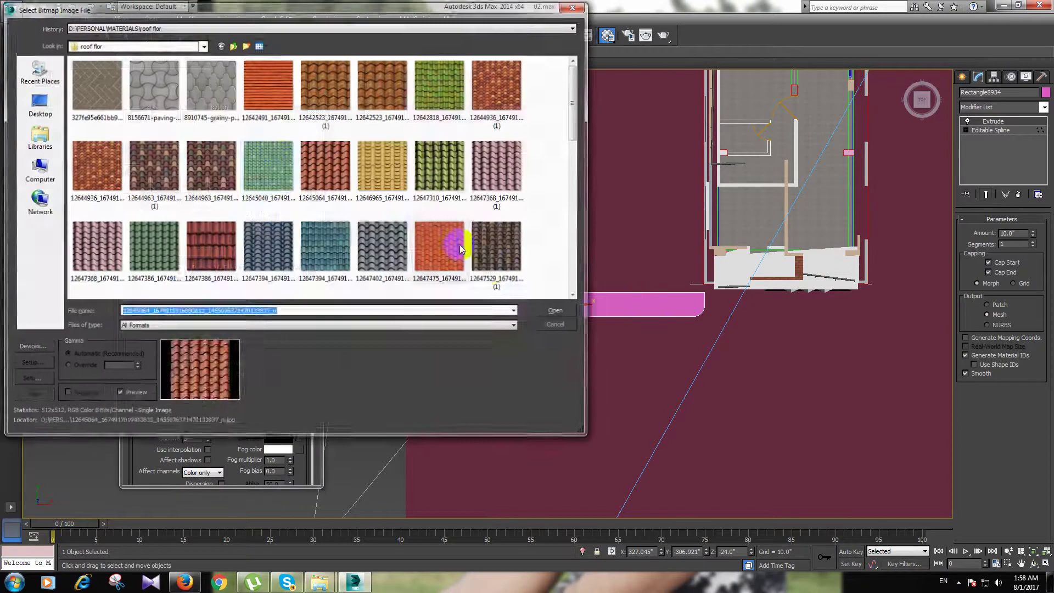
click(277, 187)
scroll(280, 167, down, 1)
scroll(283, 173, down, 5)
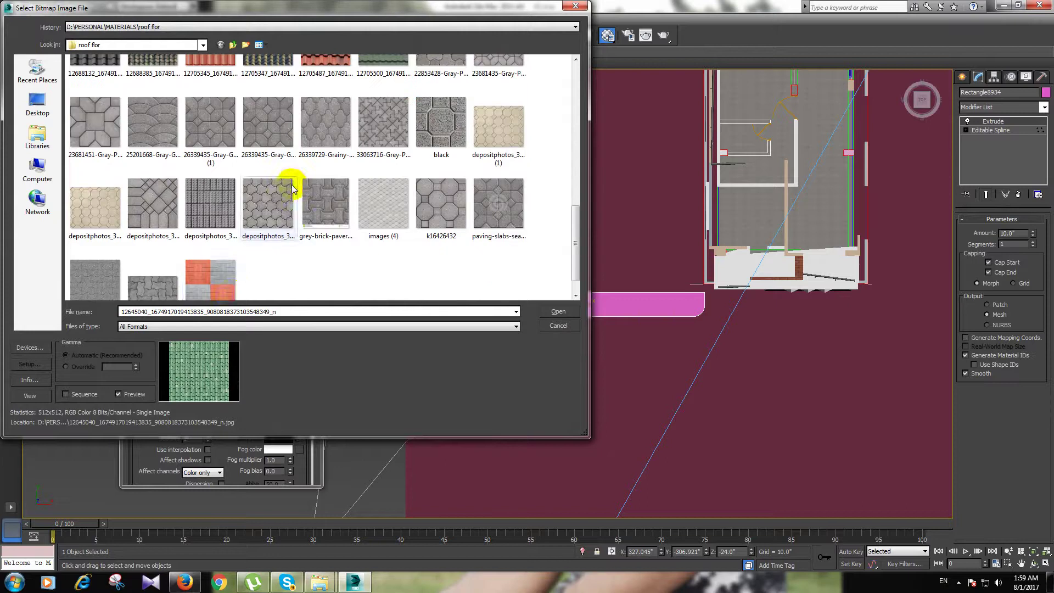
click(198, 269)
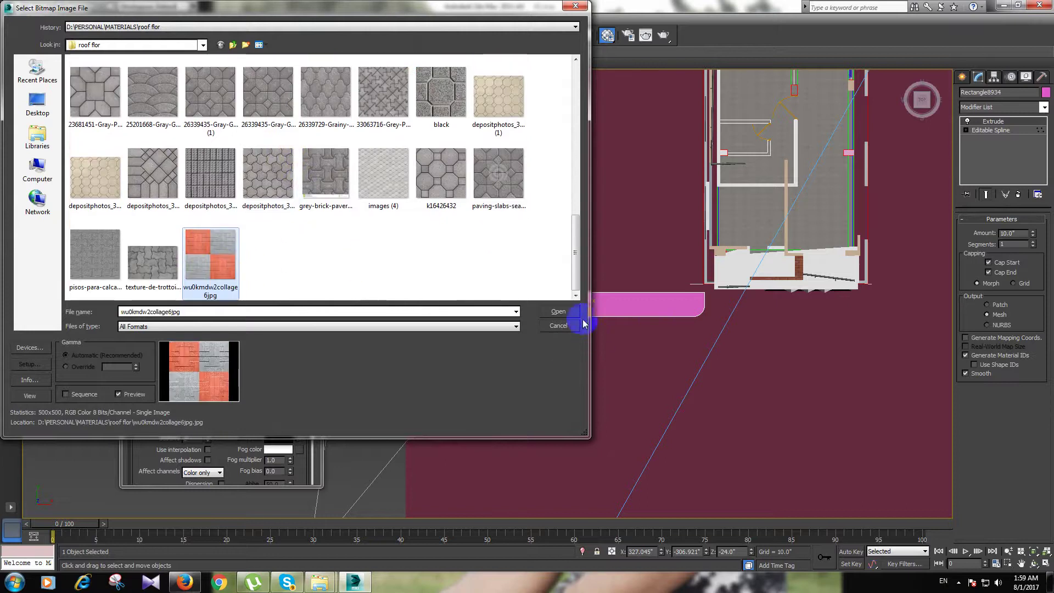
click(558, 311)
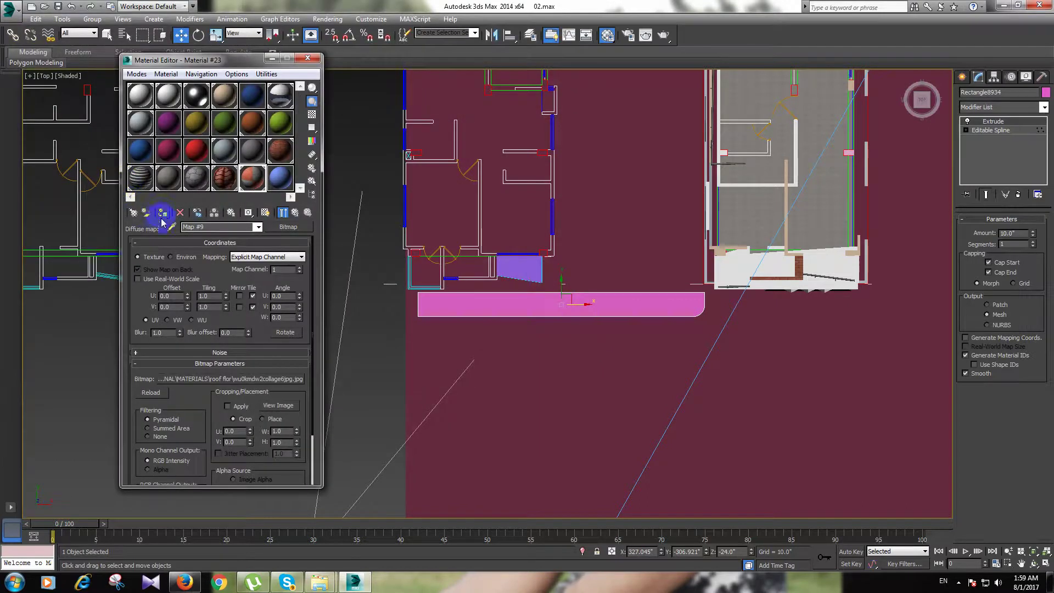
Step: Assign the paving material to the slab and show it in the viewport
click(162, 213)
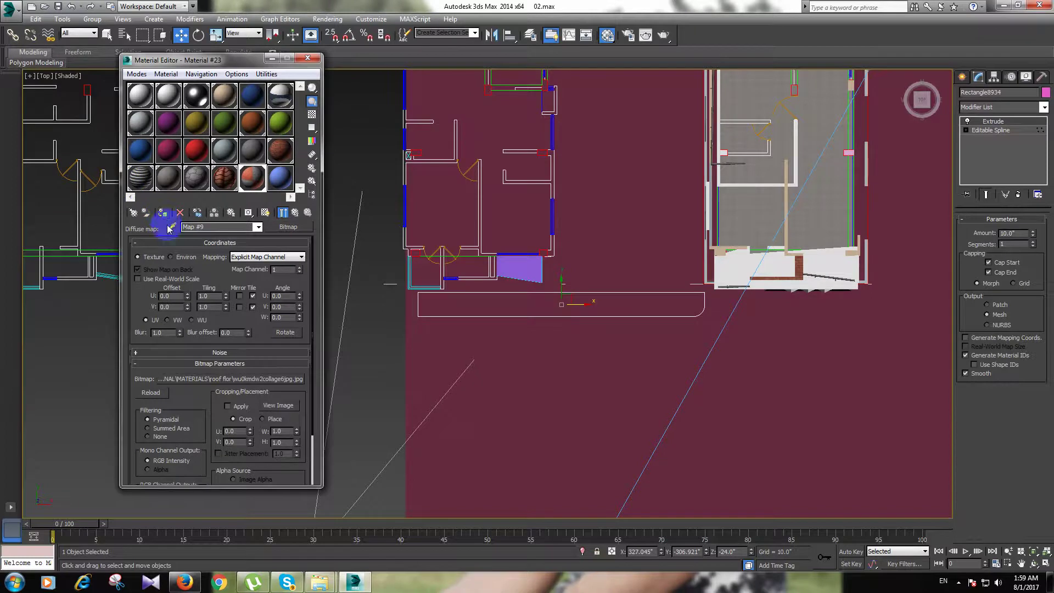
click(265, 213)
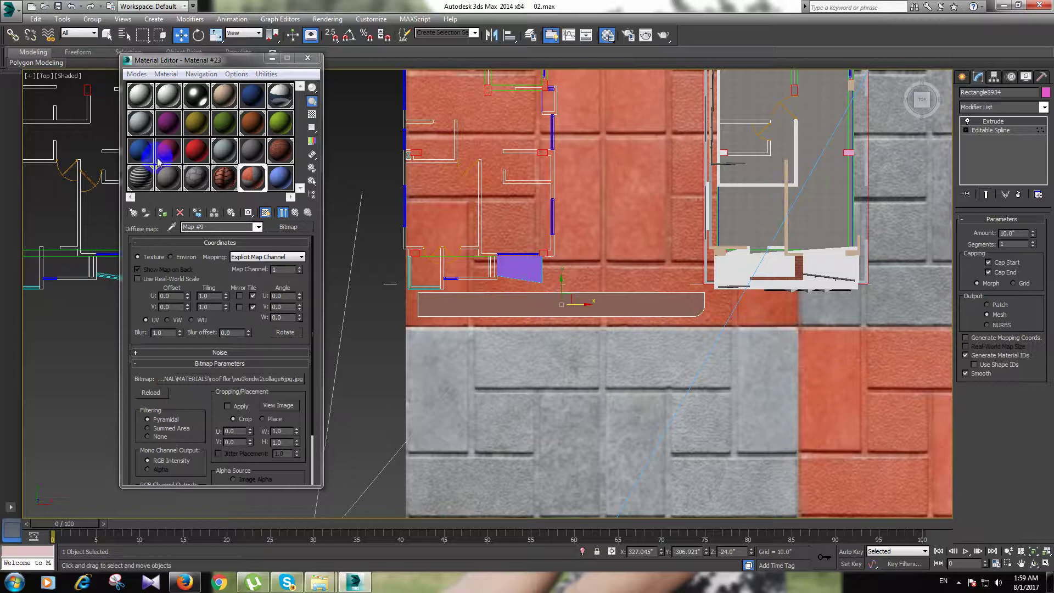
click(162, 215)
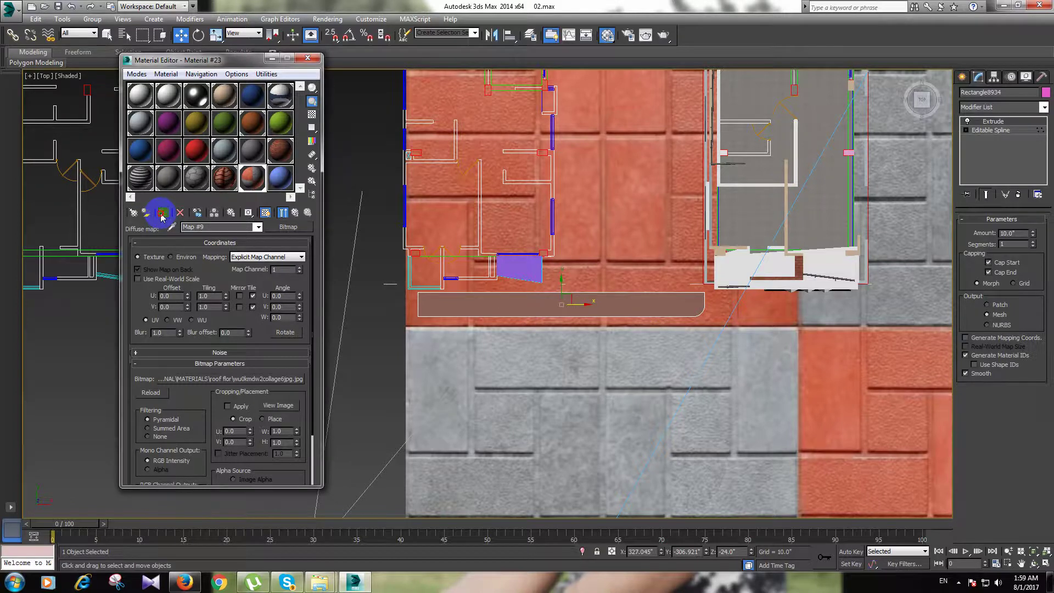
Step: Add a Box UVW Map to the walkway slab, shrinking it to about 26 × 25
click(631, 308)
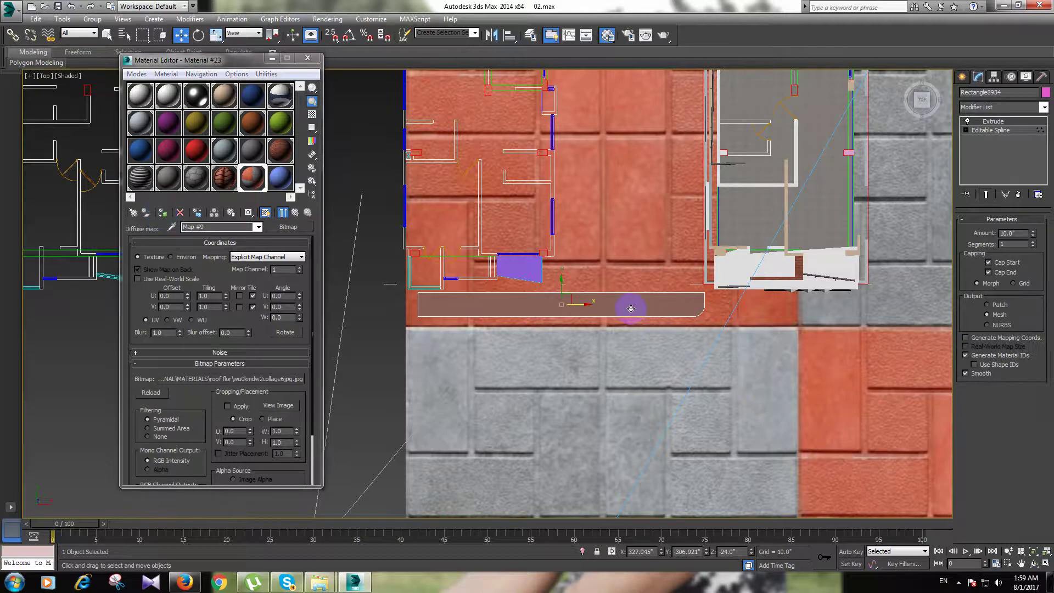
click(1013, 107)
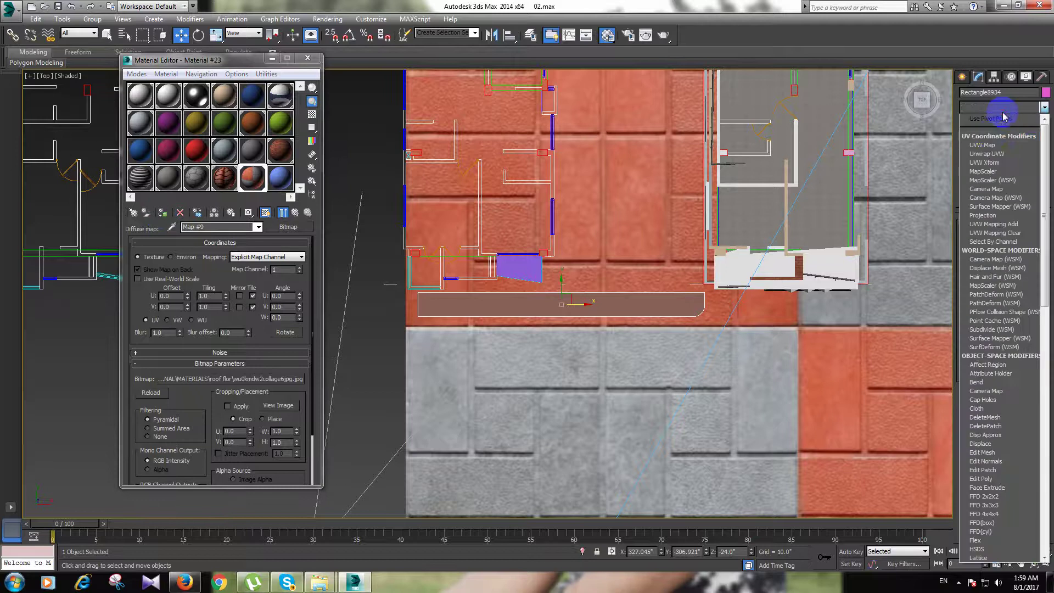
click(988, 147)
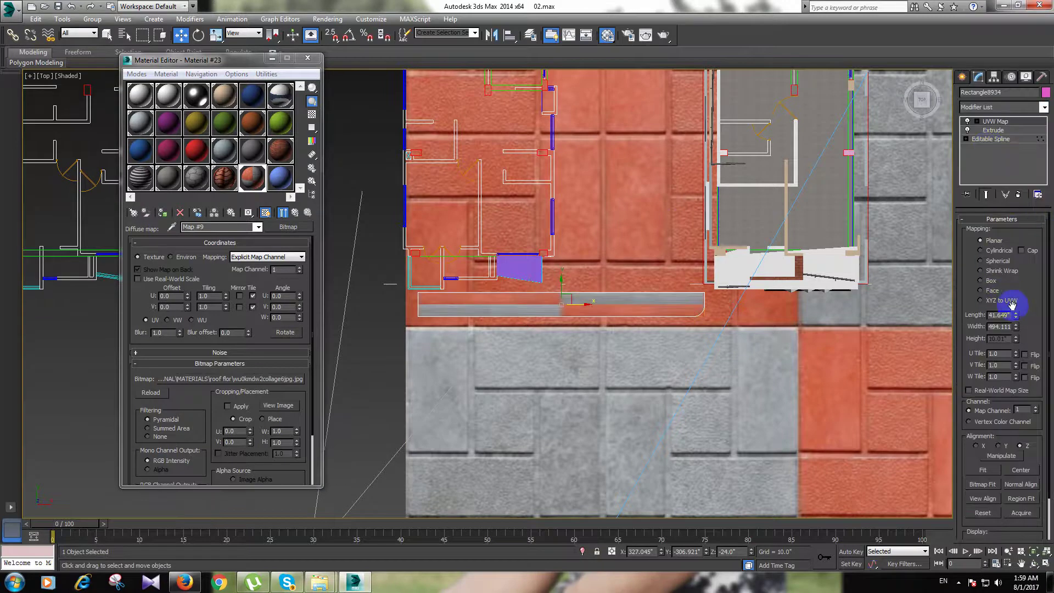
click(988, 280)
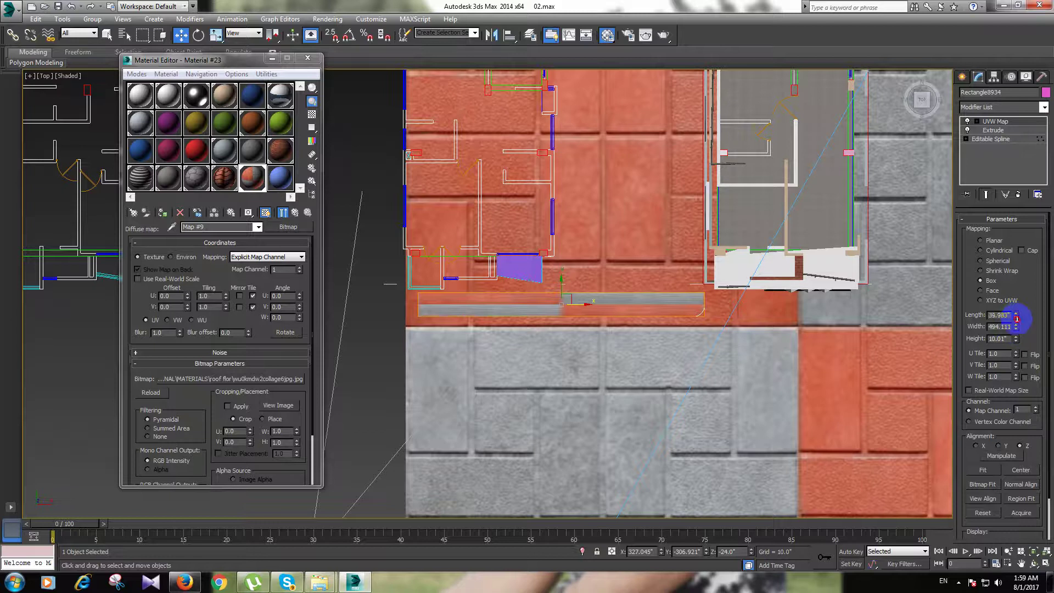
drag(1016, 318, 1017, 379)
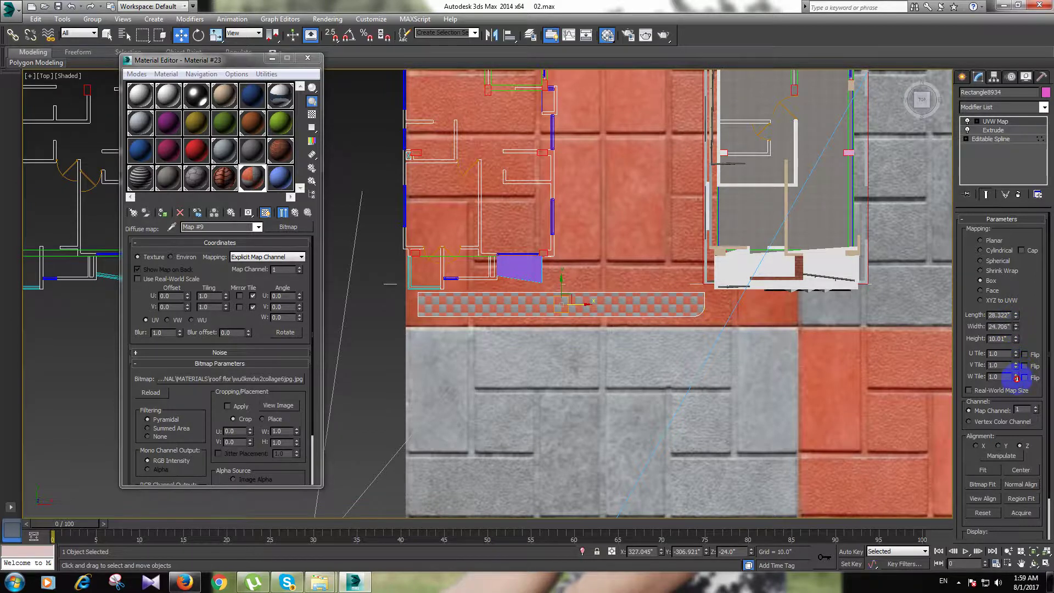
Step: Select the ground plane Plane001 and reframe the view around the site
click(661, 405)
scroll(679, 383, down, 2)
middle_drag(680, 383, 522, 357)
middle_drag(564, 322, 609, 328)
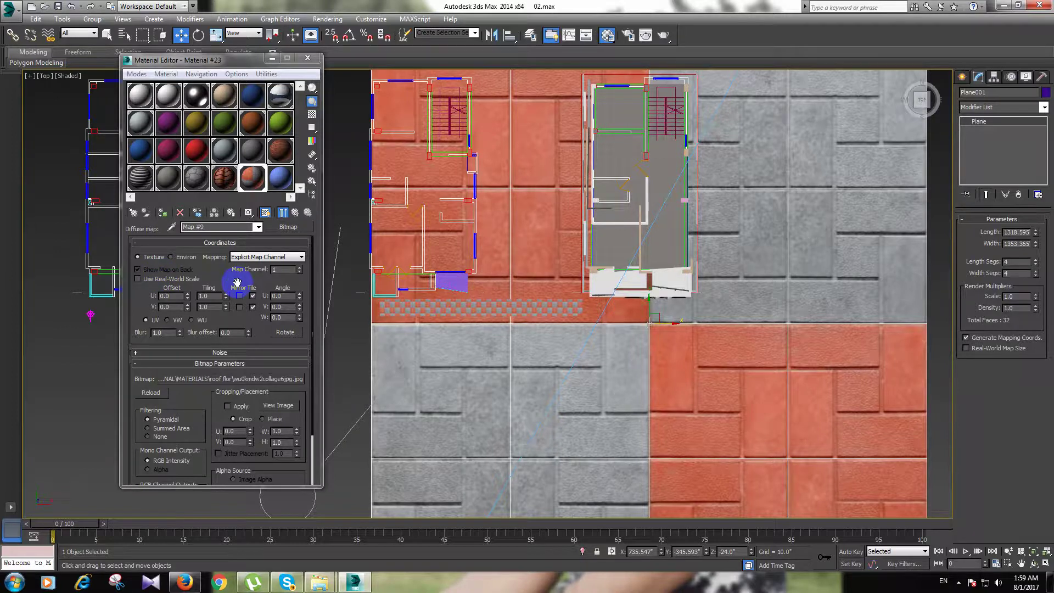
Step: Select Material #13 and start a Bitmap diffuse map from the MATERIALS folder
click(139, 150)
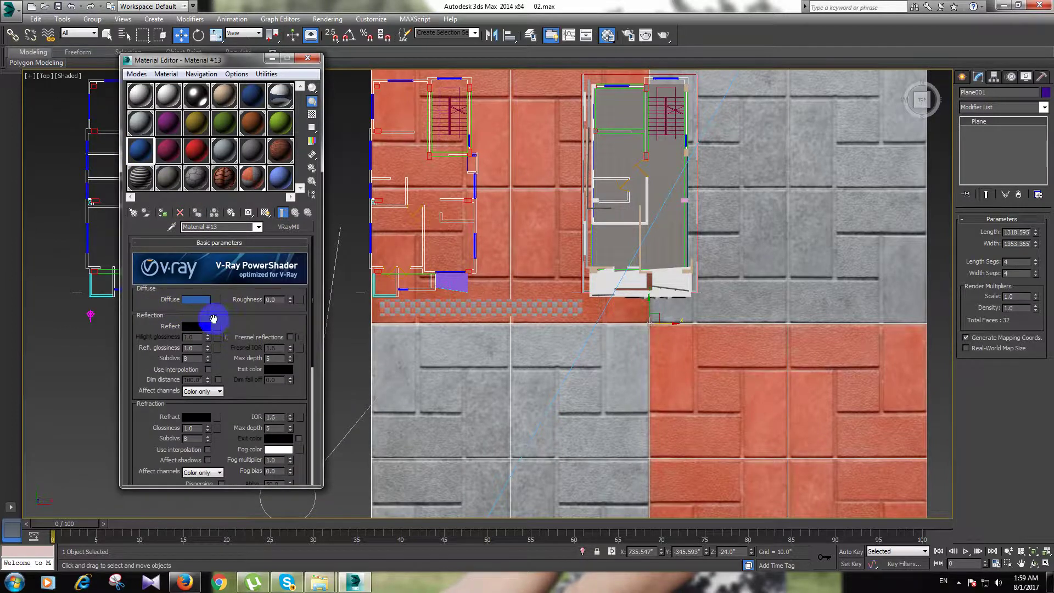
click(217, 299)
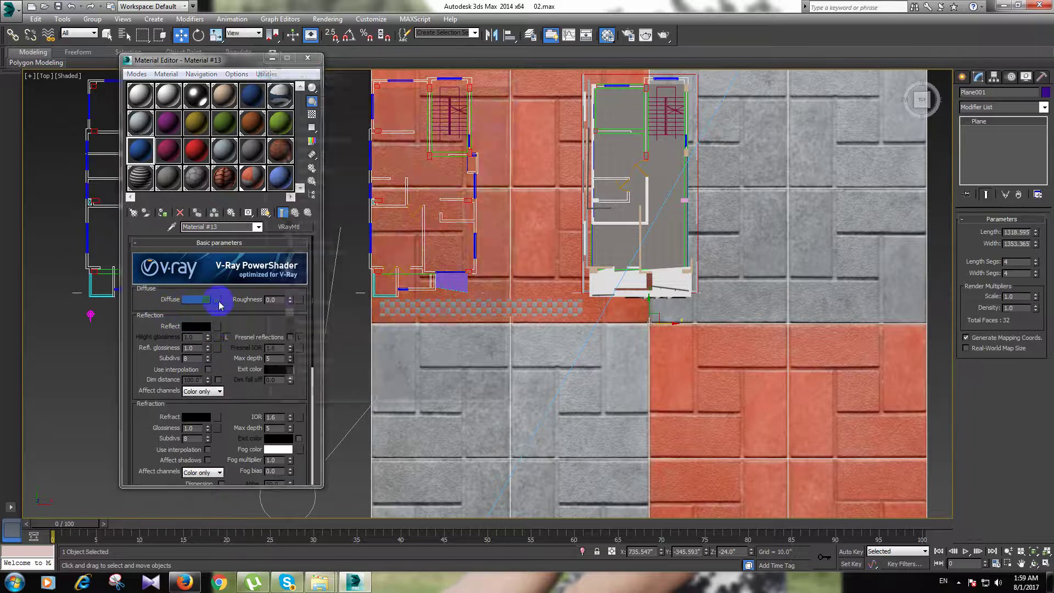
double_click(296, 126)
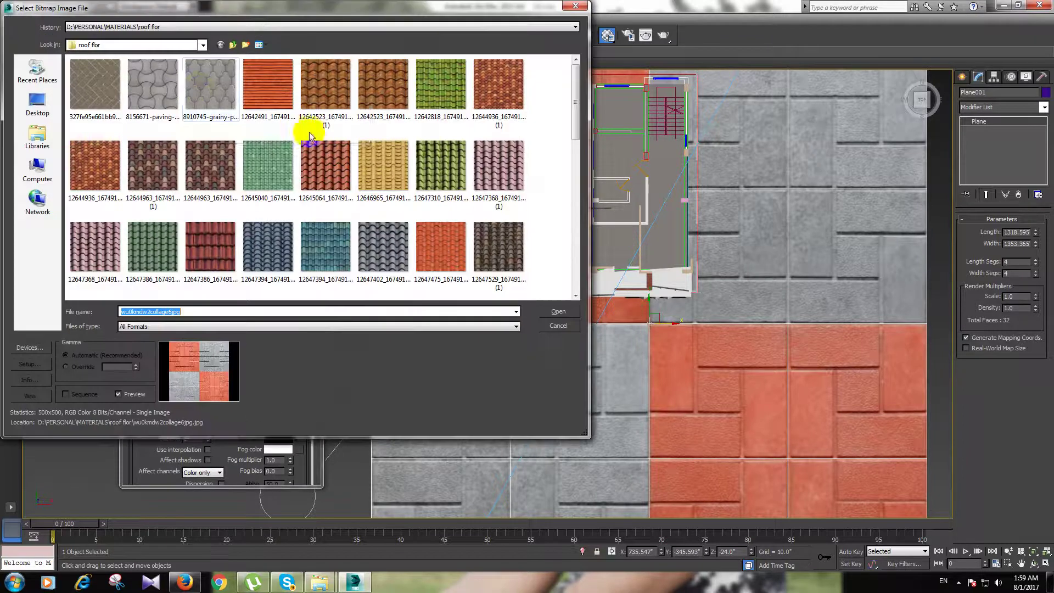
click(232, 44)
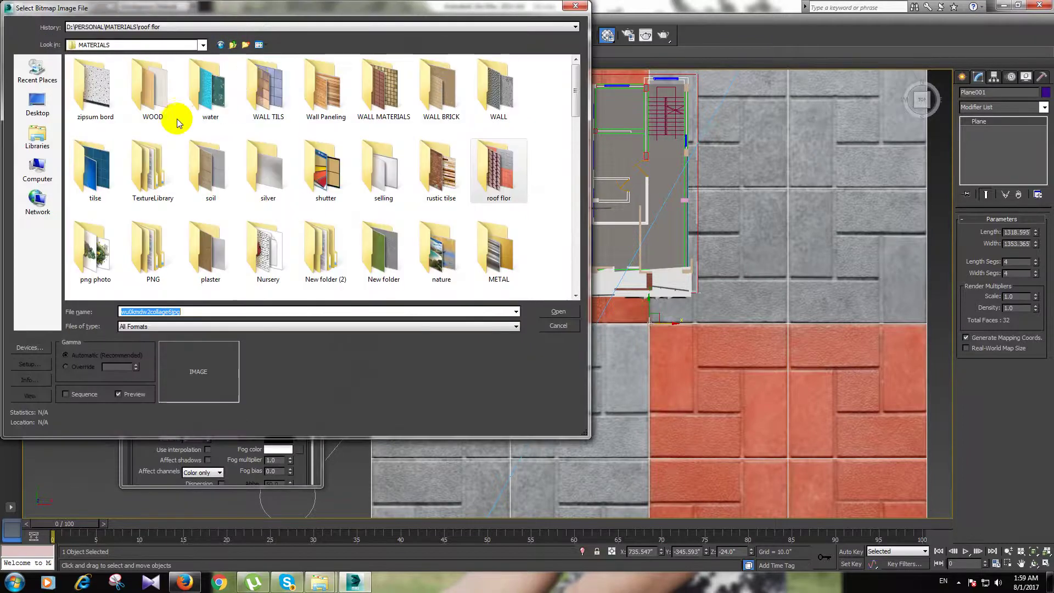
scroll(244, 214, down, 3)
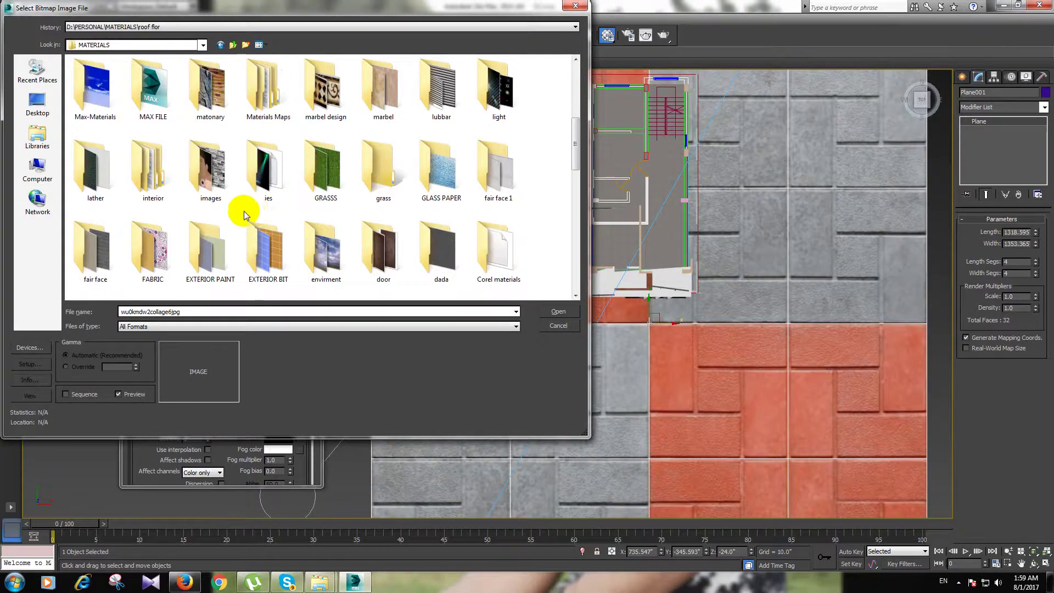
scroll(250, 212, down, 7)
scroll(252, 215, up, 7)
scroll(253, 215, up, 3)
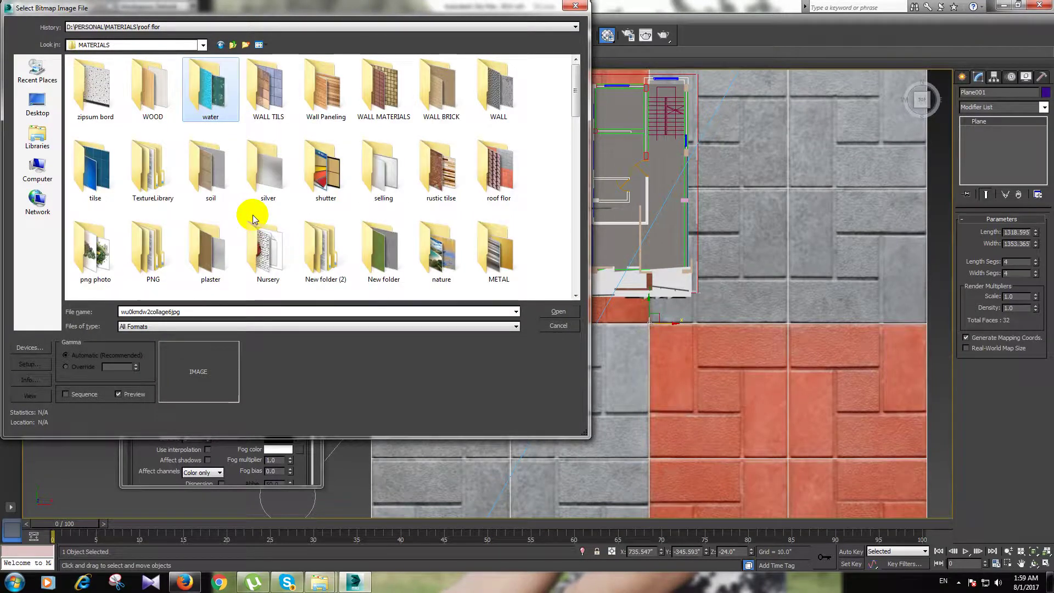
scroll(253, 215, down, 3)
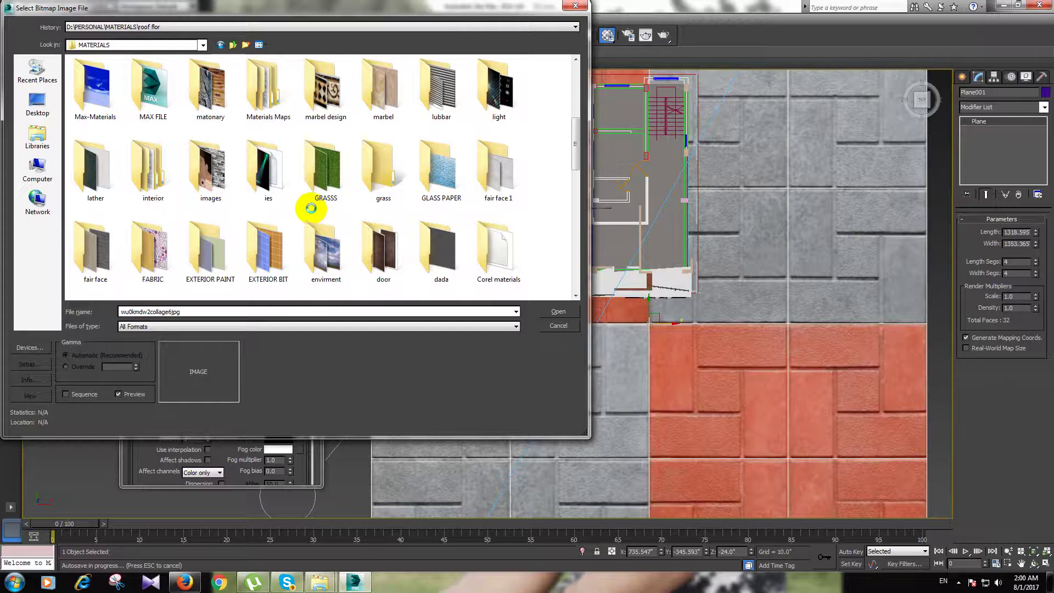
Step: Open 34.jpg from the asfalt folder as the diffuse texture
click(102, 267)
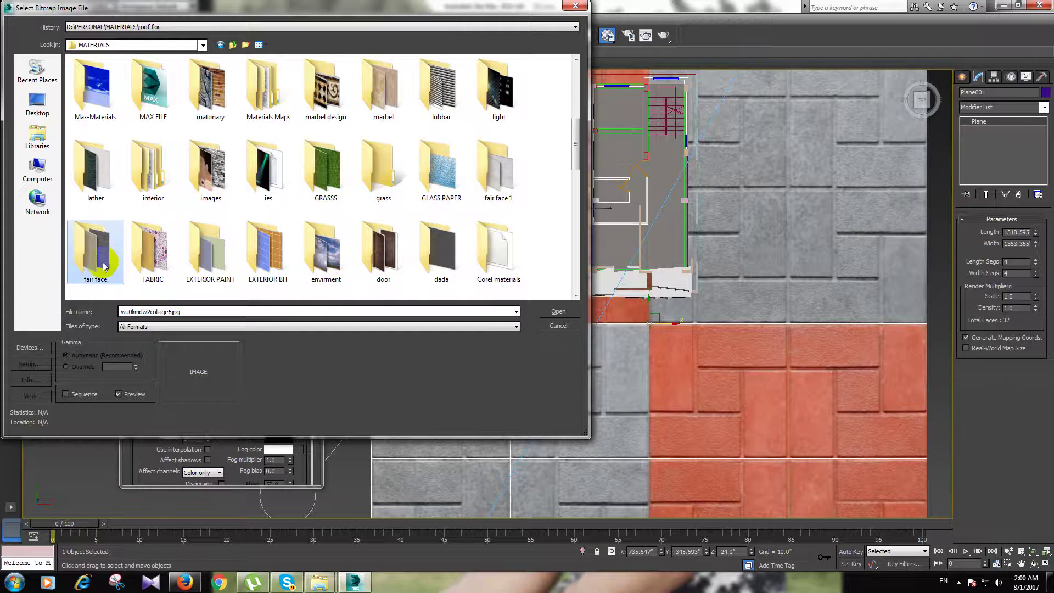
key(a)
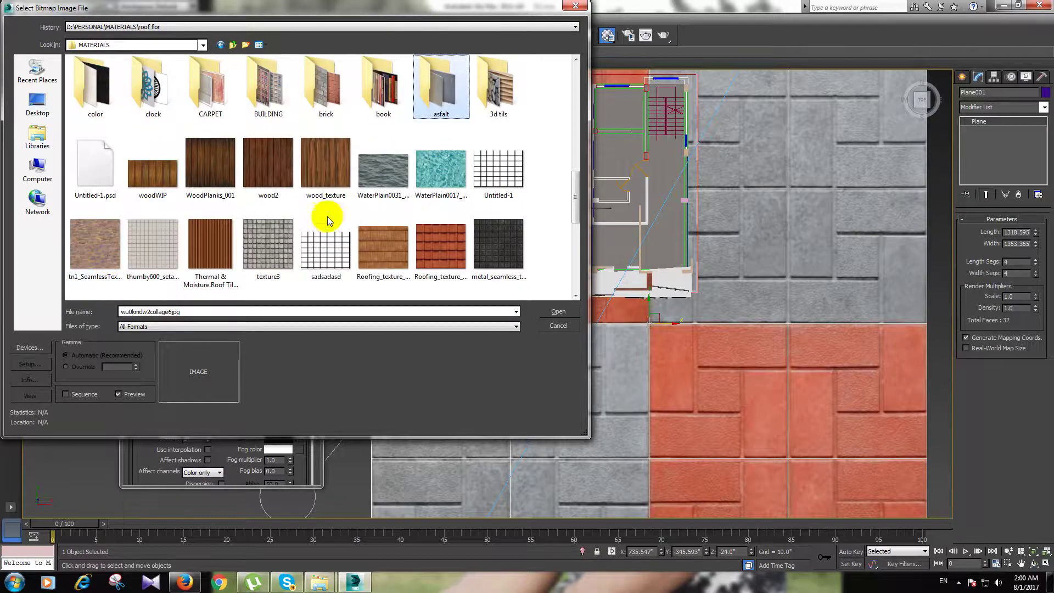
key(Return)
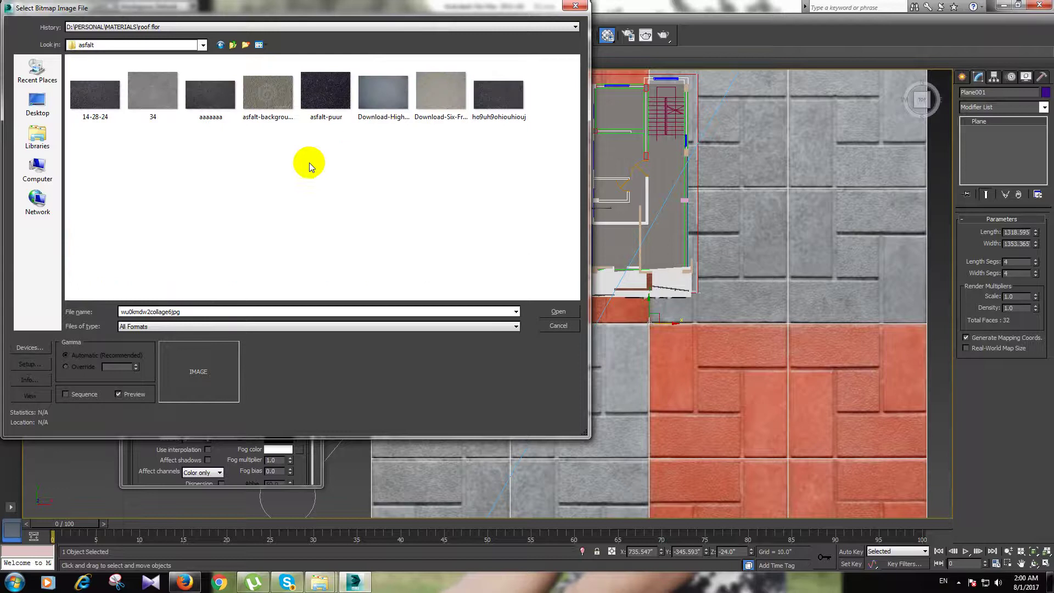
click(155, 91)
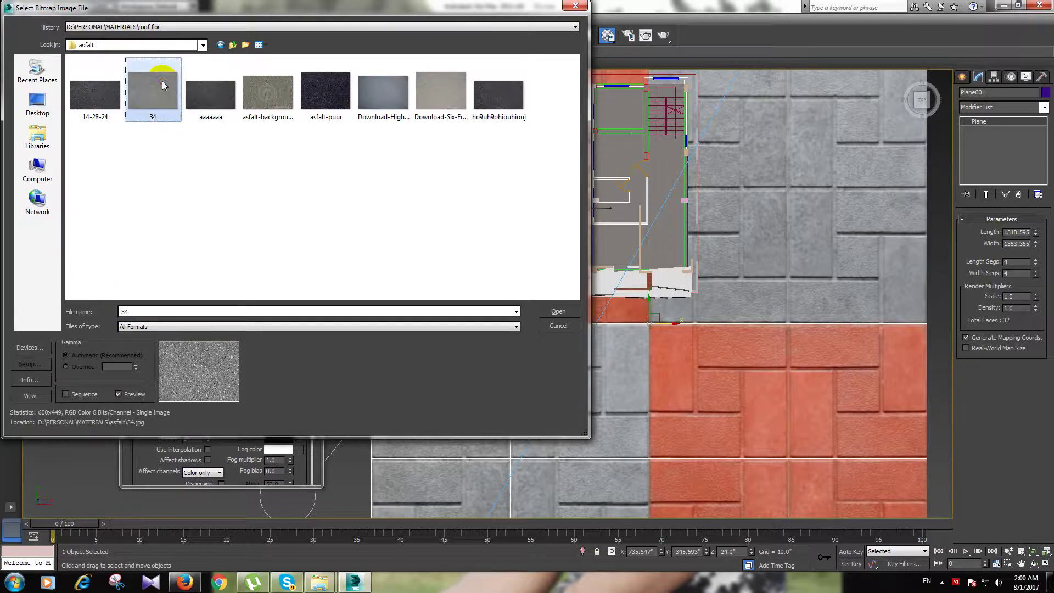
click(558, 311)
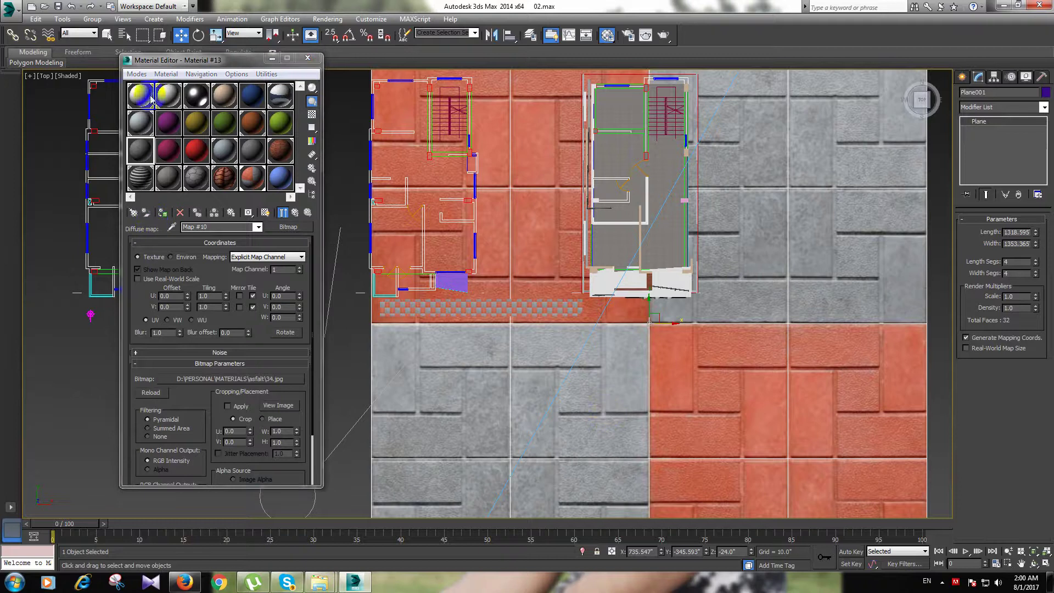
Step: Assign the asphalt material to the ground plane and show it in the viewport
click(162, 214)
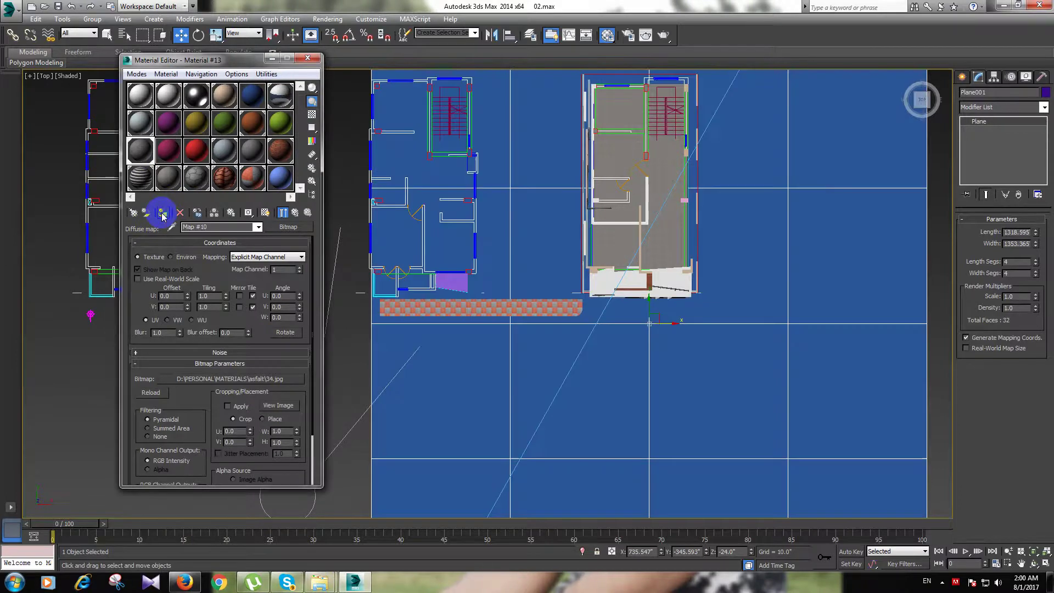
click(266, 214)
click(869, 319)
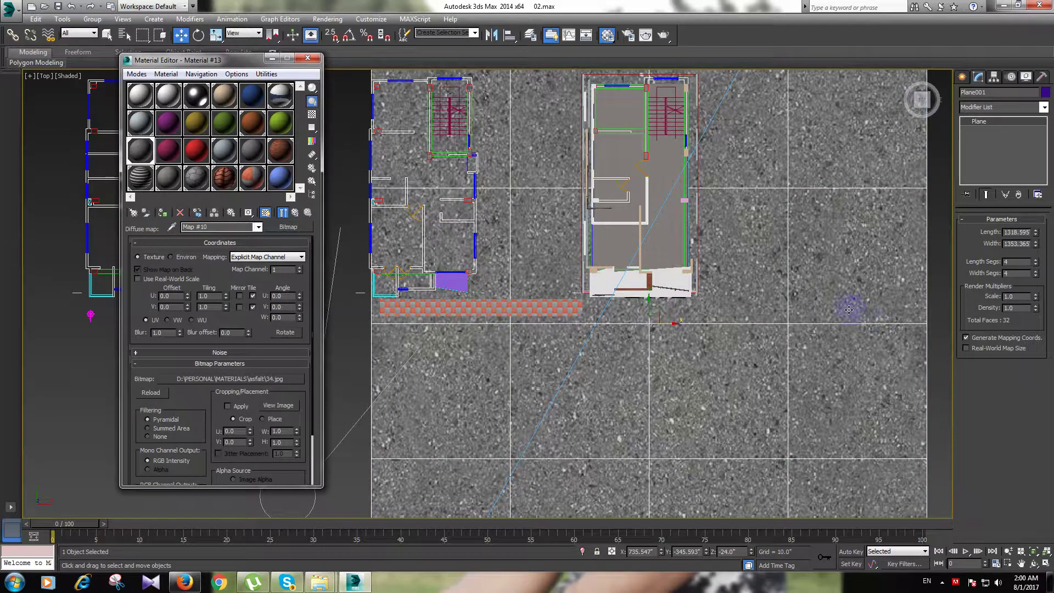
Step: Box-map the ground plane with Length 57.284, then nudge the checkered strip right
click(992, 107)
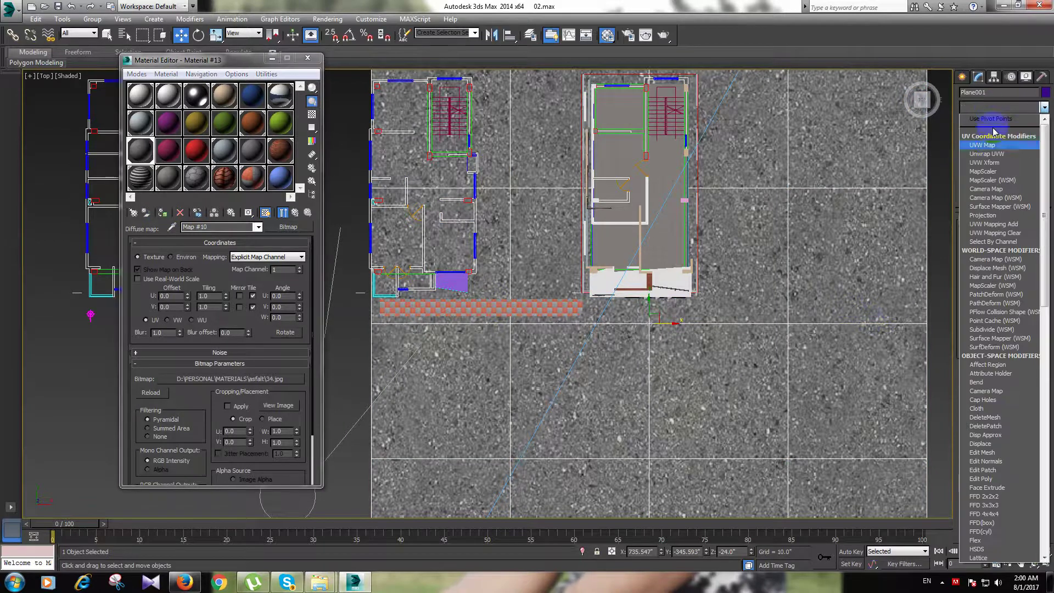
click(982, 145)
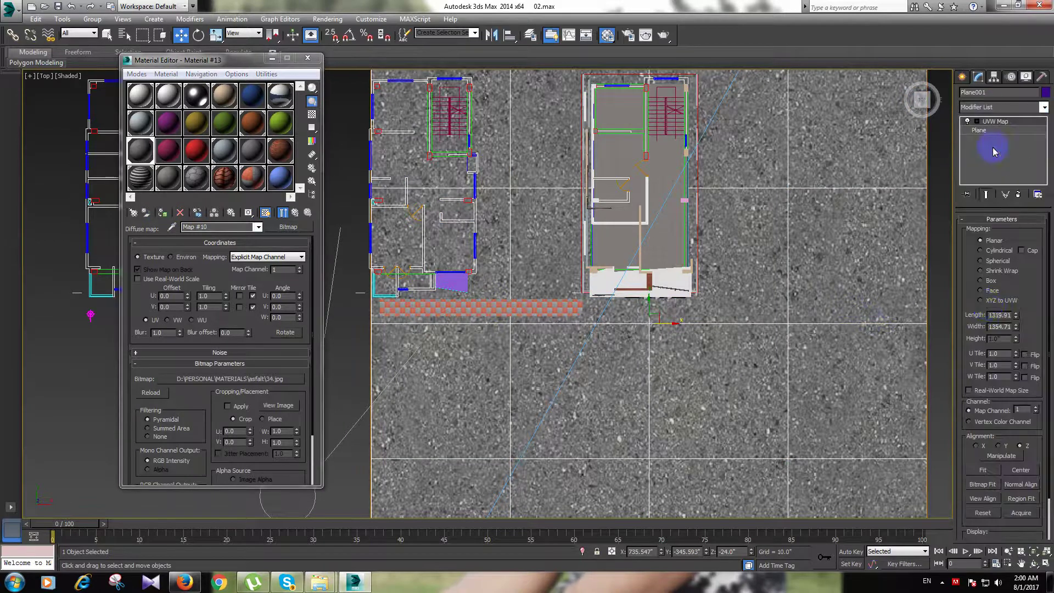
click(990, 283)
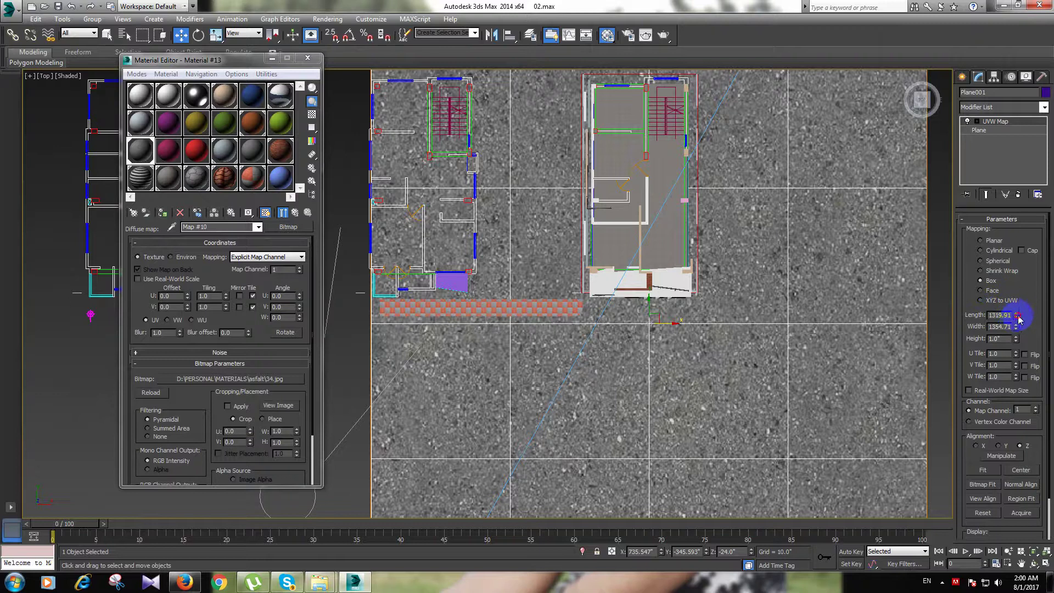
drag(1017, 317, 1025, 376)
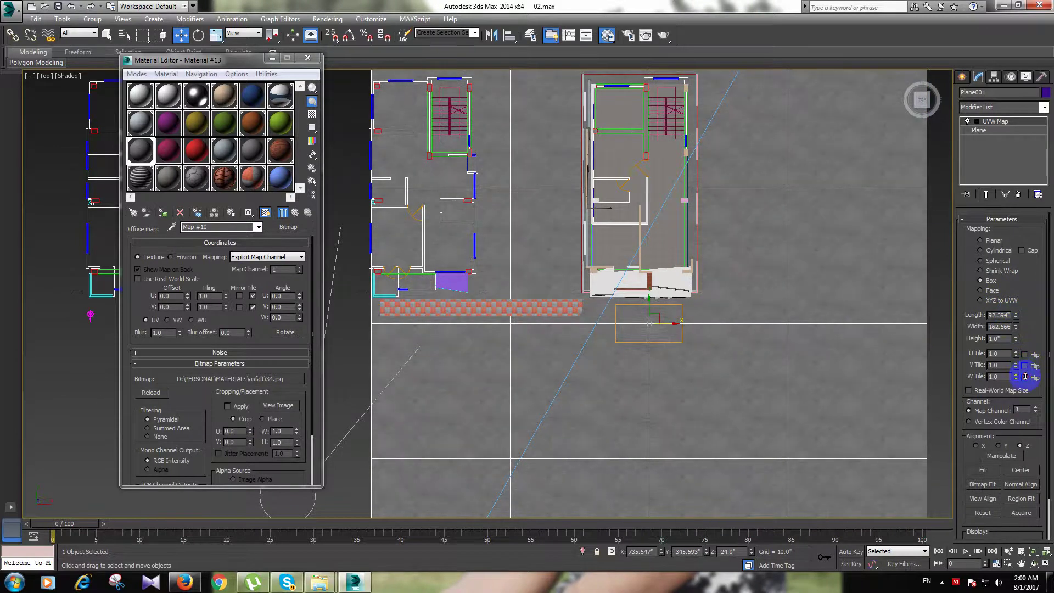
drag(1016, 314, 1021, 341)
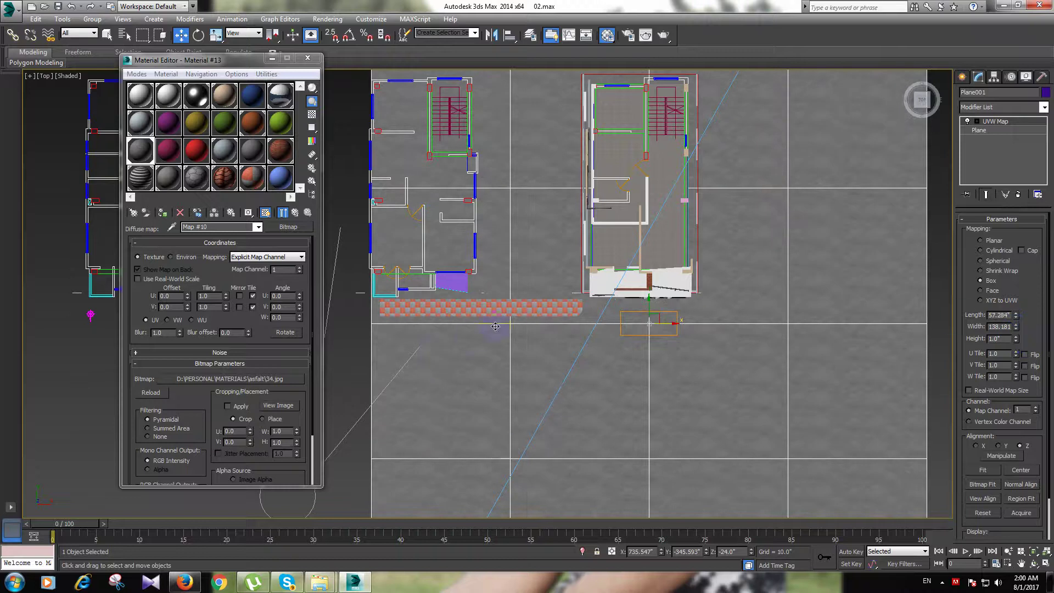
click(511, 308)
drag(507, 310, 487, 287)
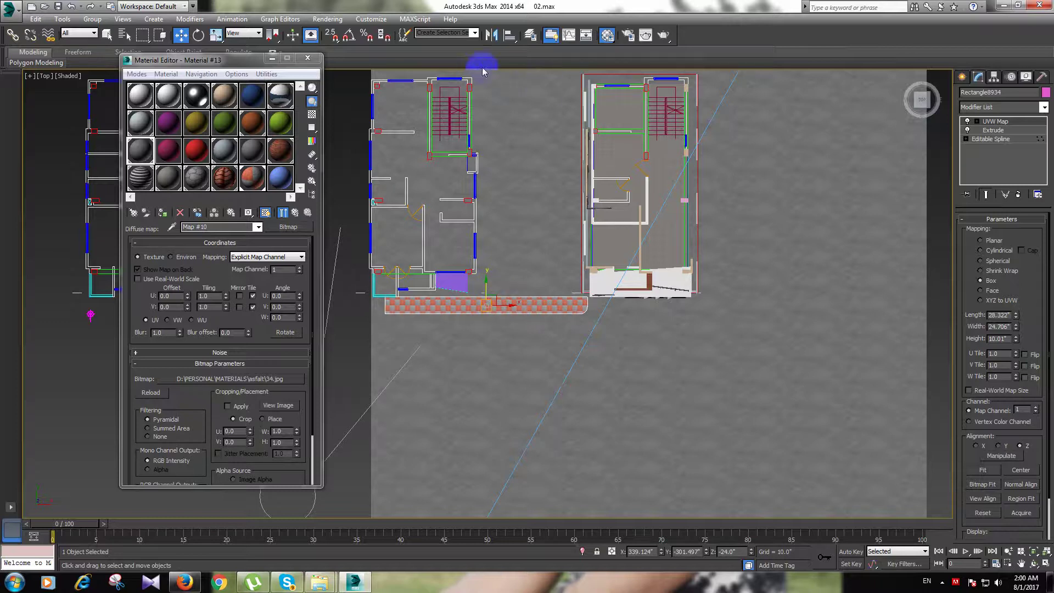
Step: Mirror-copy the checkered strip and slide the copy right under the second building
click(491, 35)
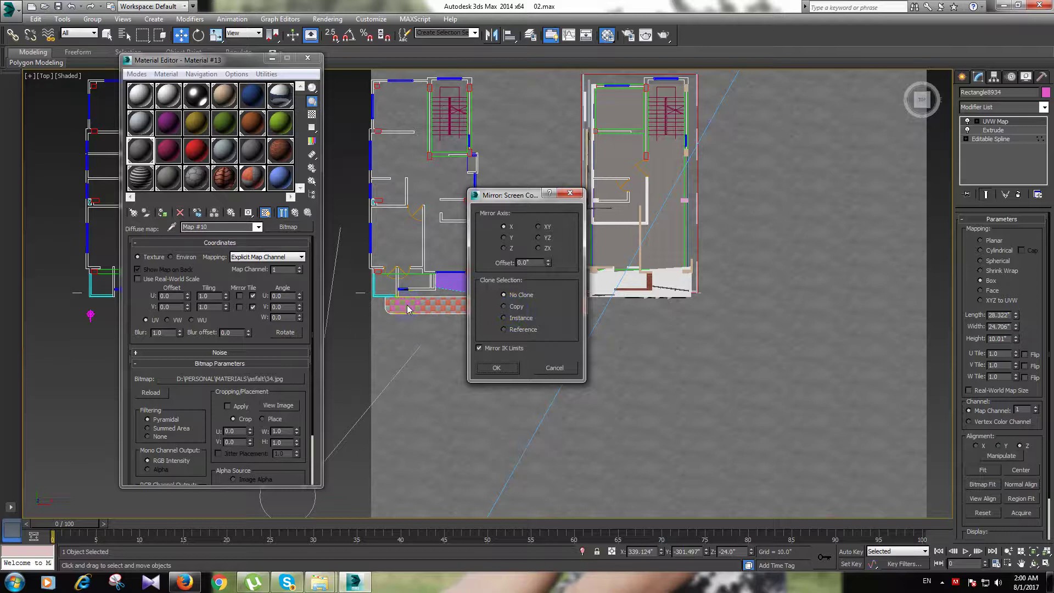
click(514, 309)
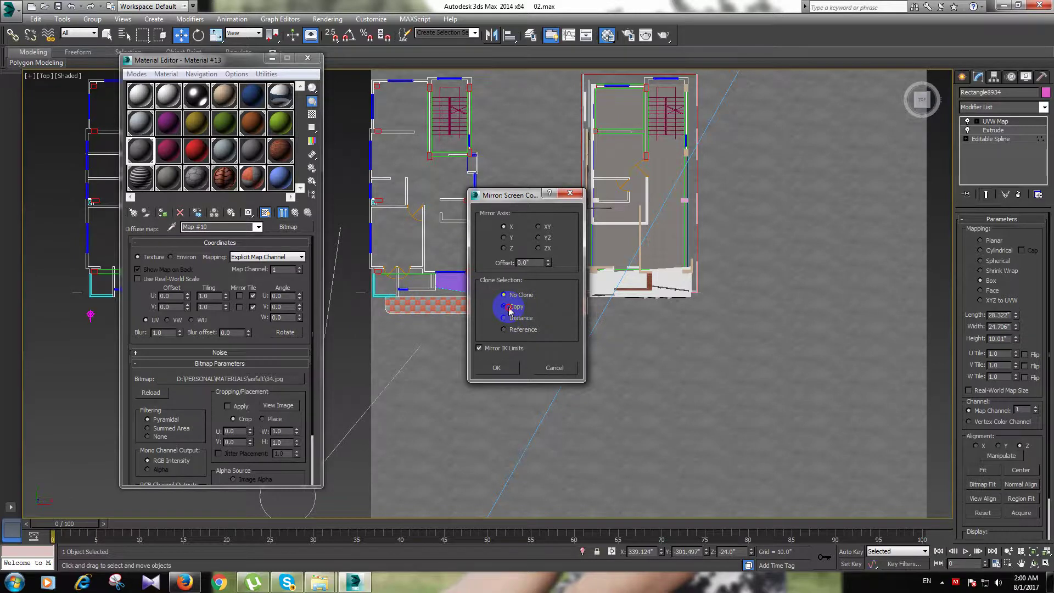
click(496, 368)
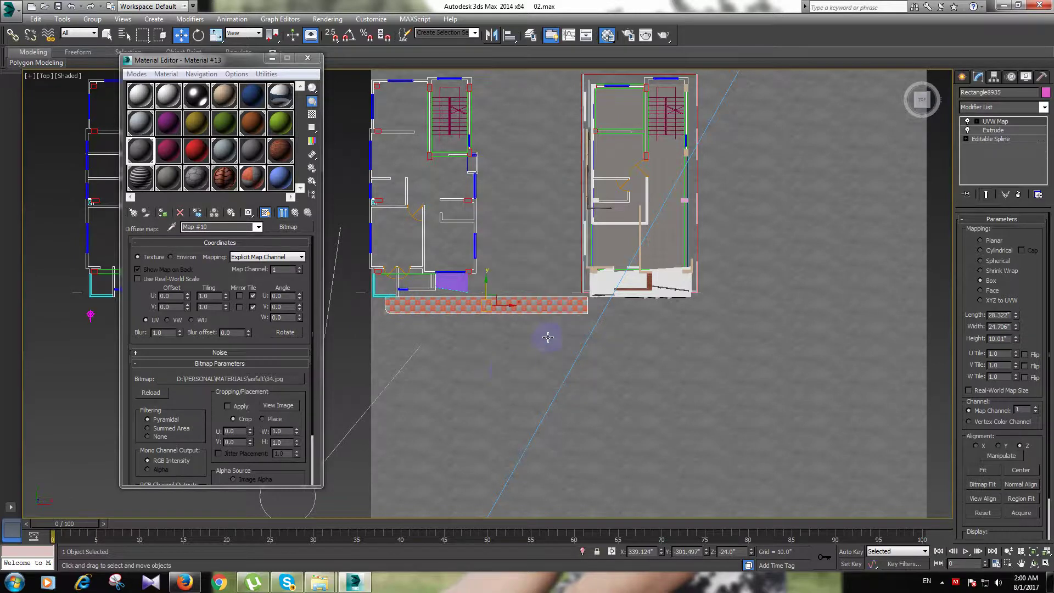
drag(506, 308, 812, 316)
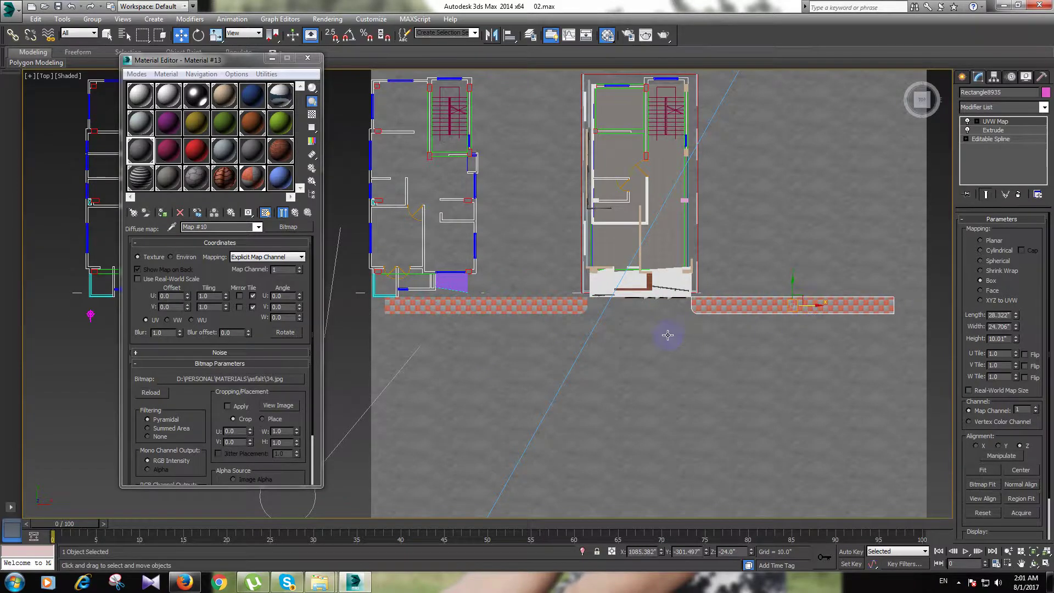
Step: View through VRayPhysicalCamera001, zoom out to frame the whole building, and deselect everything
key(c)
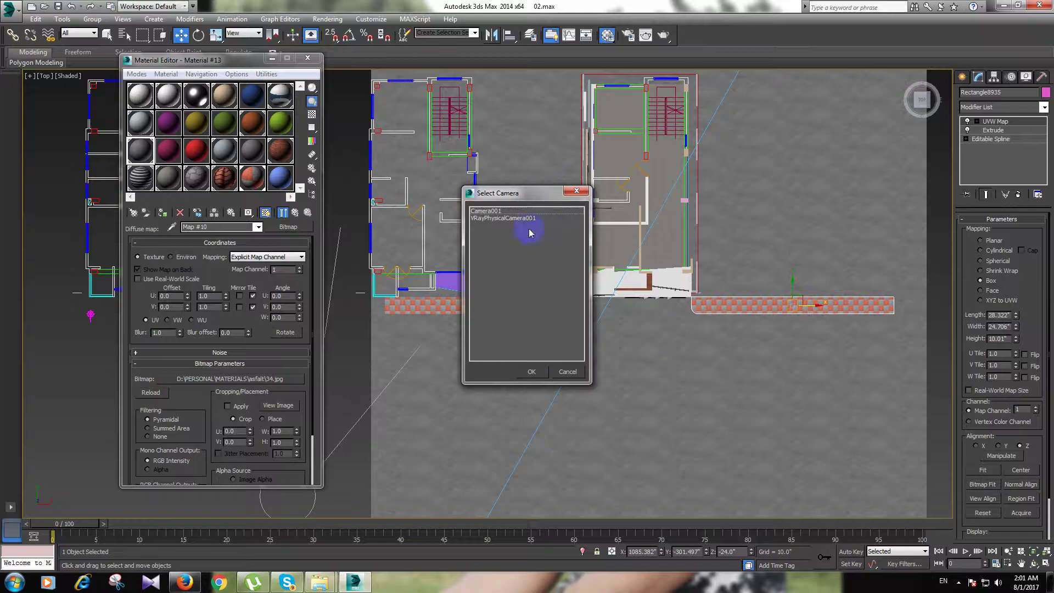
click(527, 218)
click(531, 371)
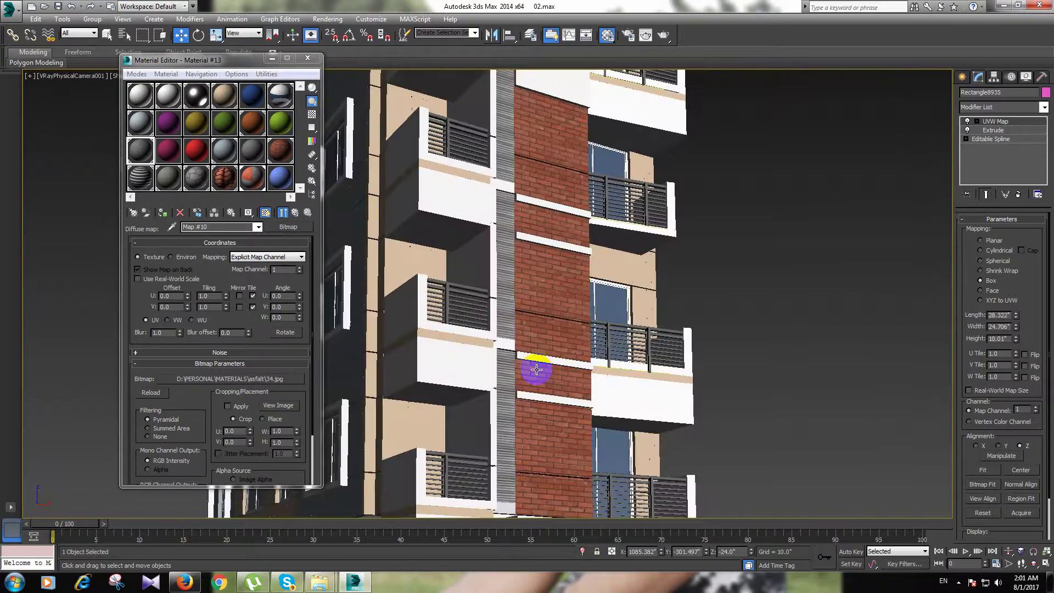
key(shift+f)
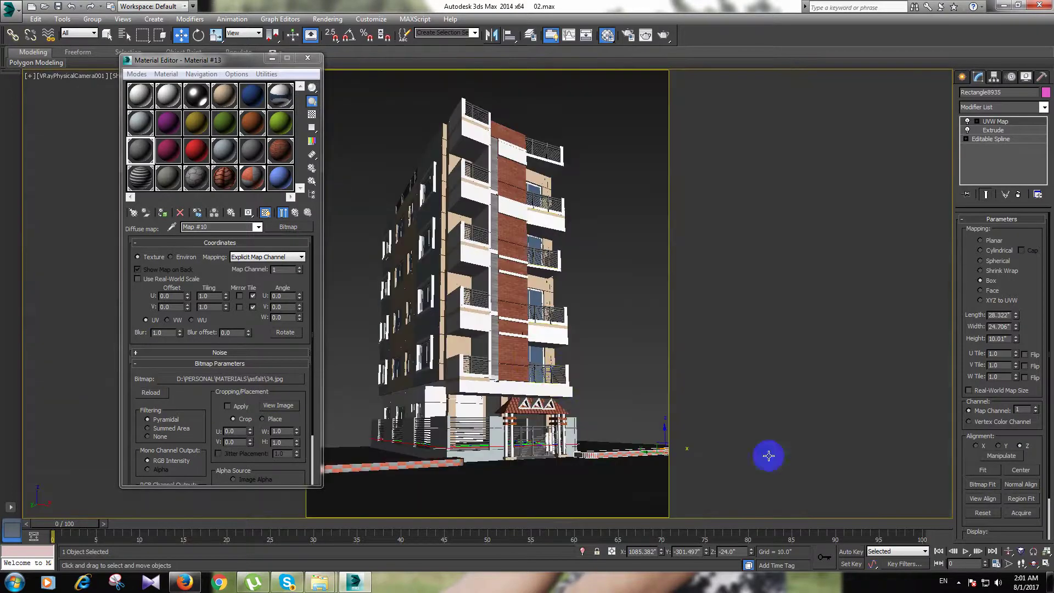
click(626, 319)
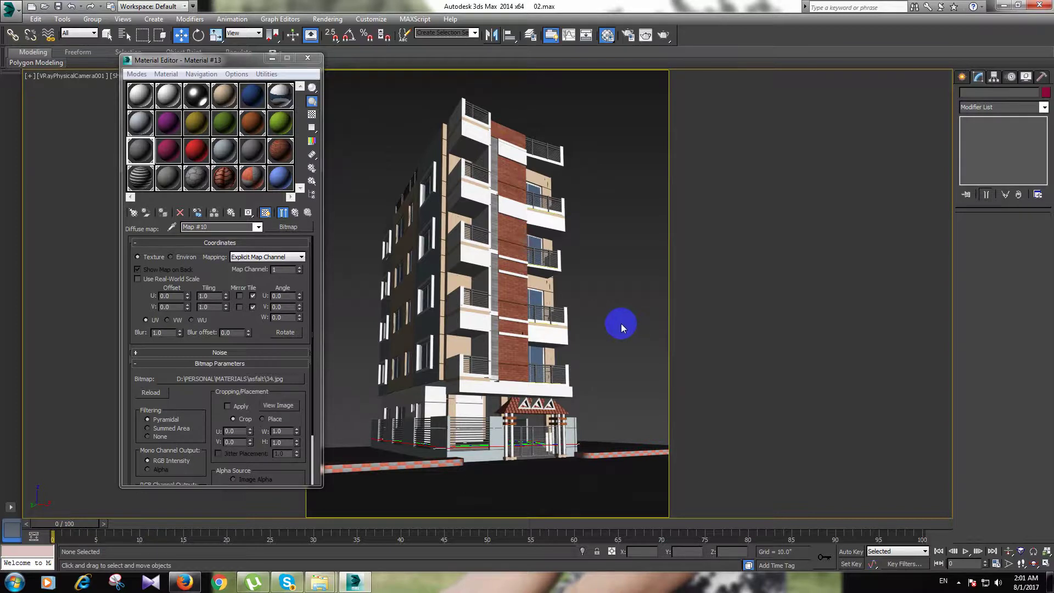
Step: Switch to the Top view and zoom out over the site
click(560, 489)
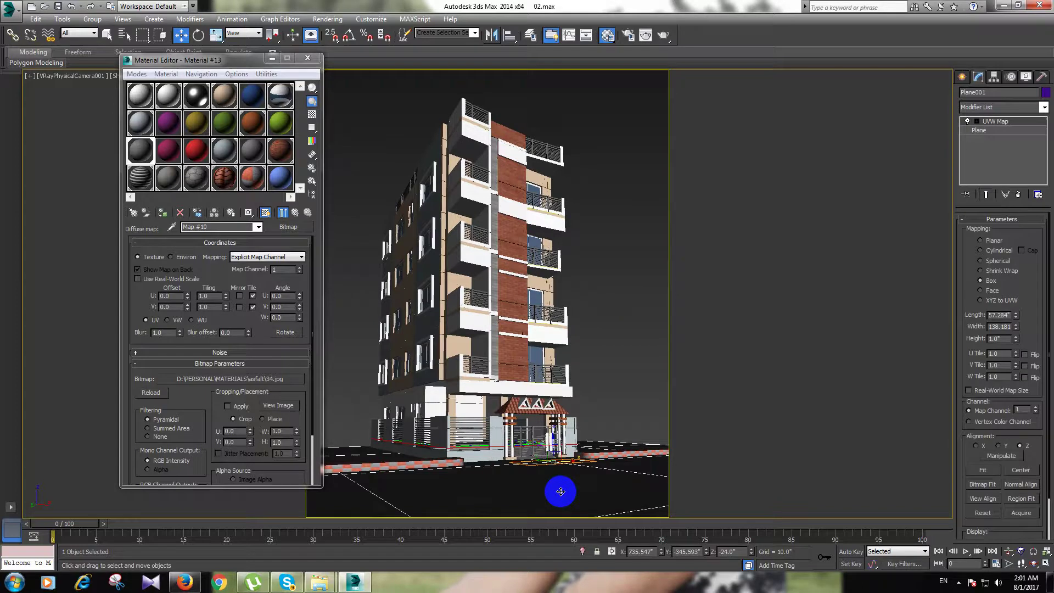
click(633, 328)
key(t)
scroll(482, 379, down, 3)
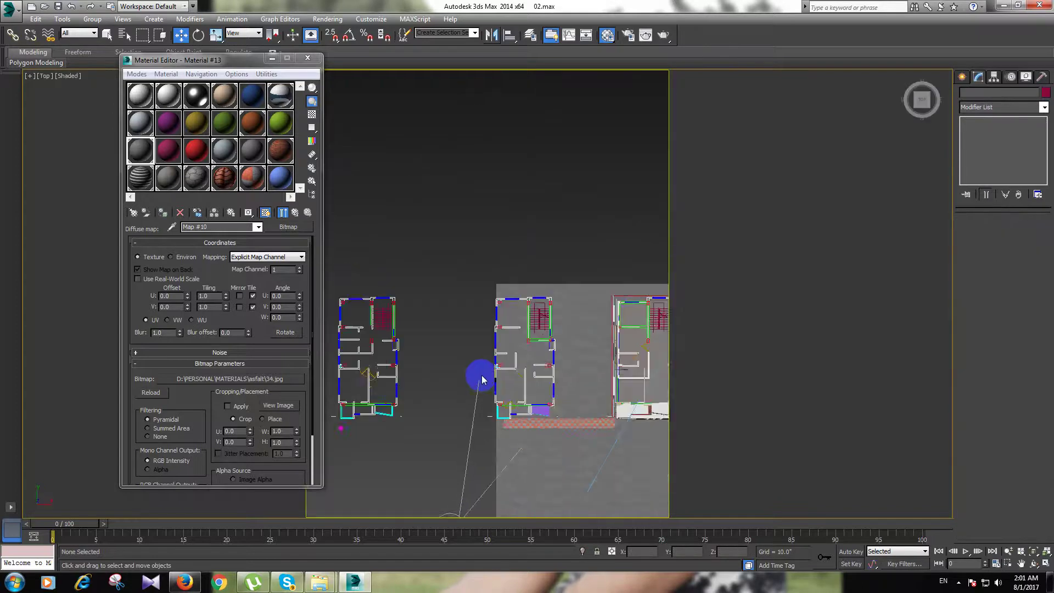
scroll(481, 378, down, 2)
Step: Move Plane001 down and clone it upward as Plane002 behind the buildings
click(603, 447)
middle_drag(579, 413, 498, 303)
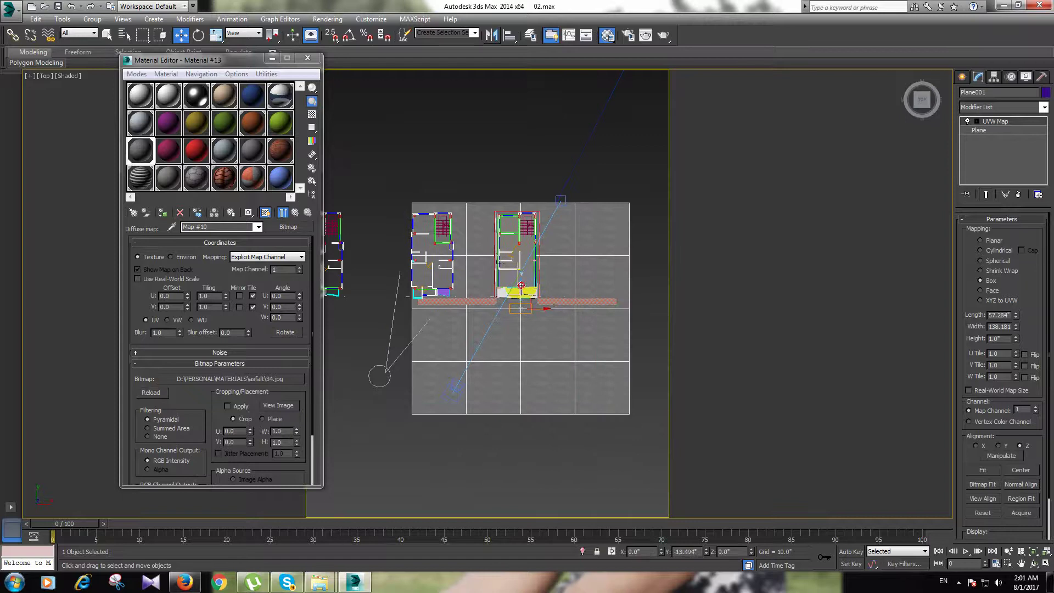
mouse_move(521, 308)
mouse_down()
mouse_move(520, 408)
mouse_move(531, 176)
mouse_up()
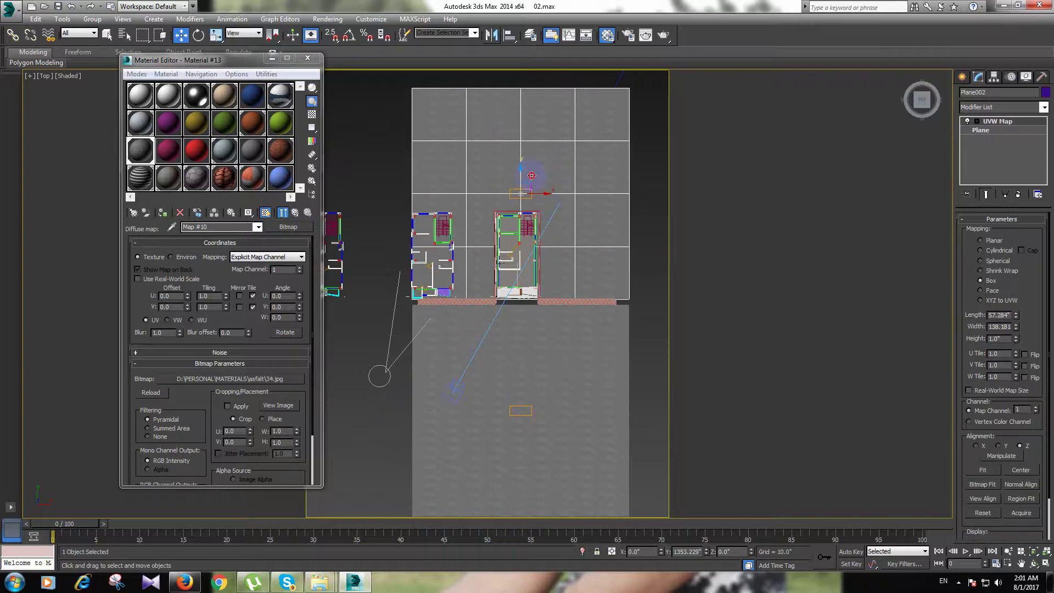
click(535, 336)
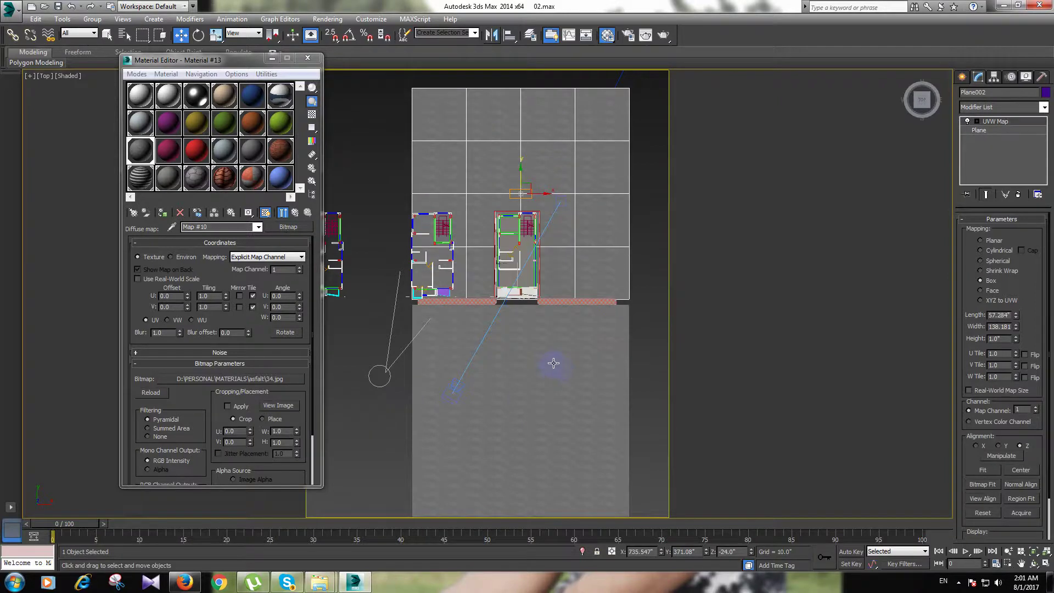
Step: Give Material #14 a Bitmap diffuse map and browse to grass1_diffuse in GRASSS
click(169, 150)
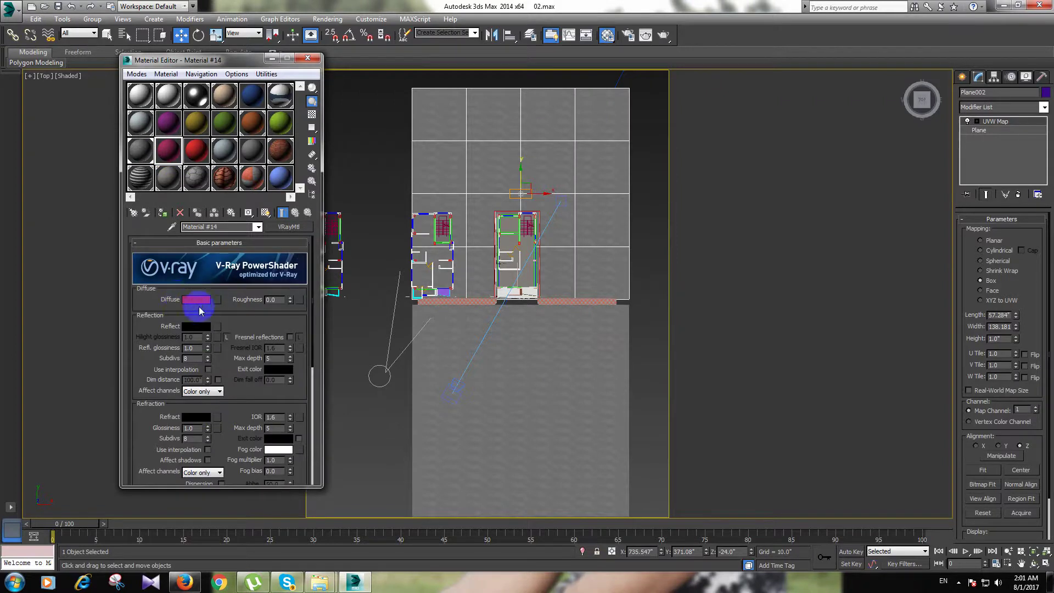
click(216, 300)
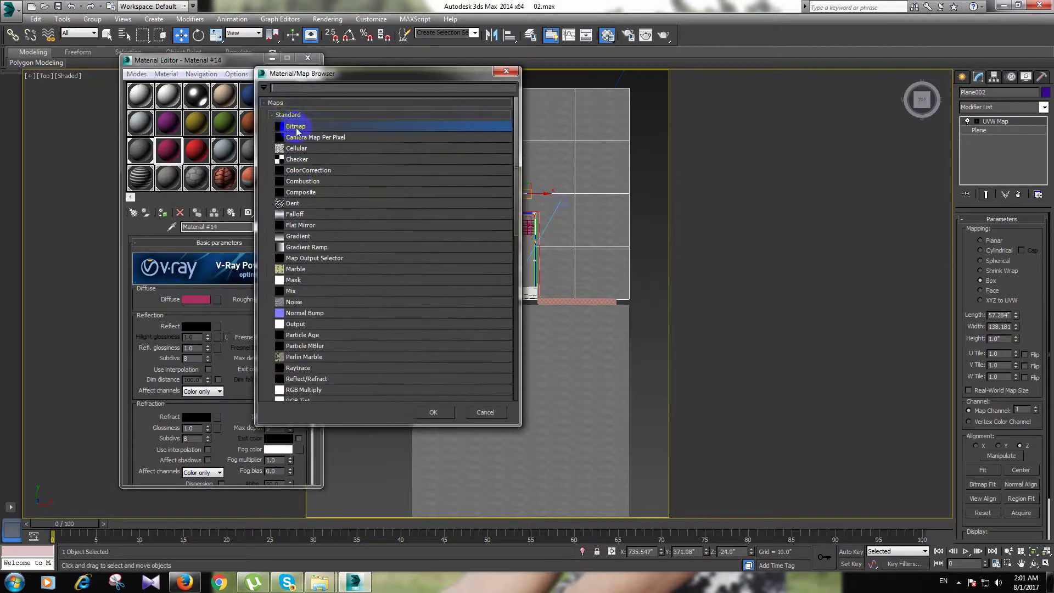
double_click(291, 125)
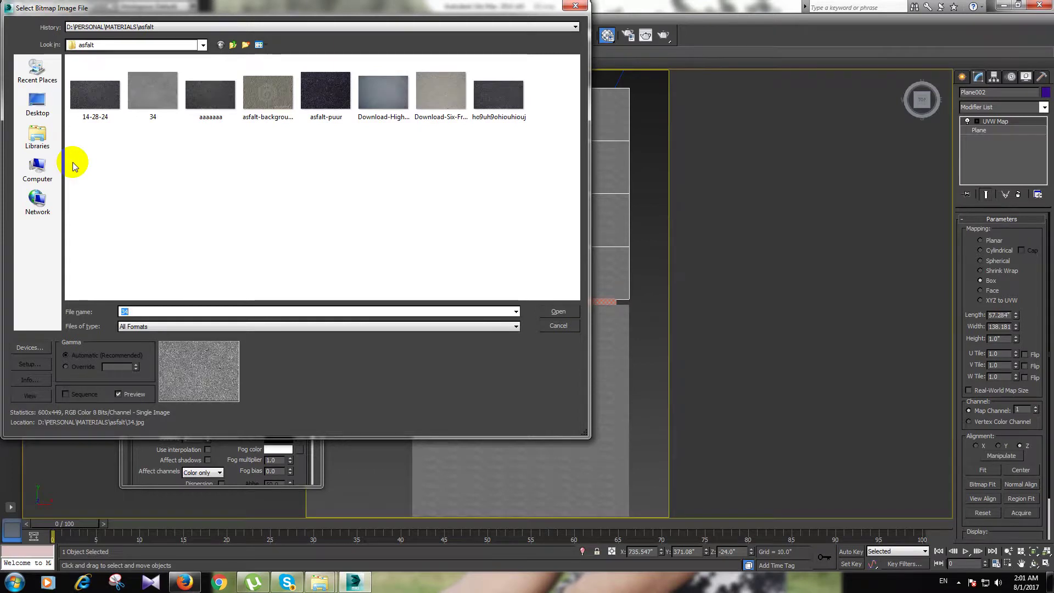
click(233, 45)
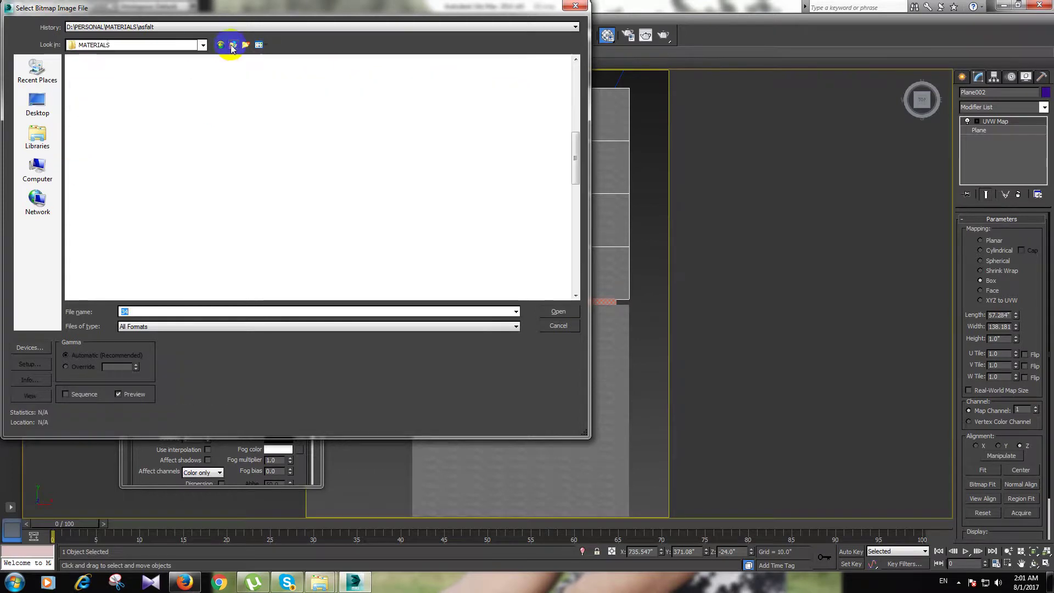
click(232, 116)
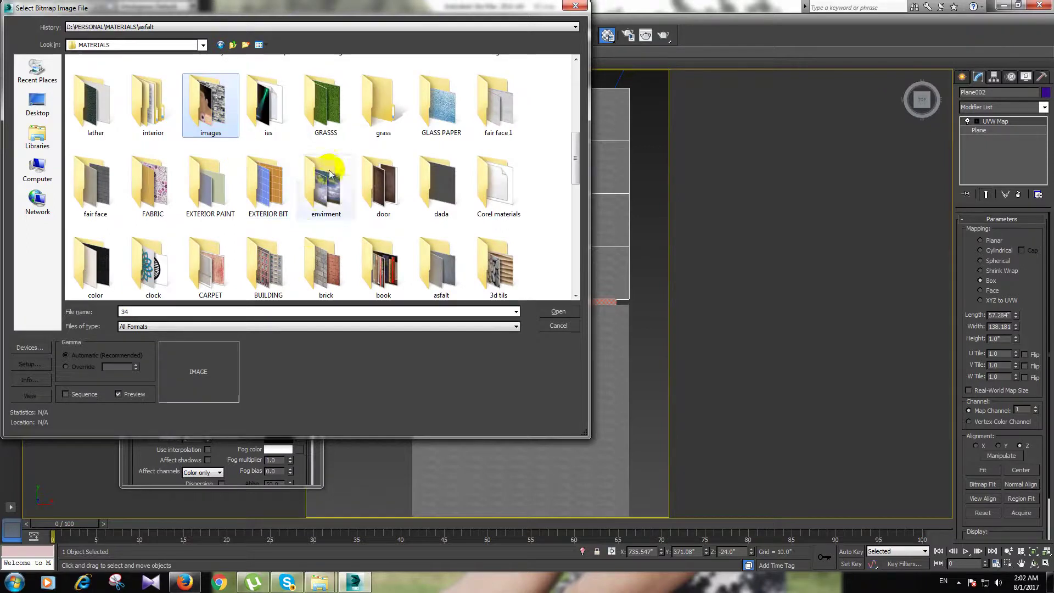
double_click(329, 112)
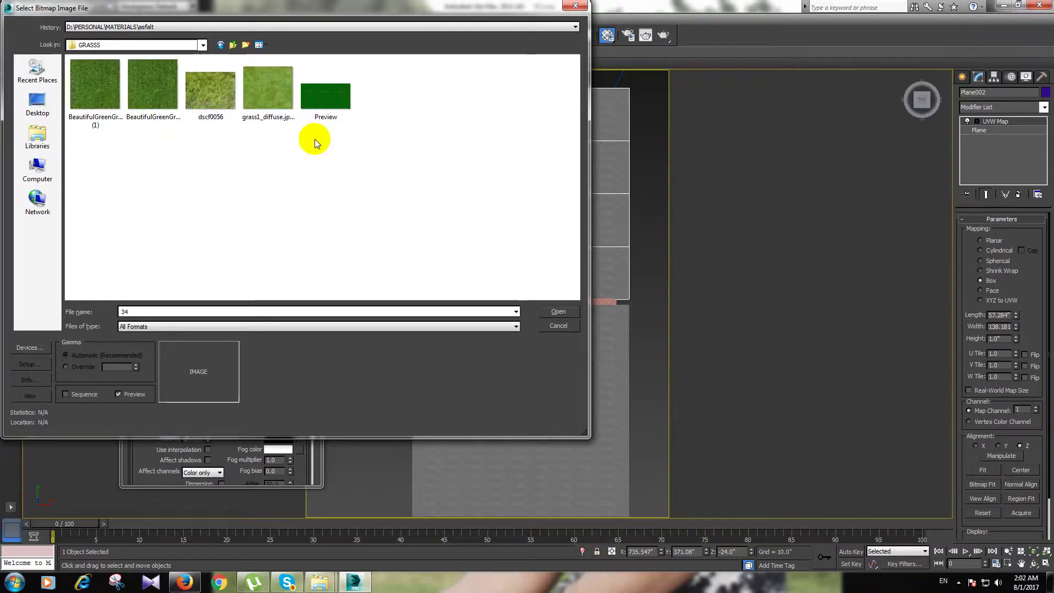
click(276, 107)
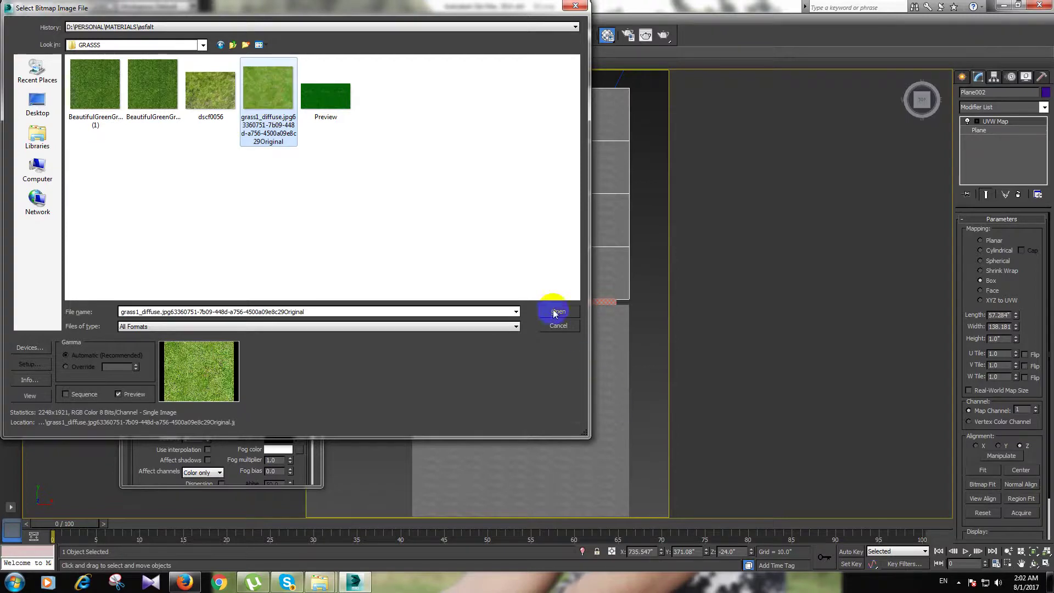
Step: Navigate back into the GRASSS folder and load grass1_diffuse as the diffuse bitmap
click(233, 45)
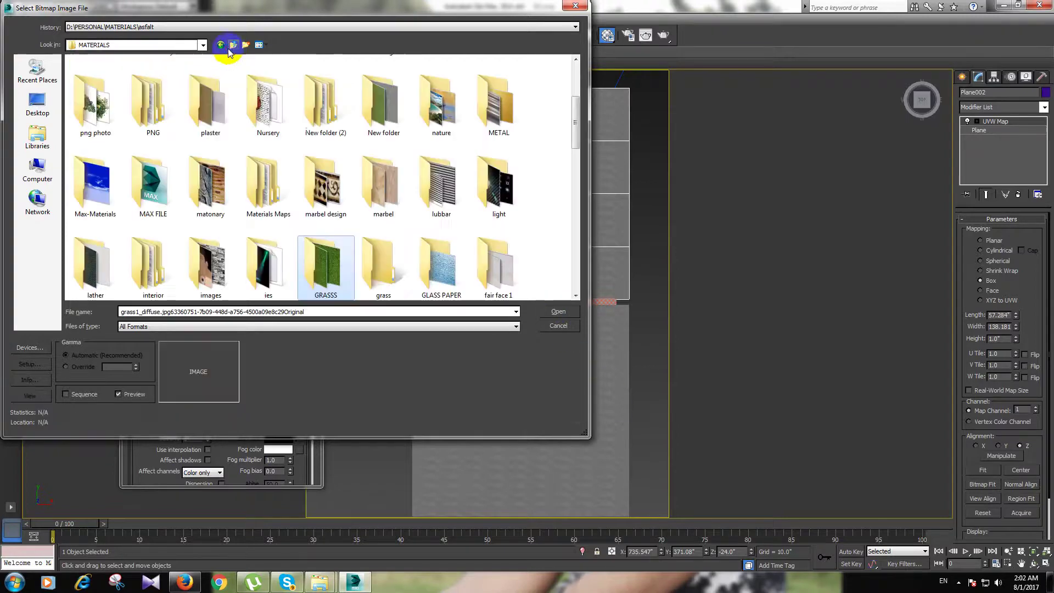
double_click(384, 274)
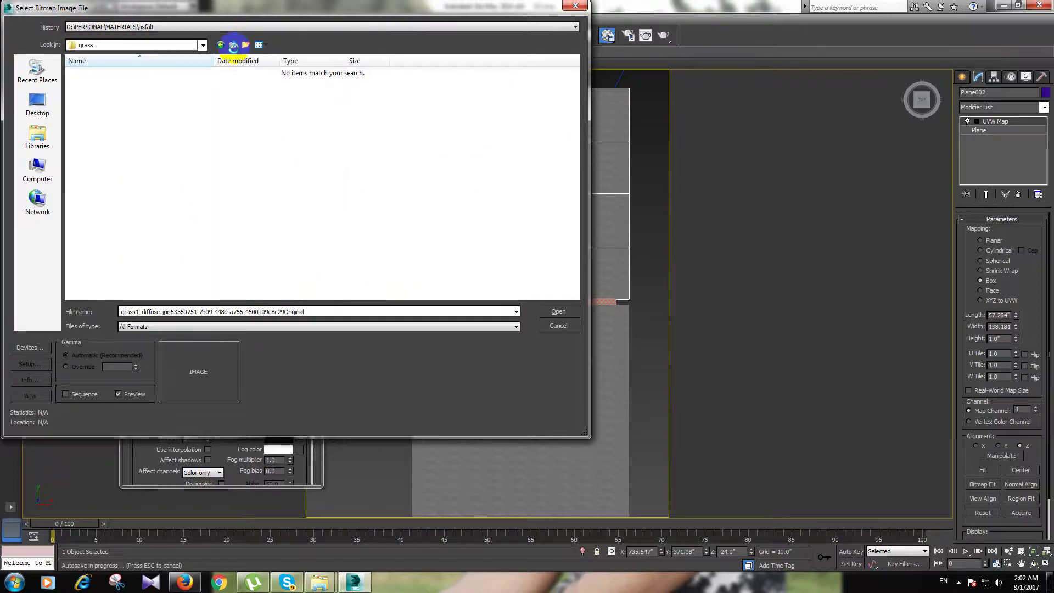
click(234, 49)
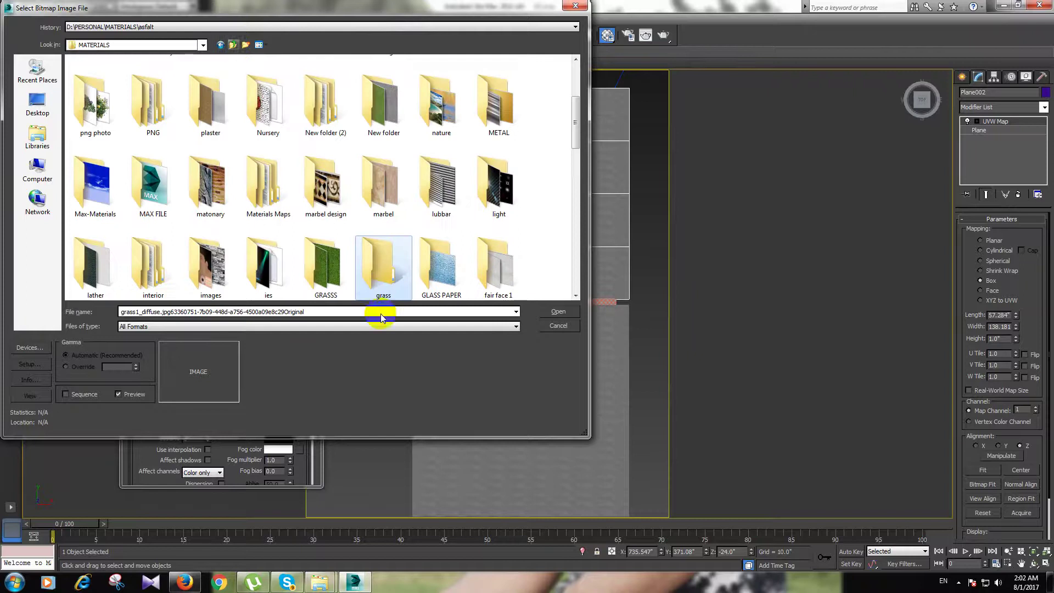
click(323, 264)
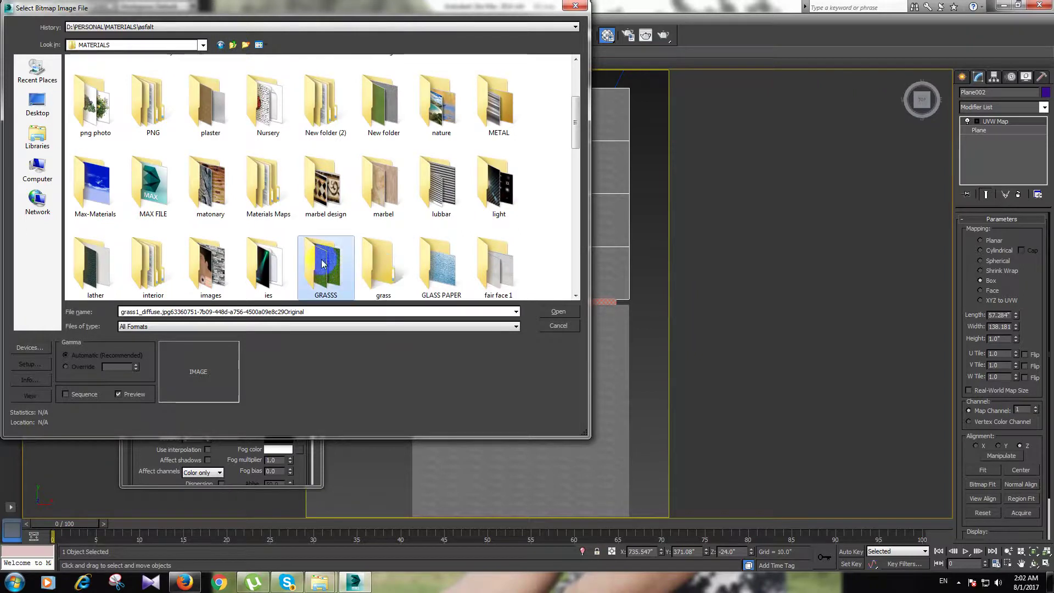
double_click(326, 262)
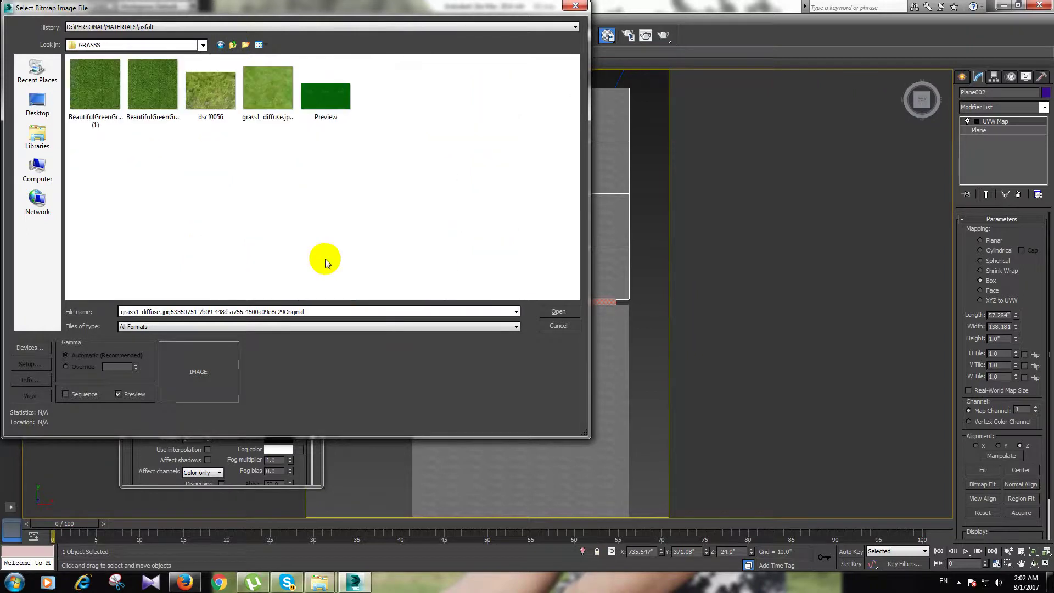
click(267, 110)
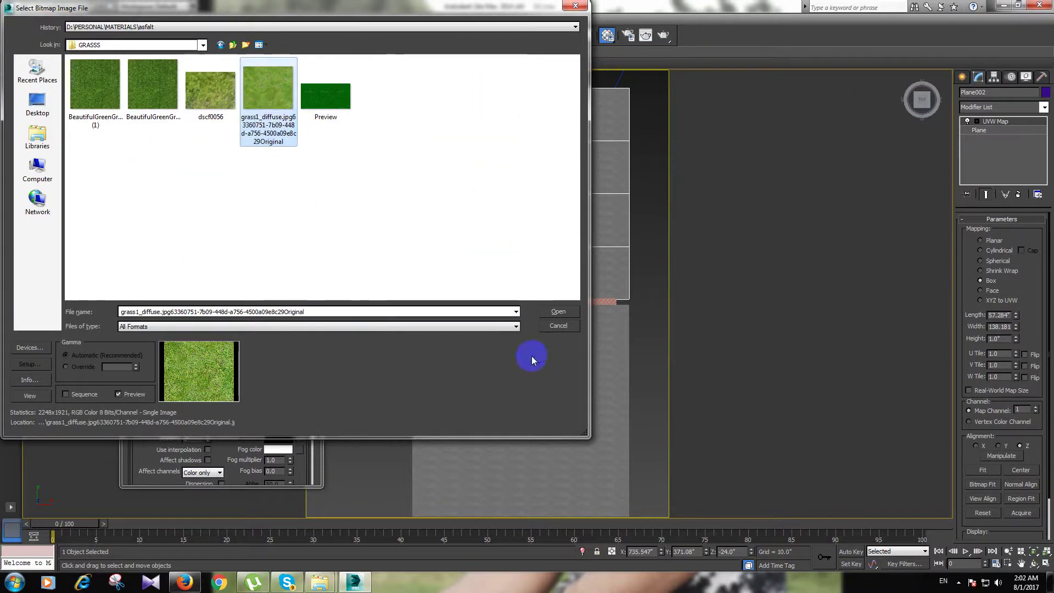
click(558, 311)
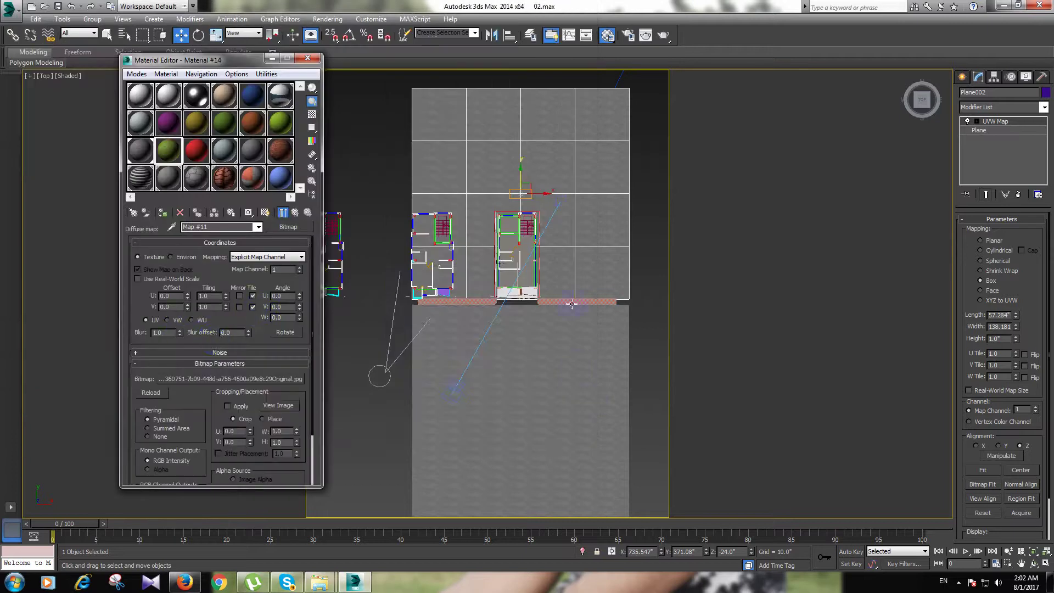
Step: Assign the grass material to the selected plane and show it shaded in the viewport
click(222, 179)
click(163, 212)
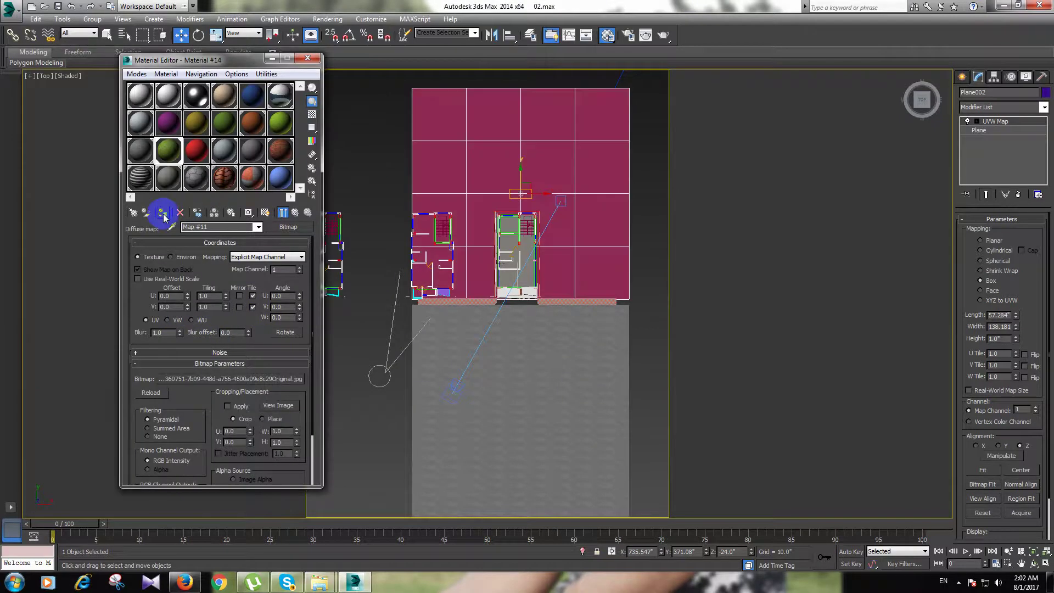
click(265, 213)
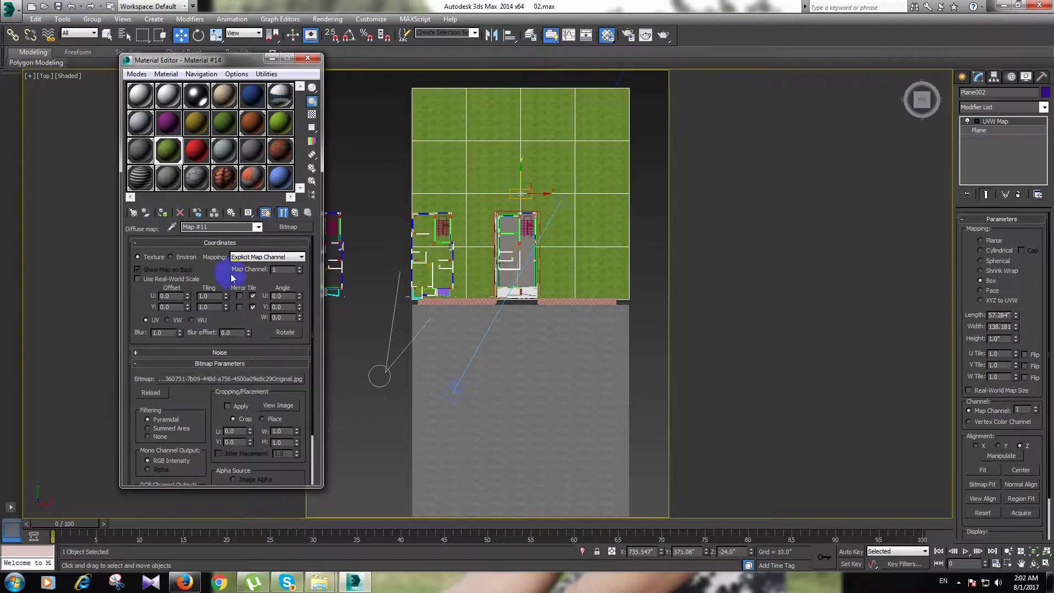
middle_drag(580, 285, 572, 321)
scroll(572, 321, up, 5)
middle_drag(565, 273, 551, 324)
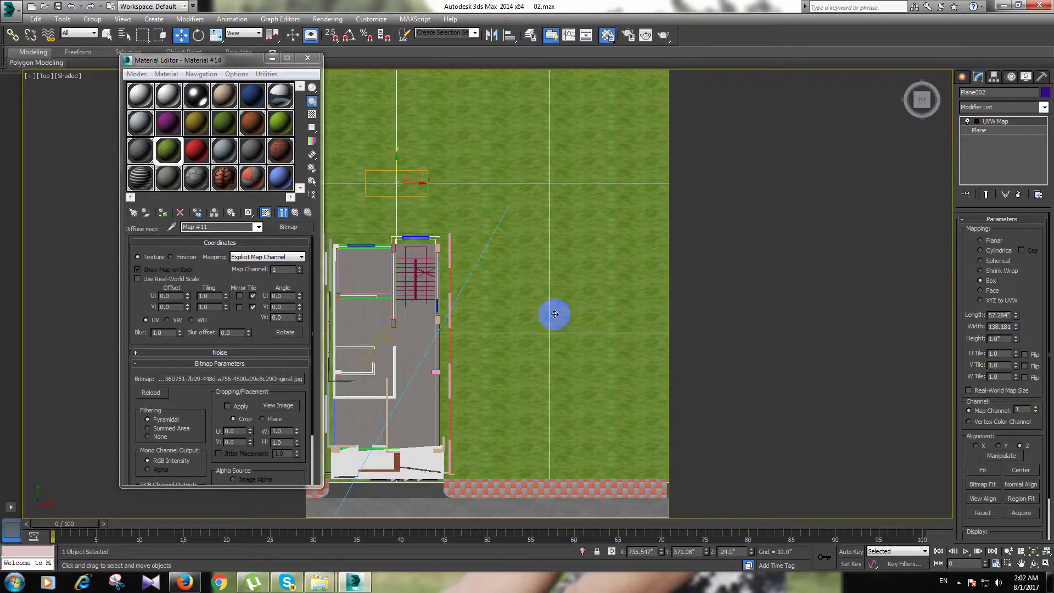
scroll(554, 314, down, 4)
Step: Move the grass plane over the dark road strip, viewing the building in 3D
click(530, 457)
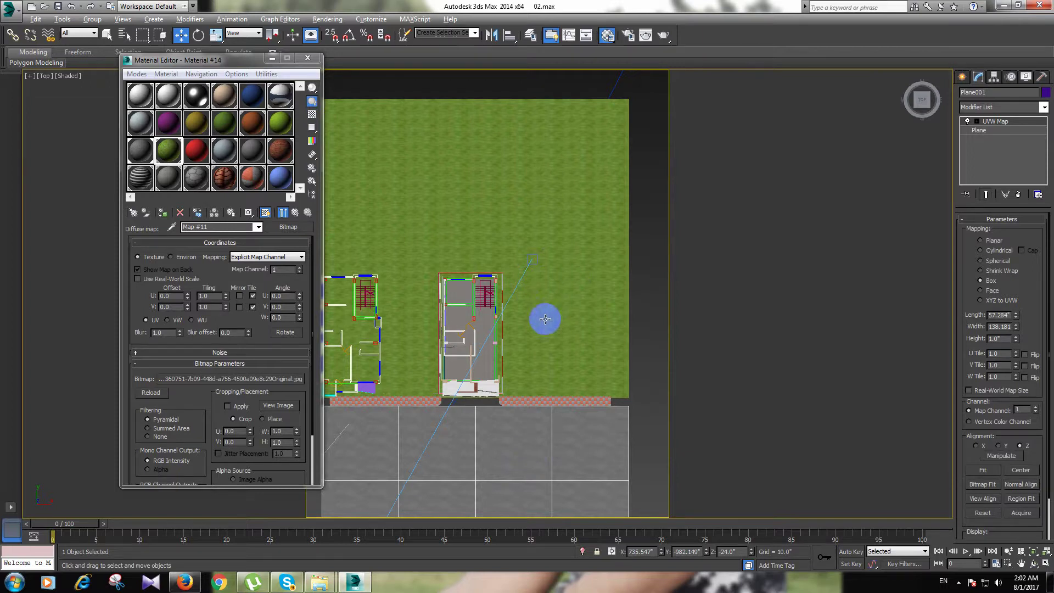
mouse_move(553, 310)
alt+middle_down()
mouse_move(579, 405)
mouse_move(565, 378)
alt+middle_up()
key(c)
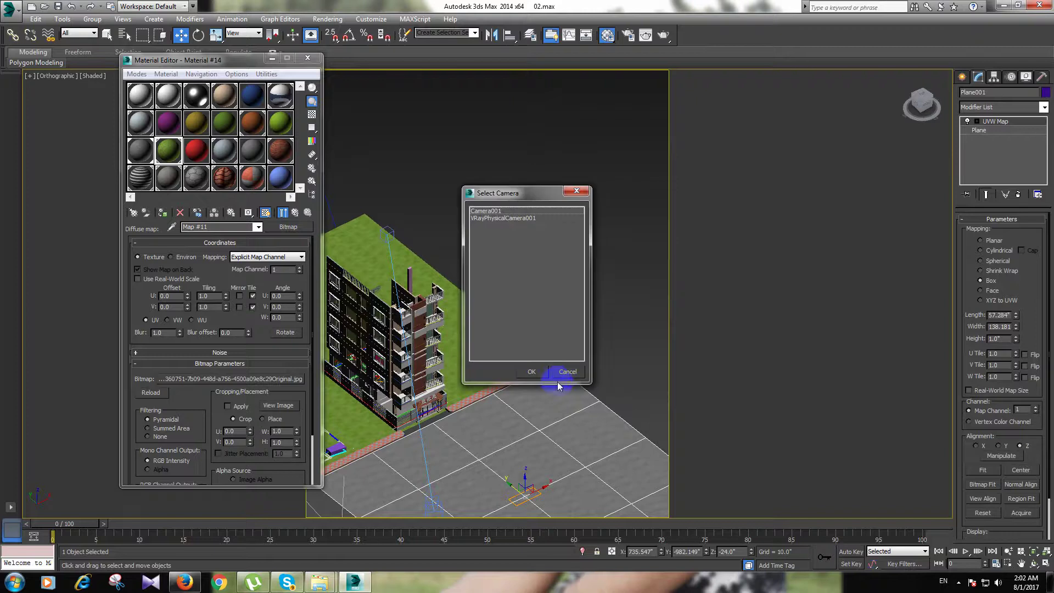
click(537, 369)
scroll(459, 434, up, 2)
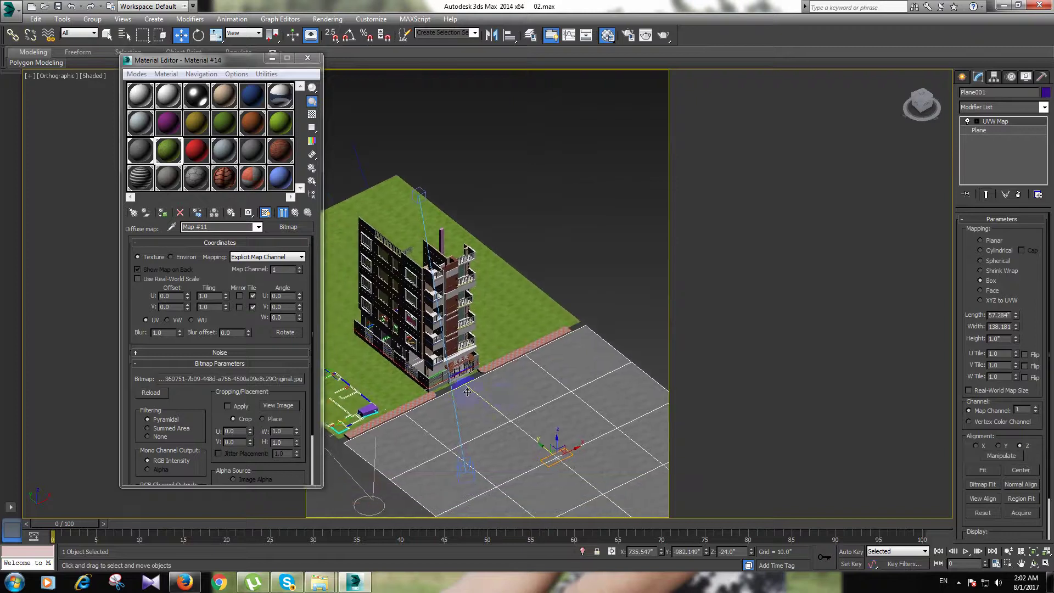
scroll(442, 379, up, 3)
scroll(450, 384, up, 3)
drag(439, 406, 467, 430)
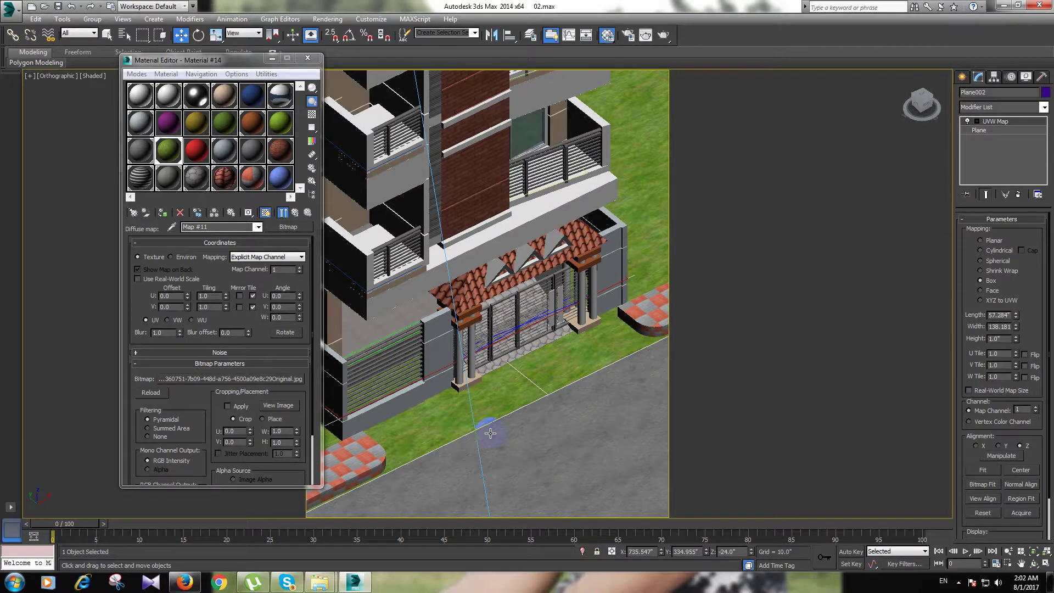
Step: Move the road and grass planes together, then zoom out to see the whole building
scroll(468, 431, down, 2)
middle_drag(483, 431, 496, 426)
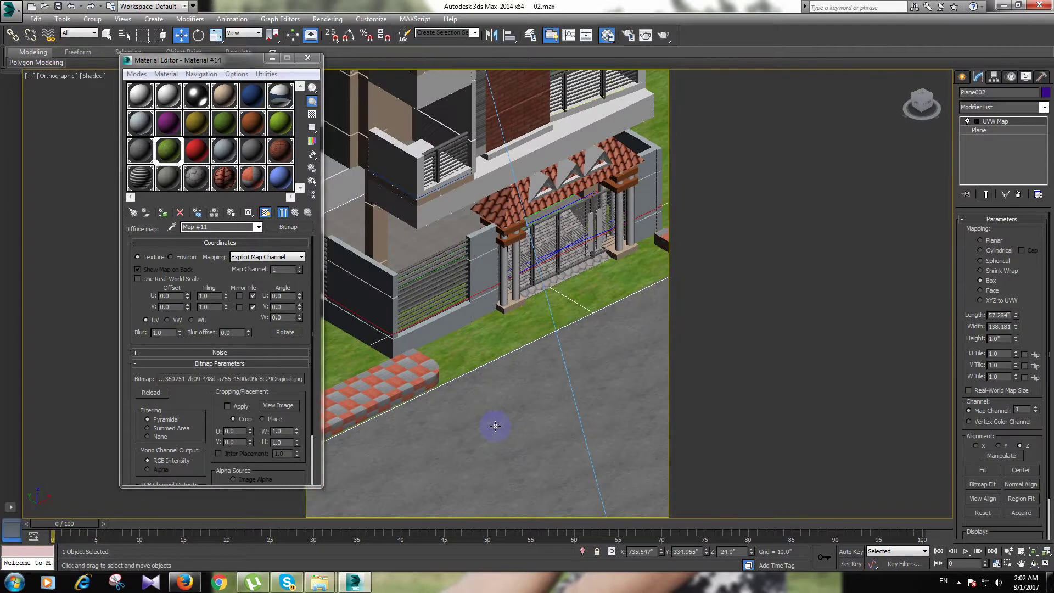
click(525, 430)
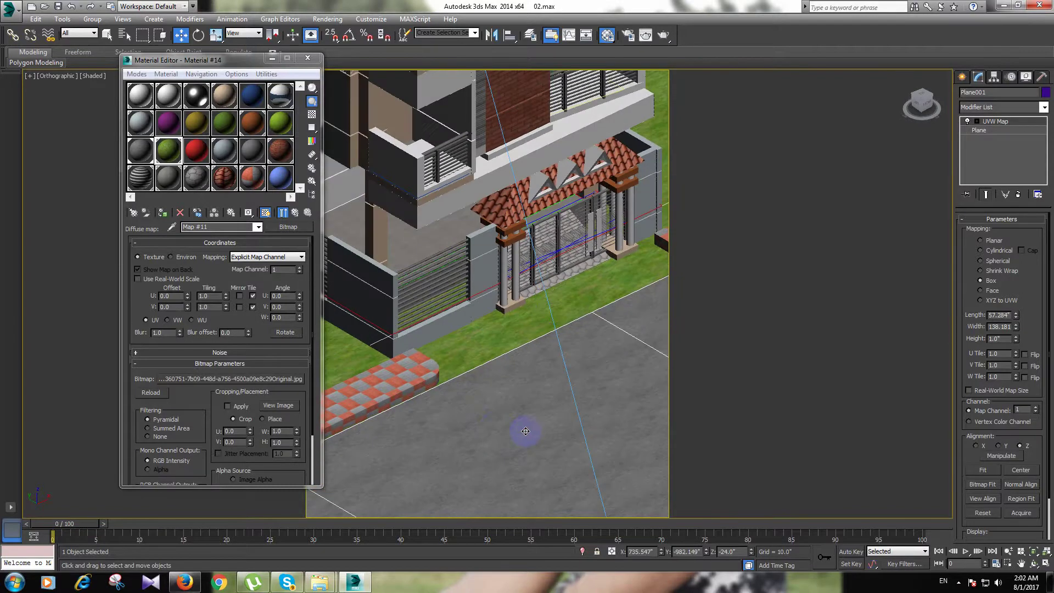
ctrl+click(482, 358)
mouse_move(576, 303)
mouse_down()
mouse_move(538, 285)
mouse_move(575, 324)
mouse_up()
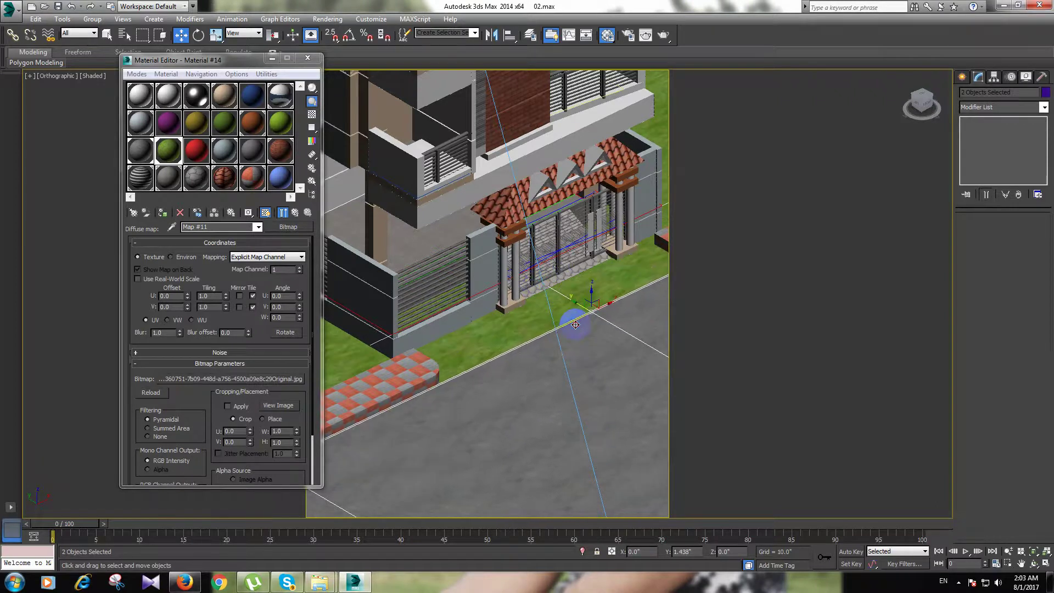
scroll(534, 357, down, 3)
scroll(525, 387, down, 5)
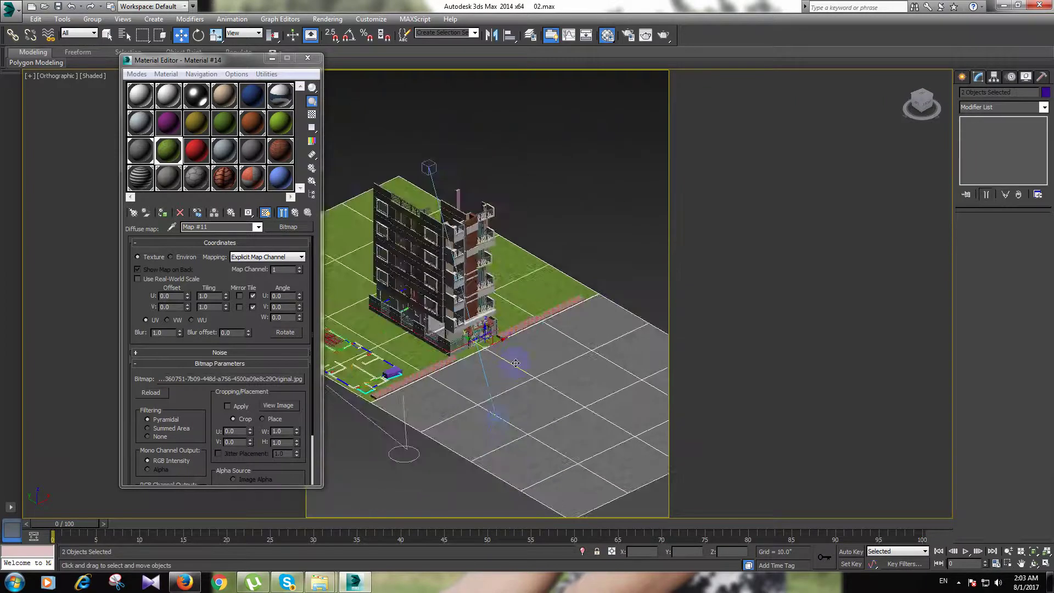
alt+middle_drag(499, 357, 481, 368)
Step: View through VRayPhysicalCamera001 and deselect the two ground planes
key(c)
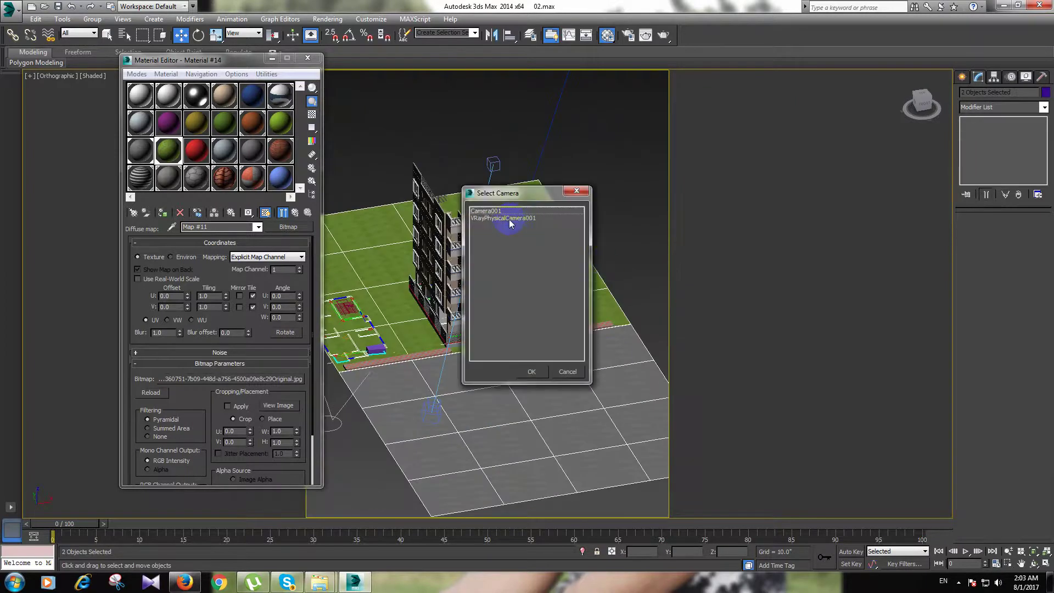
click(505, 218)
click(535, 376)
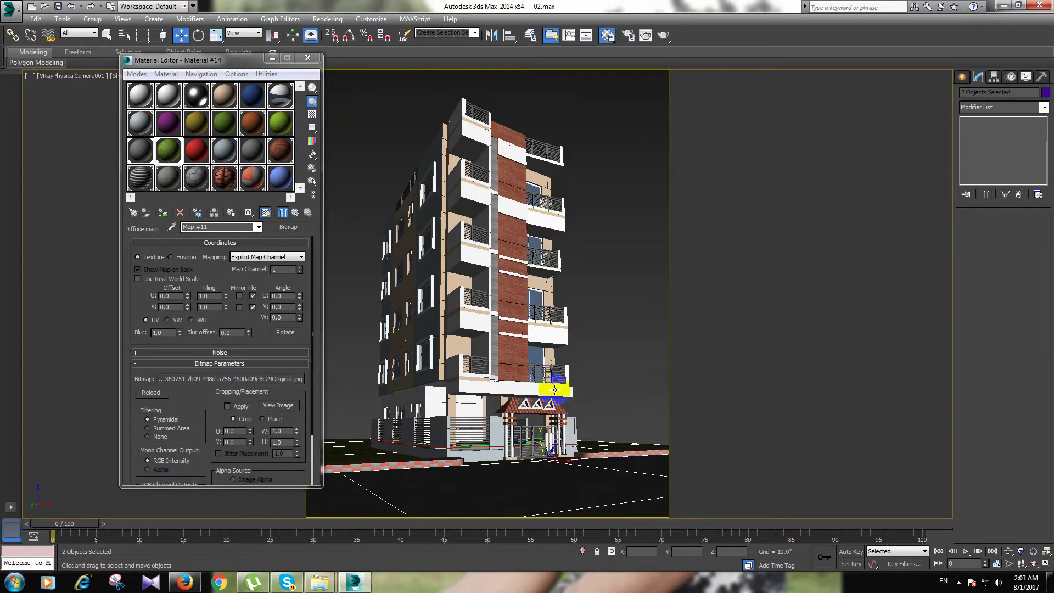
click(732, 369)
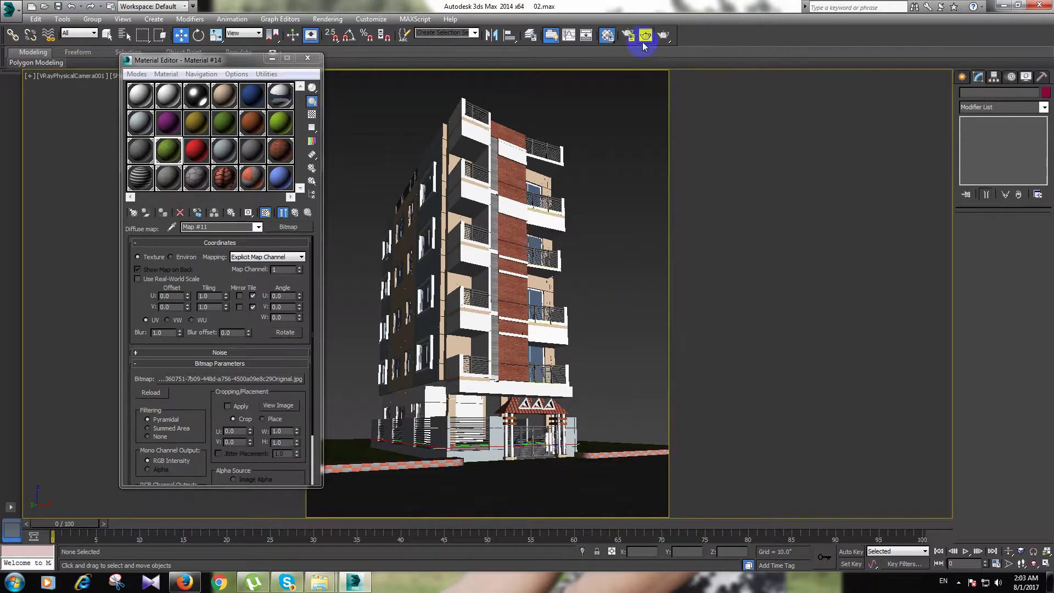
Step: Render the camera view with V-Ray and close the finished render window
click(646, 35)
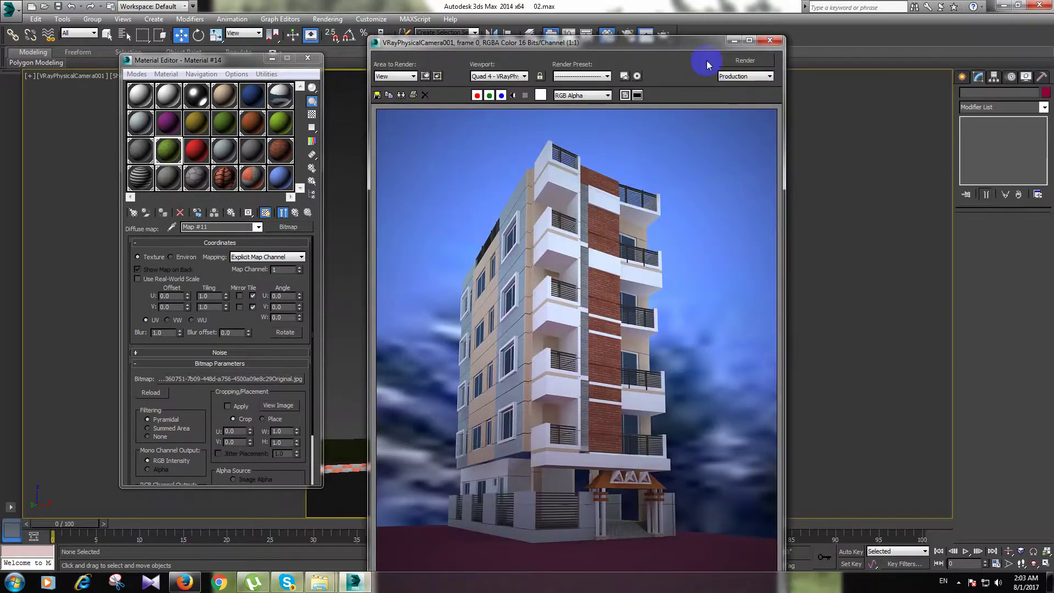
click(747, 61)
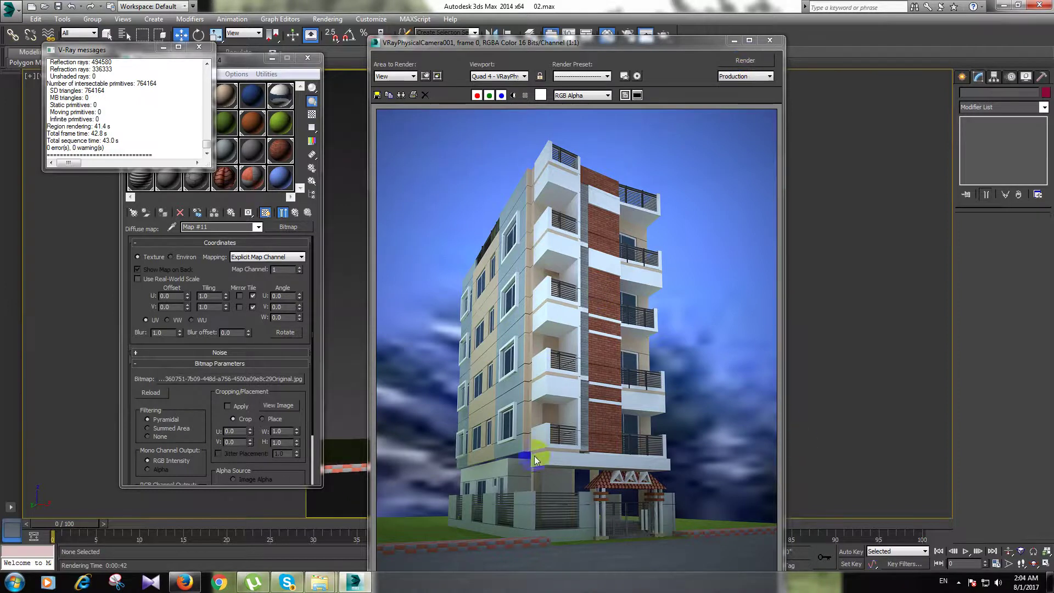
click(770, 40)
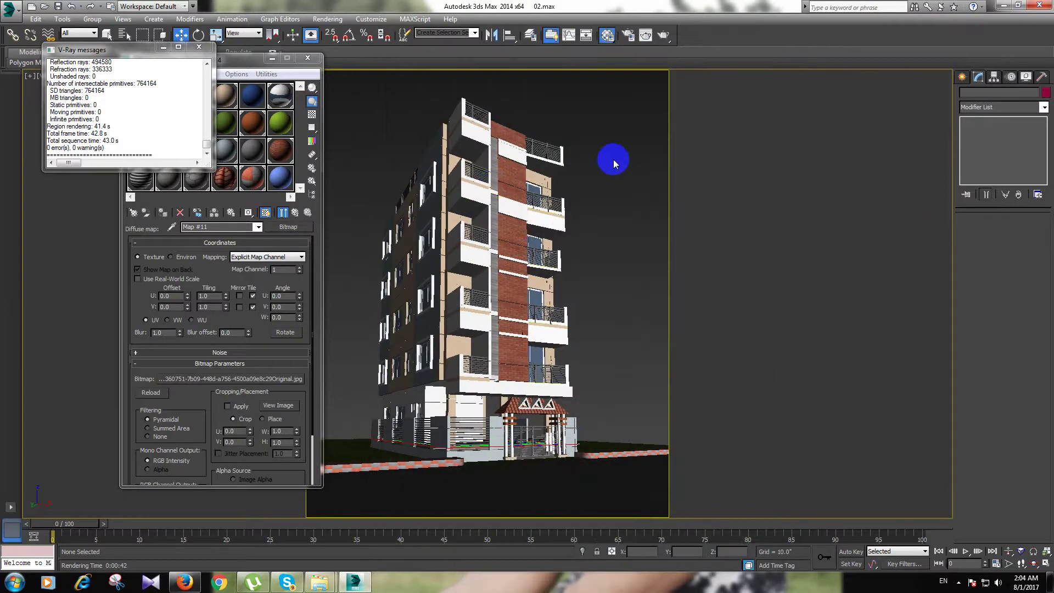
Step: In the Top view, find Light017 and move it away from the plants
key(t)
scroll(485, 225, down, 2)
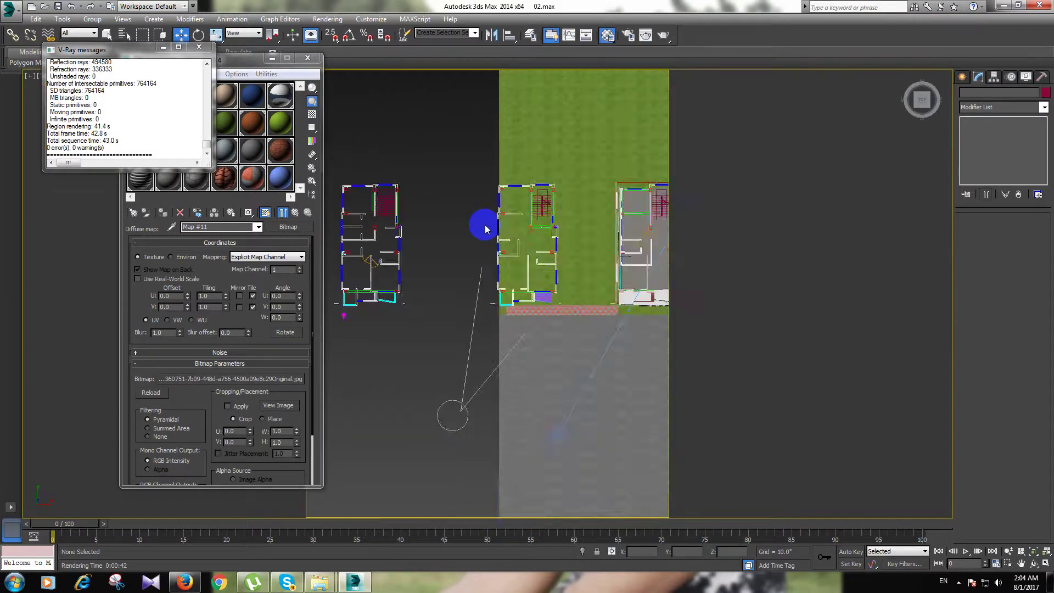
scroll(485, 225, down, 2)
middle_drag(489, 226, 436, 228)
scroll(450, 228, down, 4)
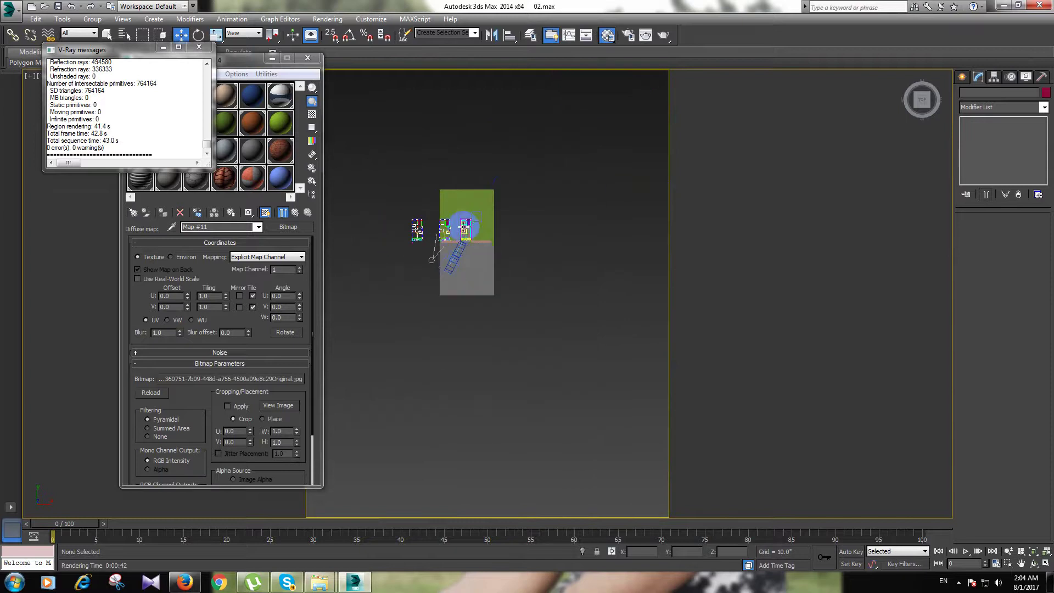
middle_drag(524, 227, 471, 226)
scroll(470, 226, down, 3)
mouse_move(567, 242)
alt+middle_down()
mouse_move(553, 223)
mouse_move(499, 218)
alt+middle_up()
mouse_move(441, 215)
mouse_down()
mouse_move(602, 190)
mouse_move(449, 240)
mouse_move(409, 266)
mouse_move(544, 249)
mouse_move(574, 260)
mouse_move(582, 247)
mouse_move(442, 237)
mouse_up()
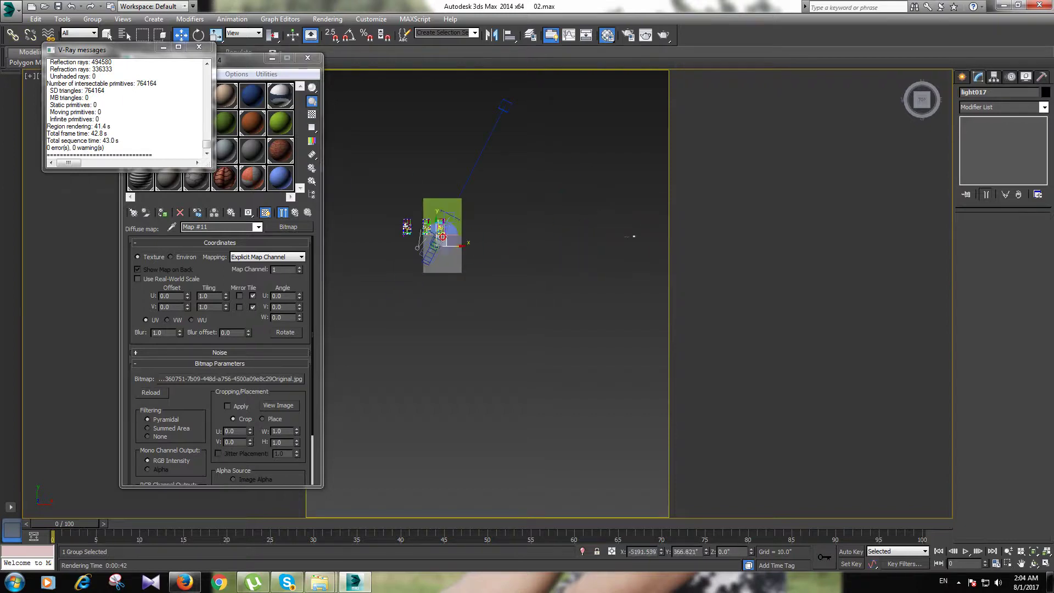
Step: Move the light onto the house corner, along the facade, and down under the balcony
scroll(442, 231, up, 7)
scroll(424, 291, up, 3)
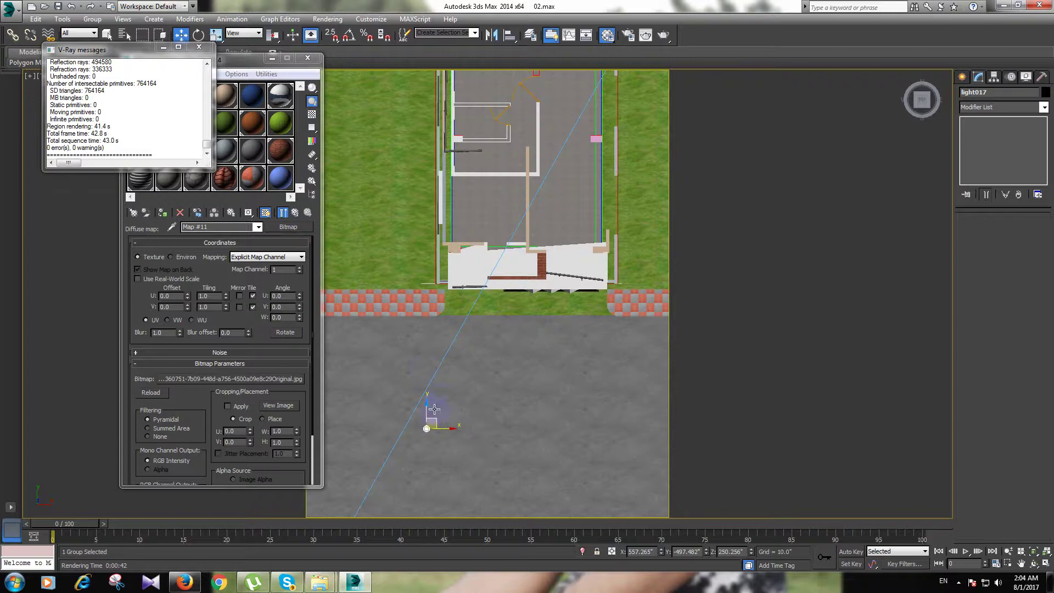
mouse_move(427, 410)
mouse_down()
mouse_move(439, 255)
mouse_move(466, 254)
mouse_move(447, 277)
mouse_move(490, 273)
mouse_up()
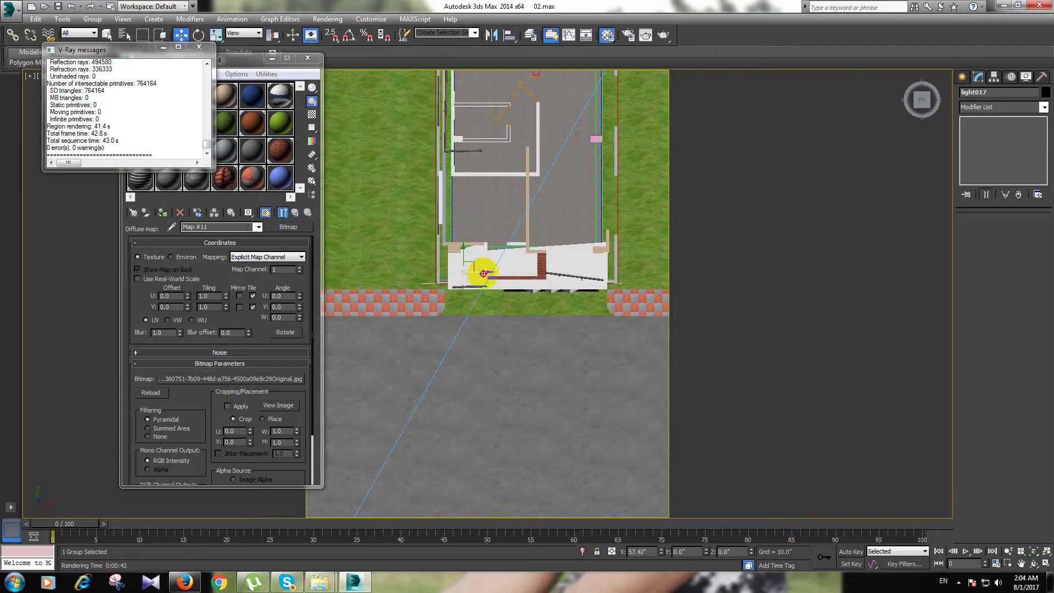
mouse_move(478, 305)
alt+middle_down()
mouse_move(490, 272)
mouse_move(448, 392)
alt+middle_up()
scroll(448, 393, up, 3)
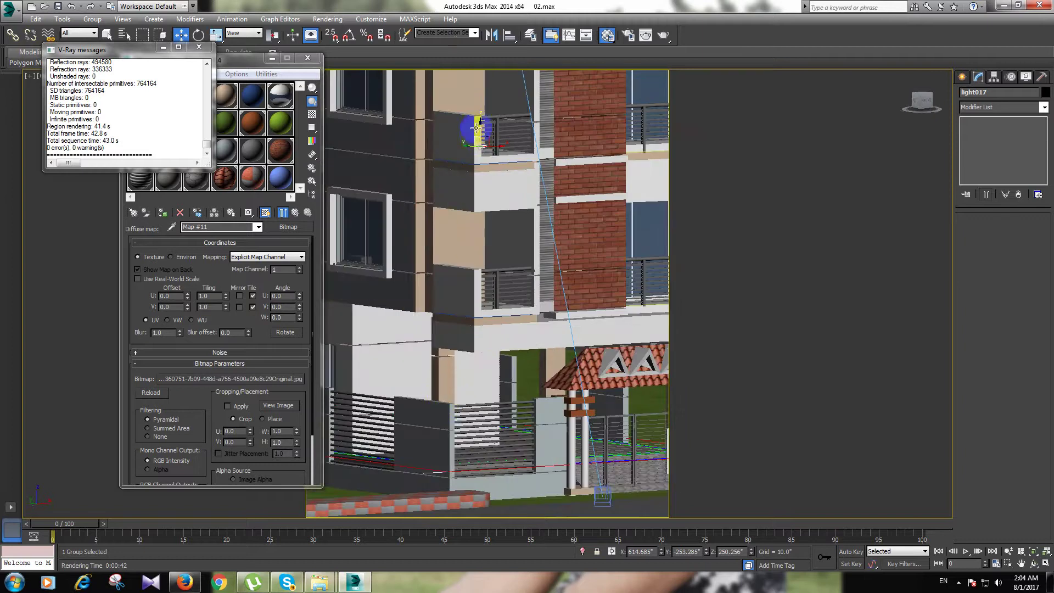
drag(479, 126, 492, 190)
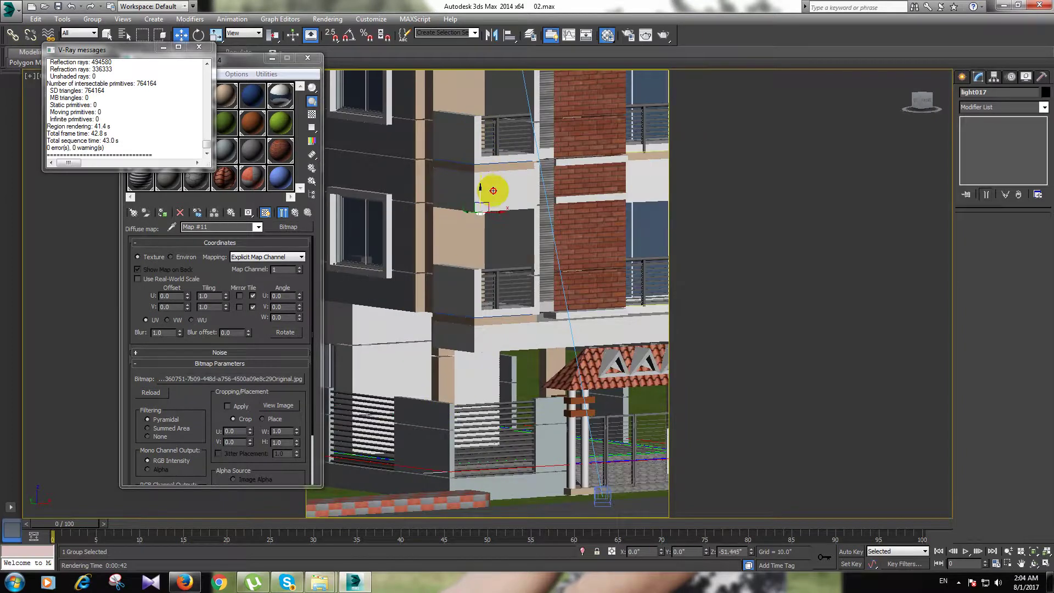
Step: Raise the light up under the balcony slab and nudge it toward the front edge
scroll(490, 191, down, 10)
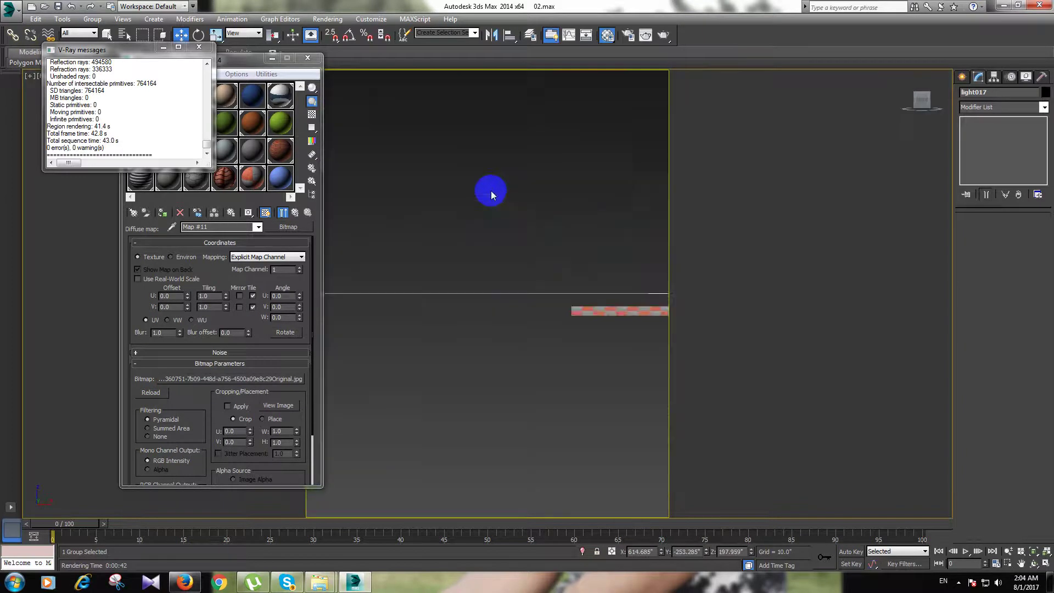
scroll(501, 207, down, 5)
scroll(563, 221, up, 5)
scroll(548, 209, up, 5)
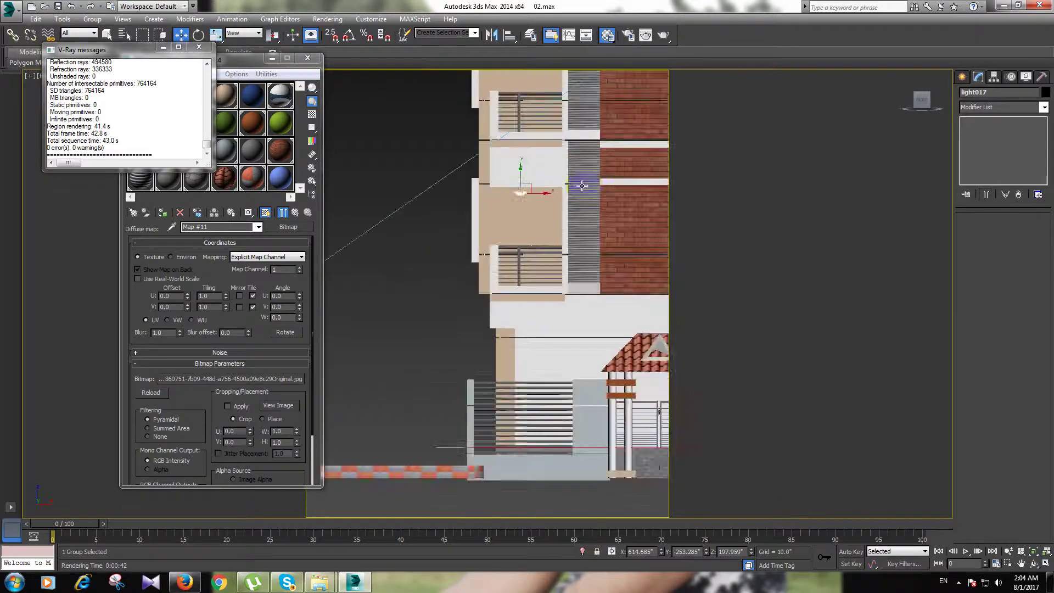
scroll(499, 183, up, 3)
scroll(484, 178, up, 3)
drag(488, 178, 487, 170)
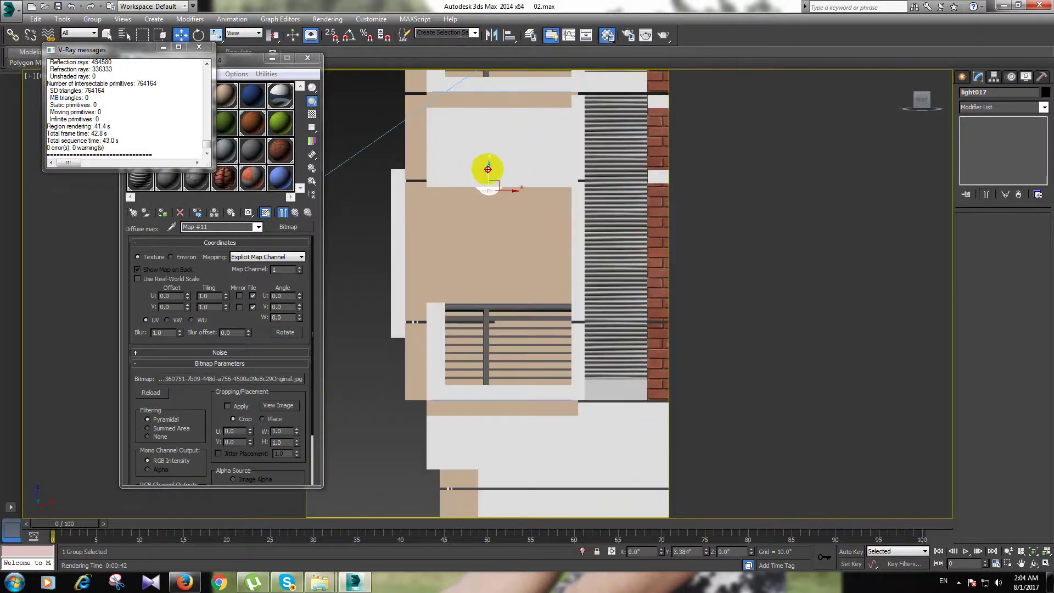
mouse_move(378, 342)
alt+middle_down()
mouse_move(405, 325)
mouse_move(412, 334)
alt+middle_up()
mouse_move(504, 183)
alt+middle_down()
mouse_move(518, 157)
mouse_move(536, 158)
alt+middle_up()
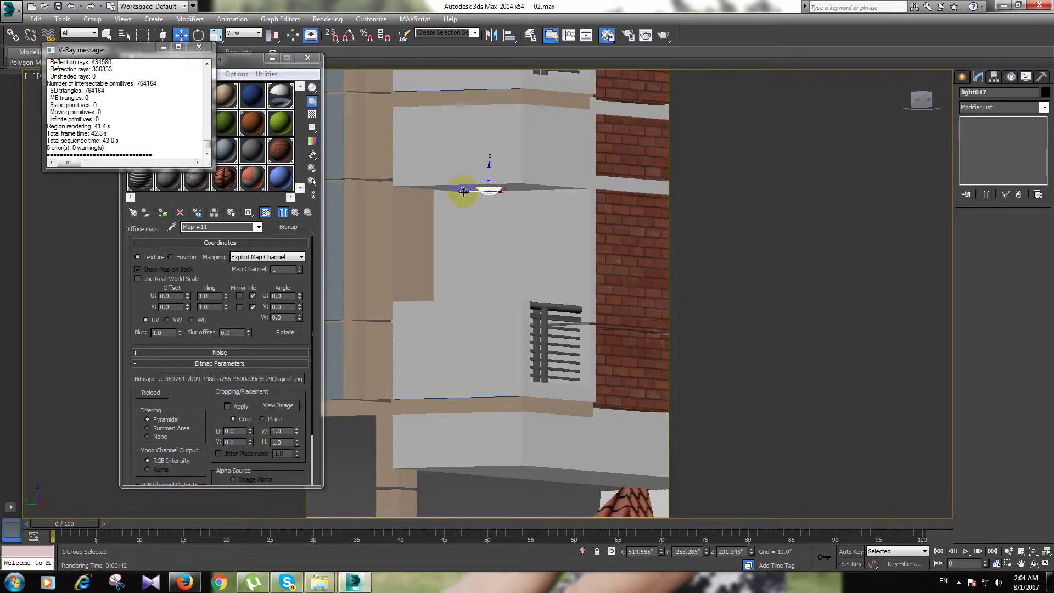
drag(463, 191, 475, 191)
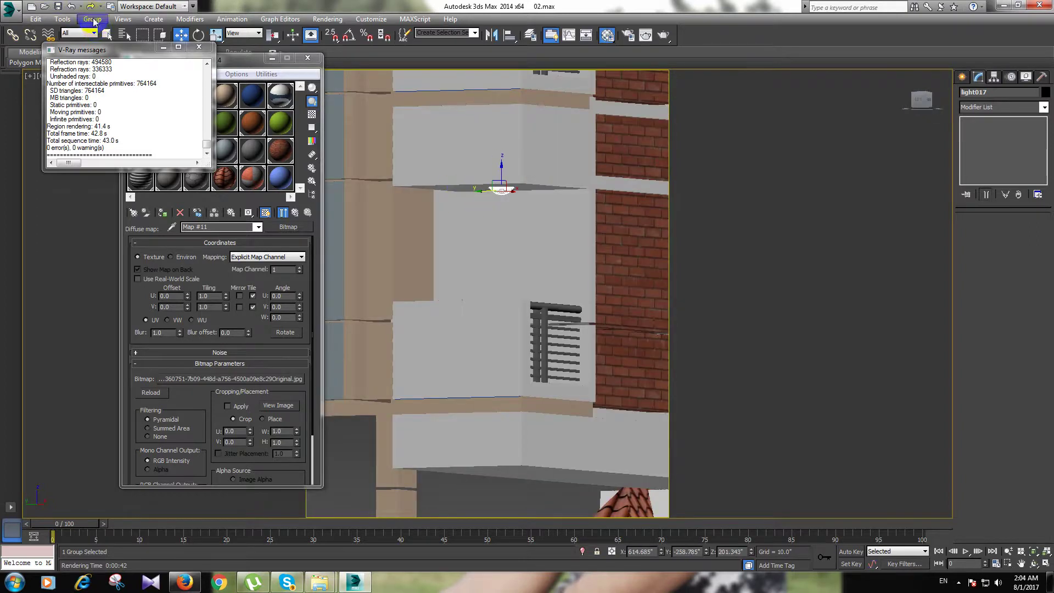
click(62, 18)
Step: Array the light into 4 copies spaced 120 units apart in Z
click(74, 215)
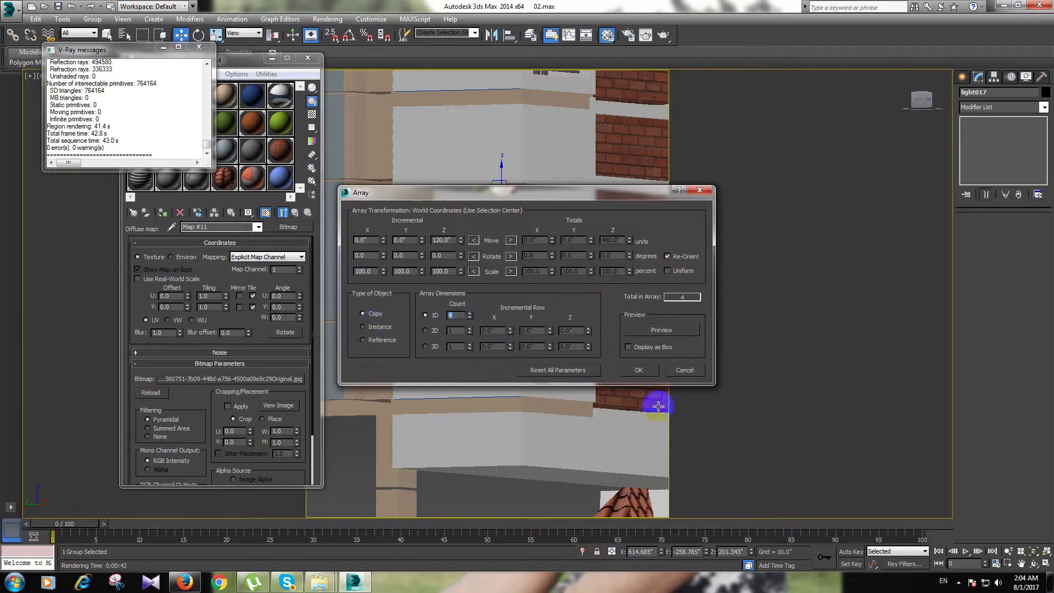
click(638, 370)
scroll(535, 308, up, 2)
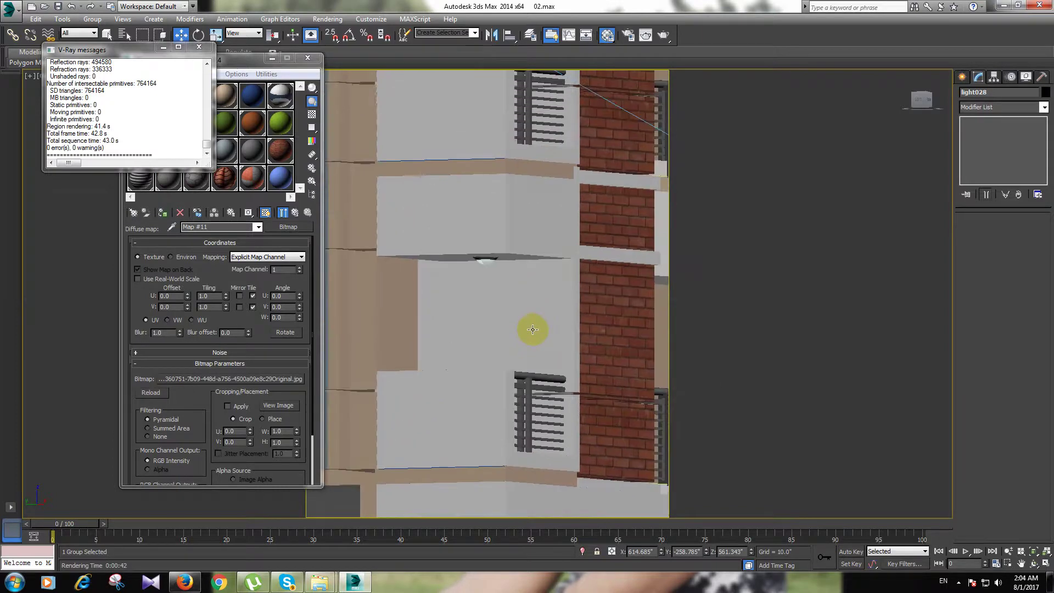
Step: View the building through VRayPhysicalCamera001
key(c)
click(512, 218)
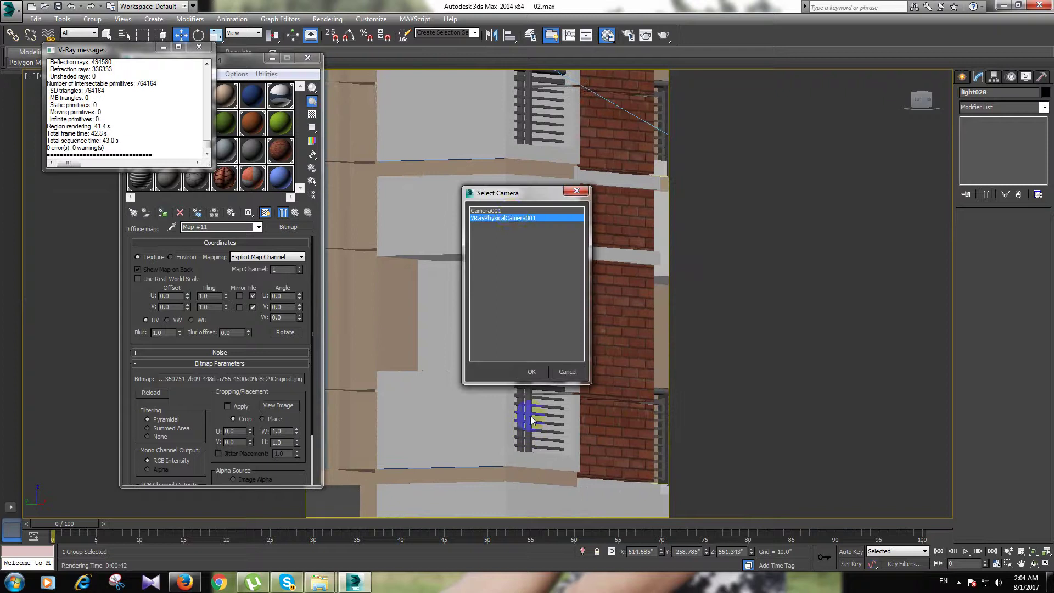
click(530, 374)
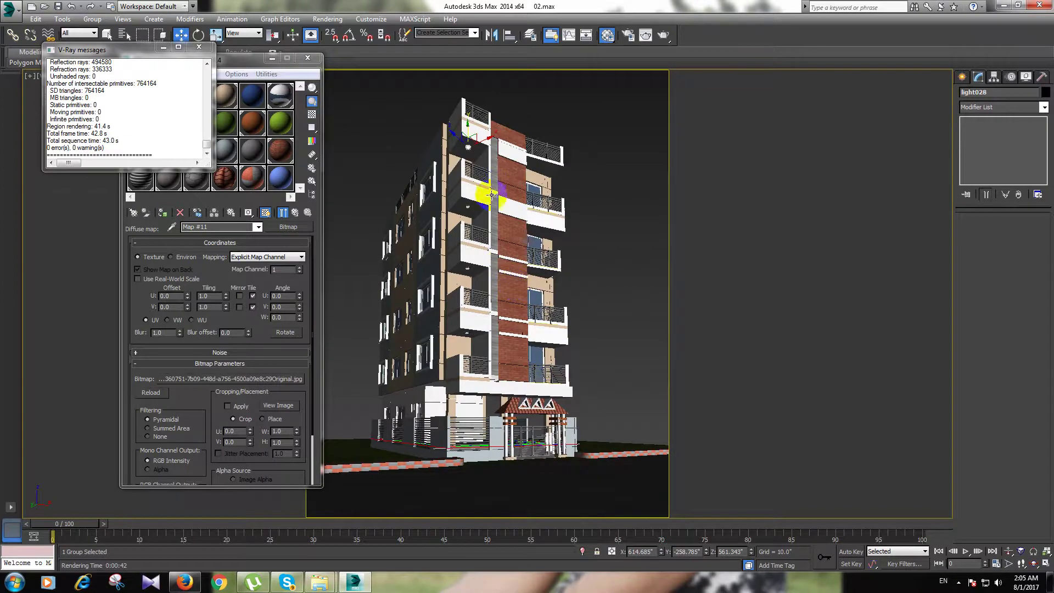
Step: Clone the light as light029 and place it under the top right-hand balcony
drag(485, 150, 554, 192)
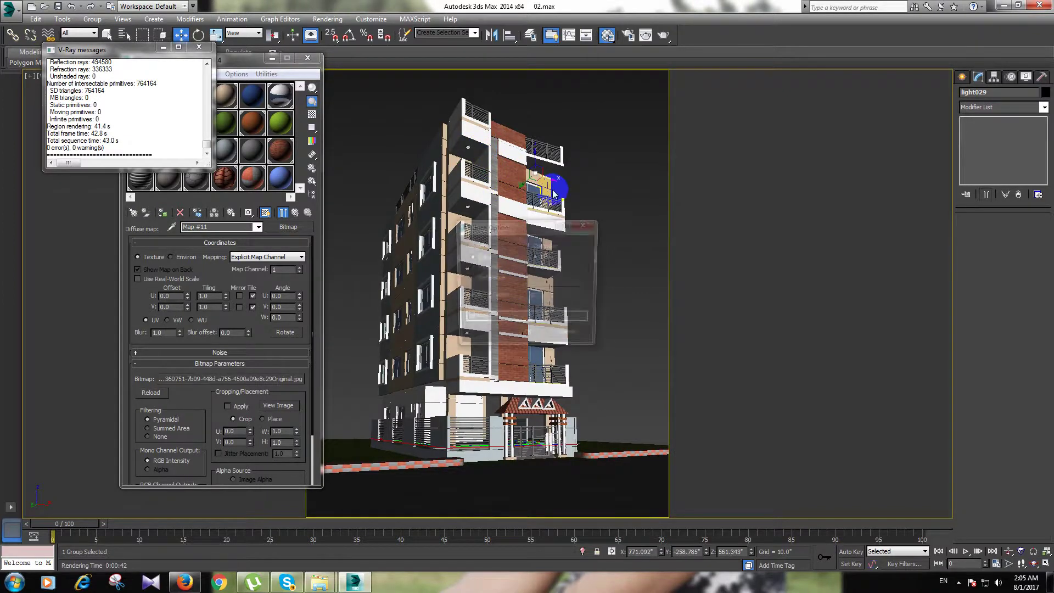
click(531, 336)
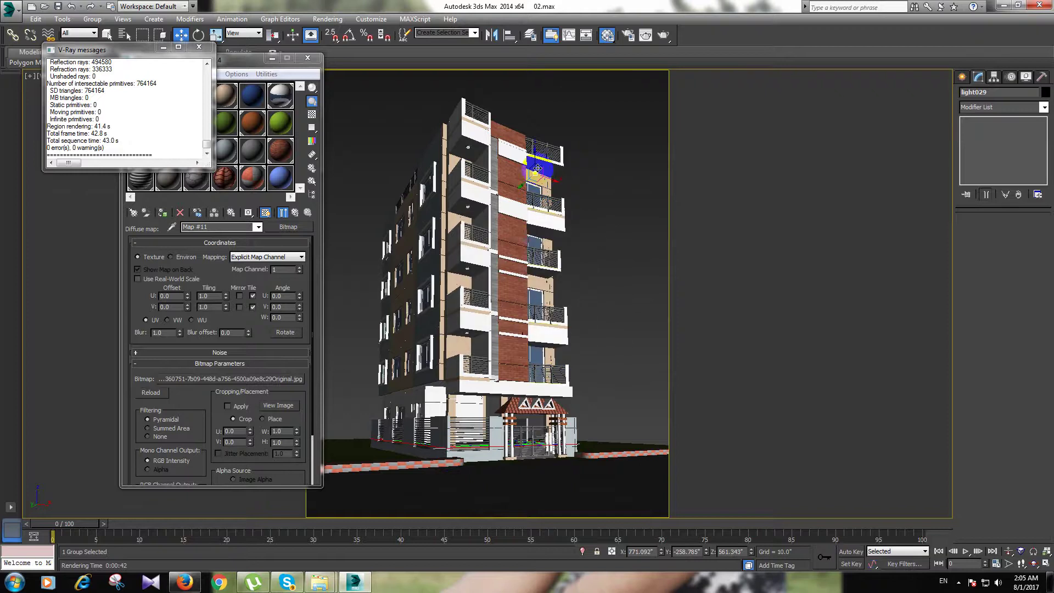
drag(538, 163, 533, 145)
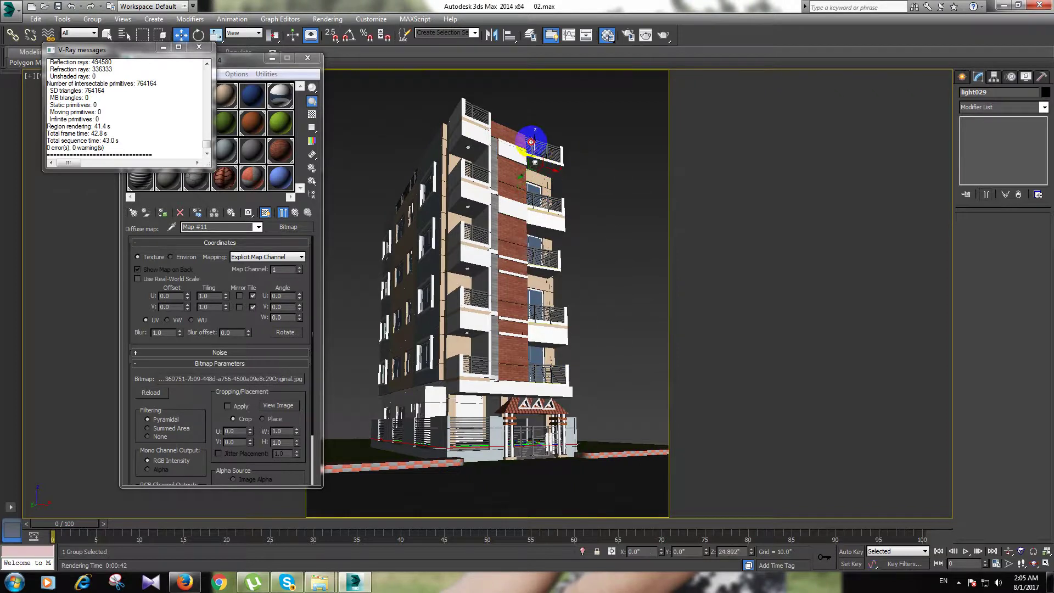
mouse_move(528, 140)
mouse_down()
mouse_move(541, 181)
mouse_move(559, 174)
mouse_up()
alt+middle_drag(556, 187, 541, 170)
scroll(542, 172, up, 5)
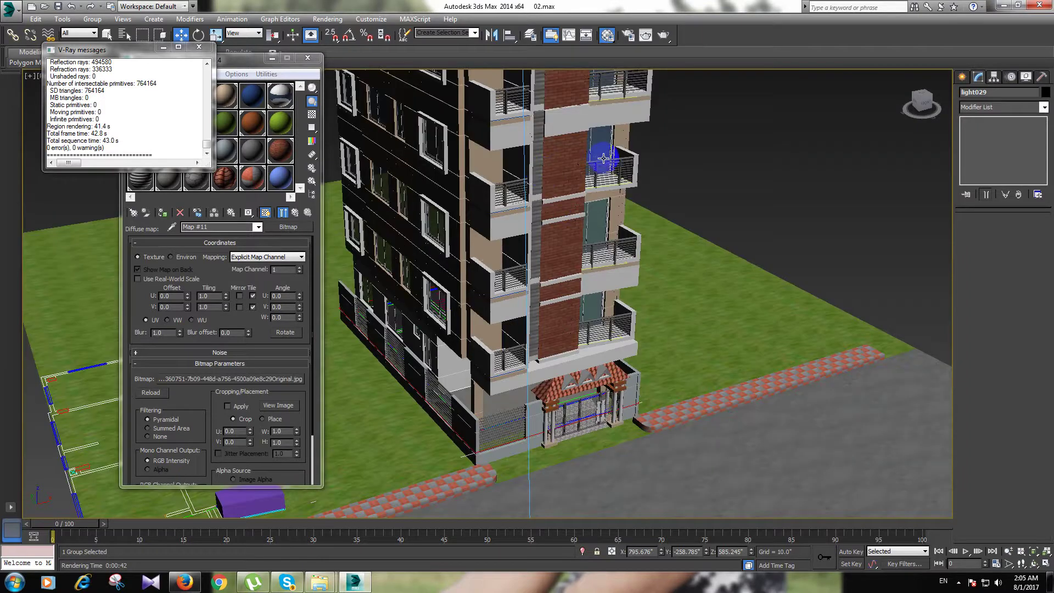
mouse_move(602, 160)
middle_down()
mouse_move(584, 266)
mouse_move(574, 250)
mouse_move(577, 258)
middle_up()
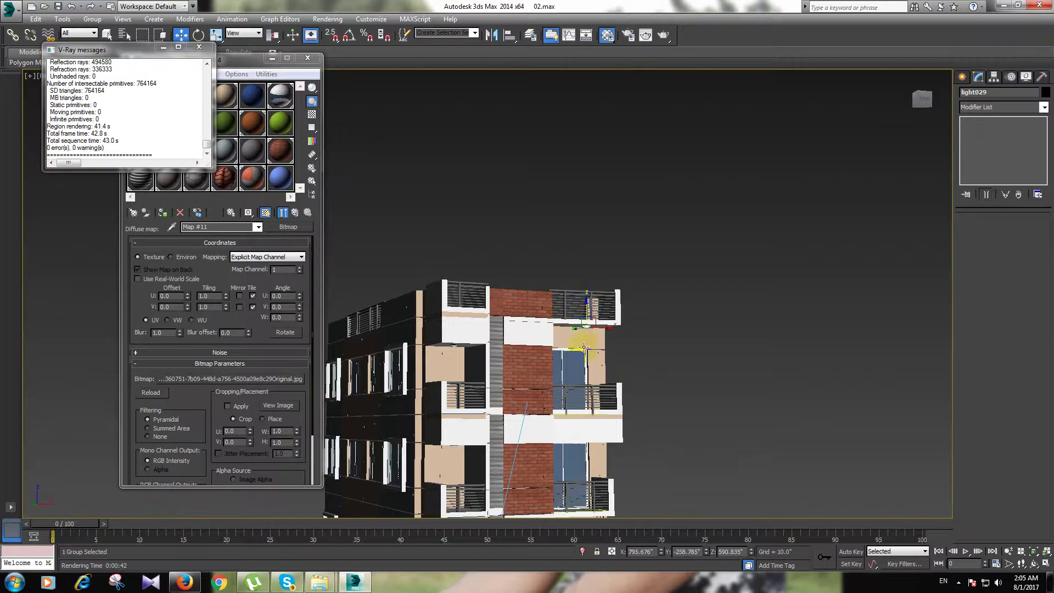
Step: Clone the light as light030 and offset it 240 units in Z with Move Transform Type-In
mouse_move(584, 306)
middle_down()
mouse_move(576, 336)
mouse_move(583, 328)
middle_up()
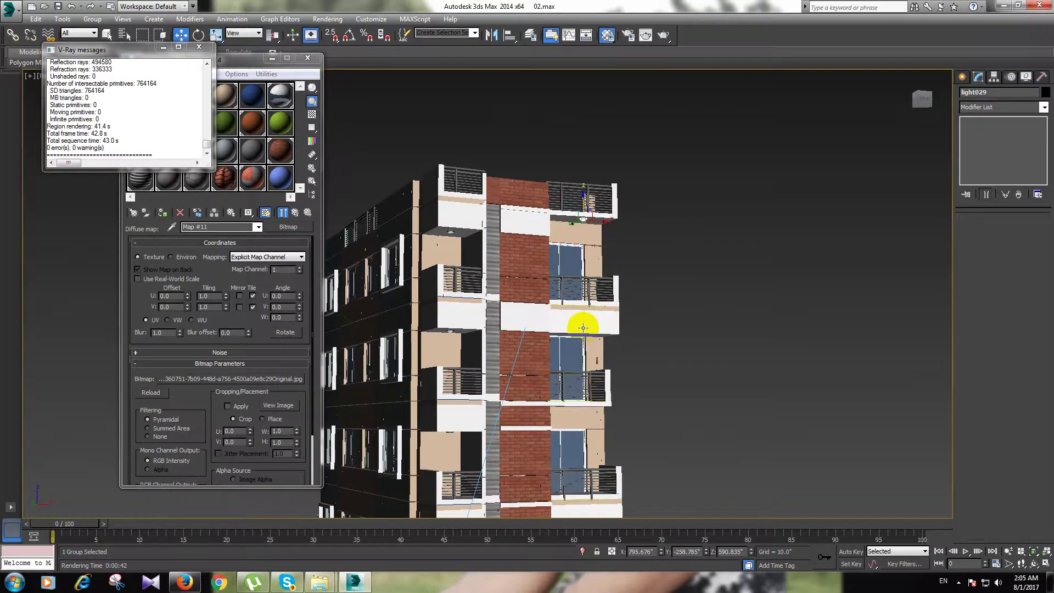
shift+drag(583, 327, 583, 330)
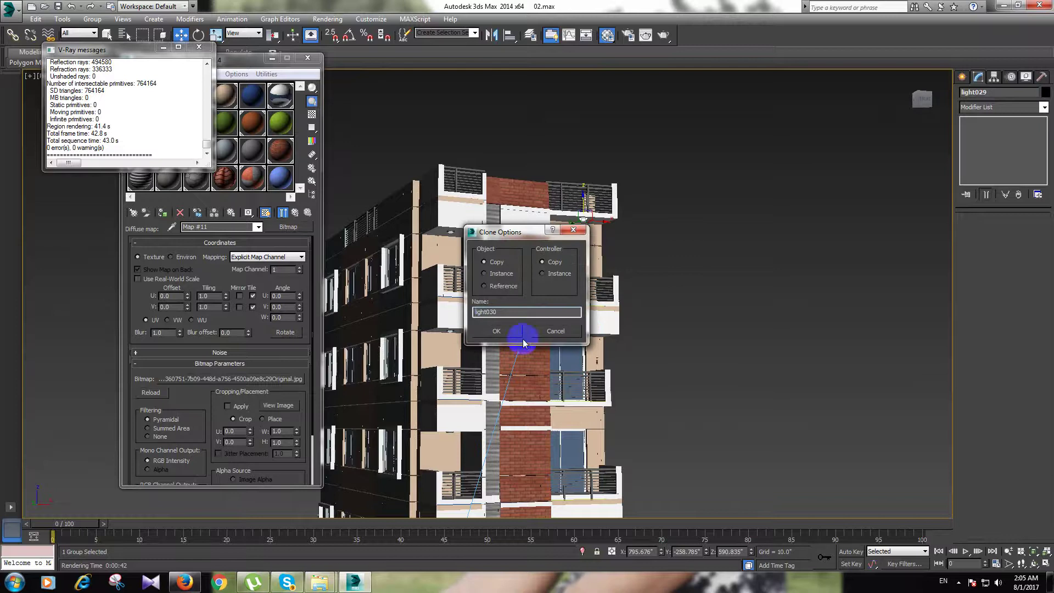
click(498, 331)
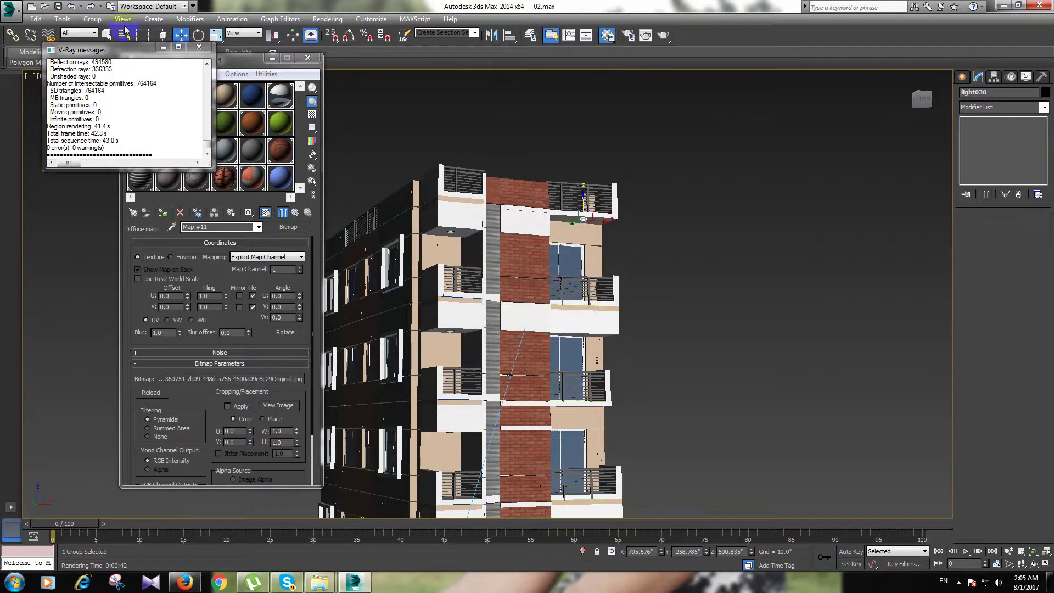
right_click(181, 34)
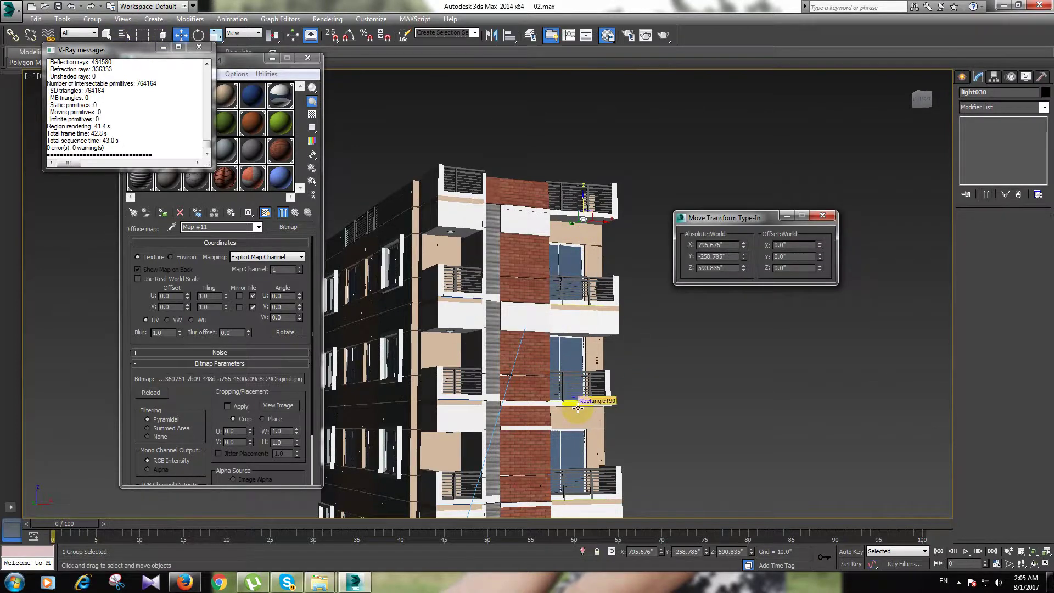
middle_drag(566, 261, 590, 165)
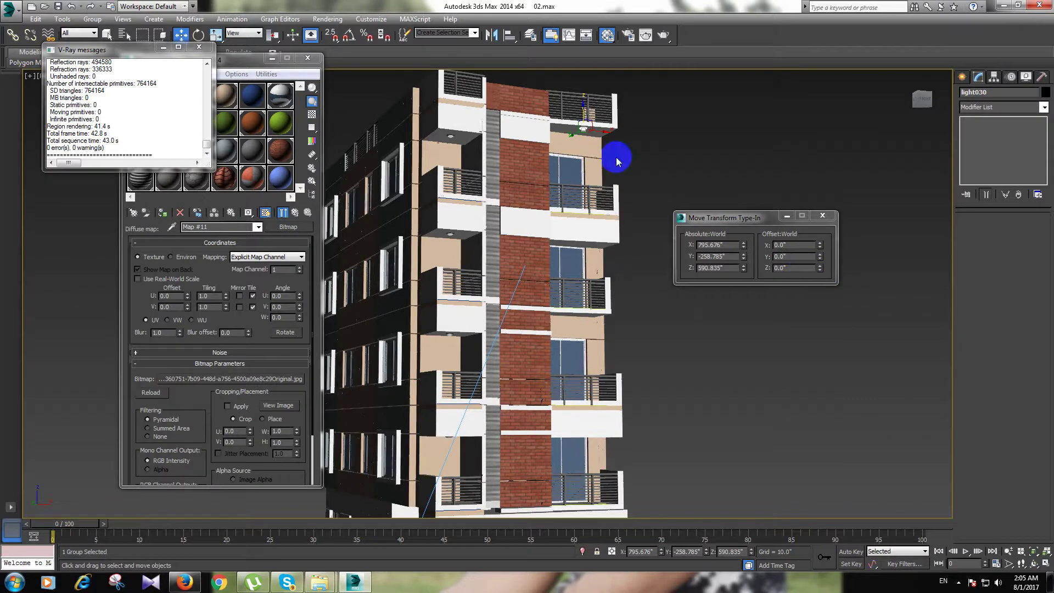
click(791, 268)
text(-)
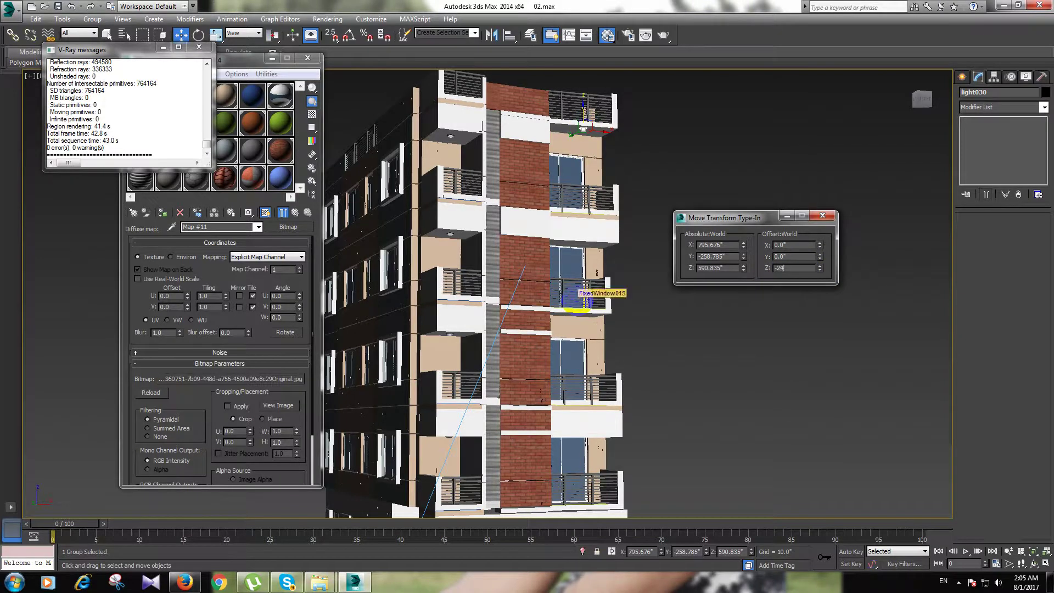
text(240)
key(Return)
Step: Copy light030 one floor up as light031 at Z 443.133
click(689, 193)
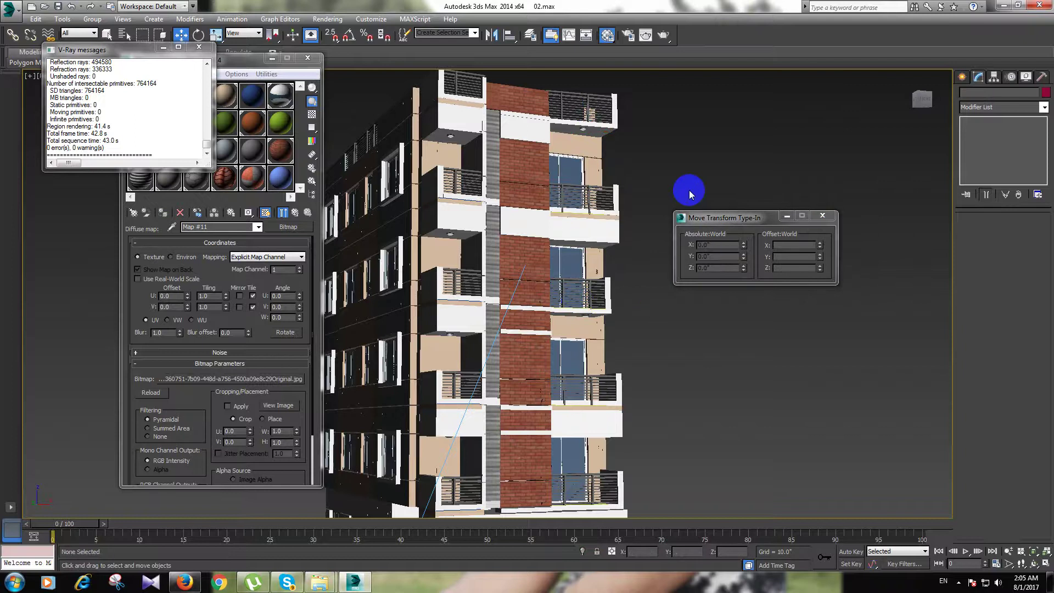
click(581, 314)
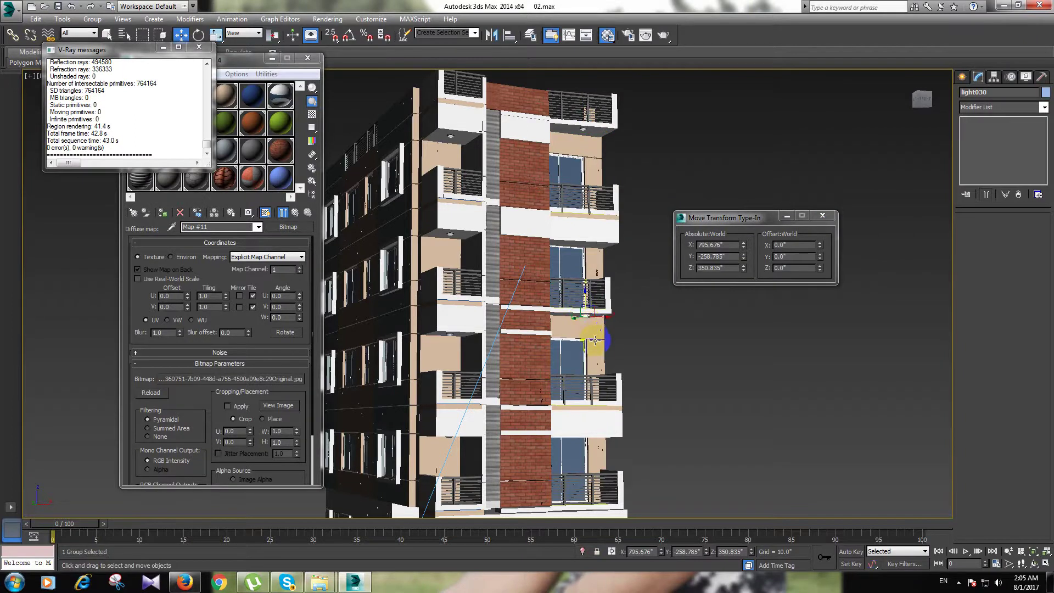
middle_drag(594, 341, 591, 317)
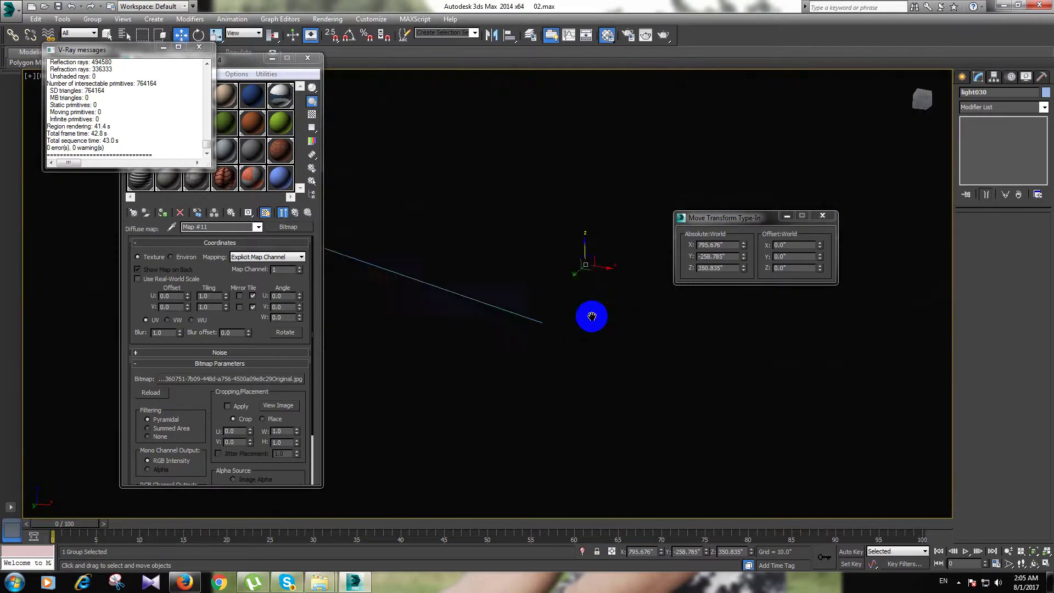
scroll(596, 321, down, 2)
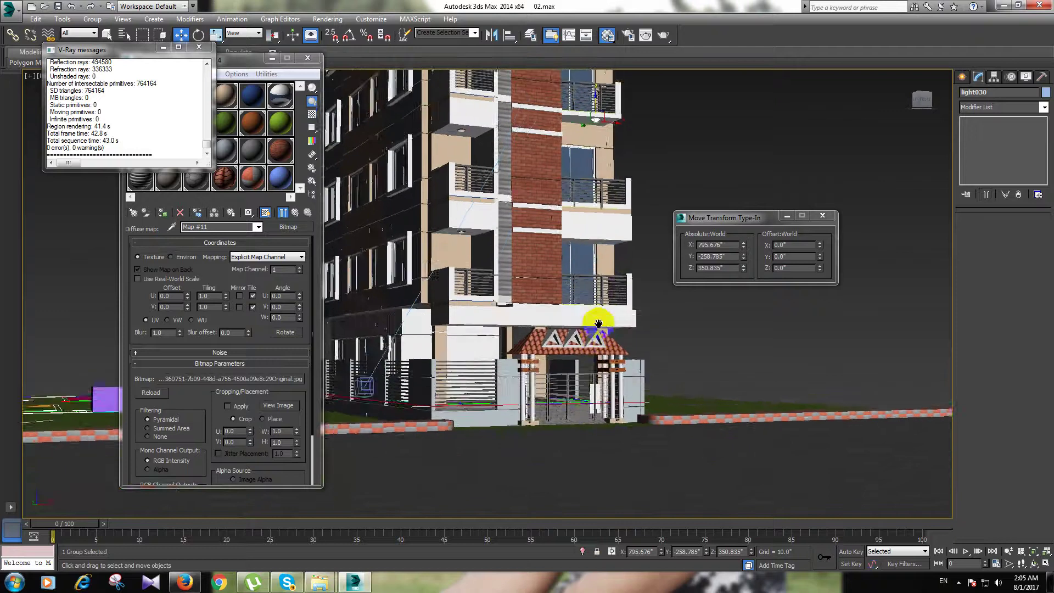
middle_drag(598, 324, 592, 244)
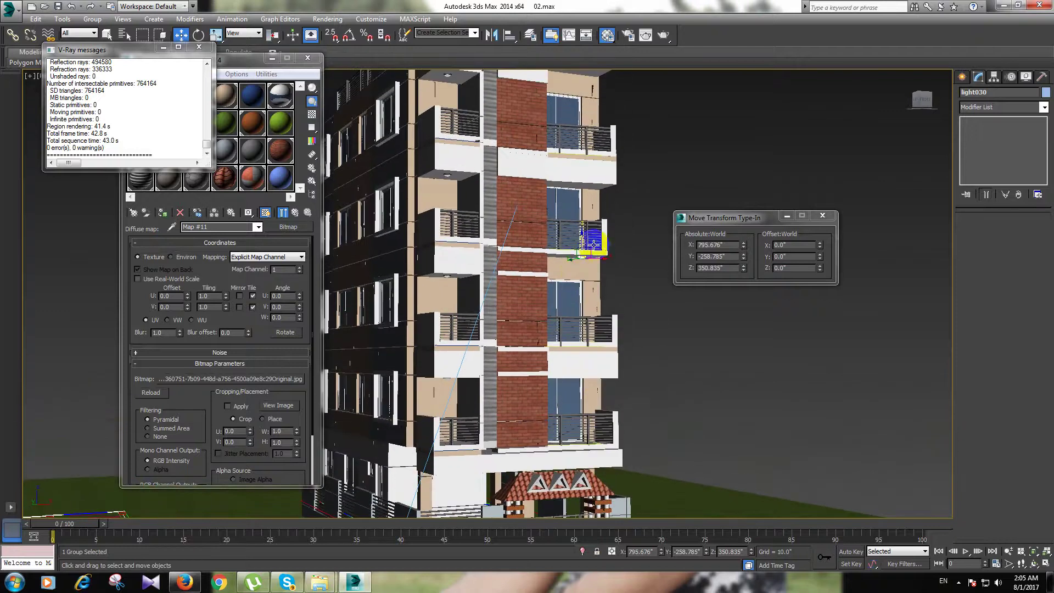
shift+drag(582, 239, 585, 164)
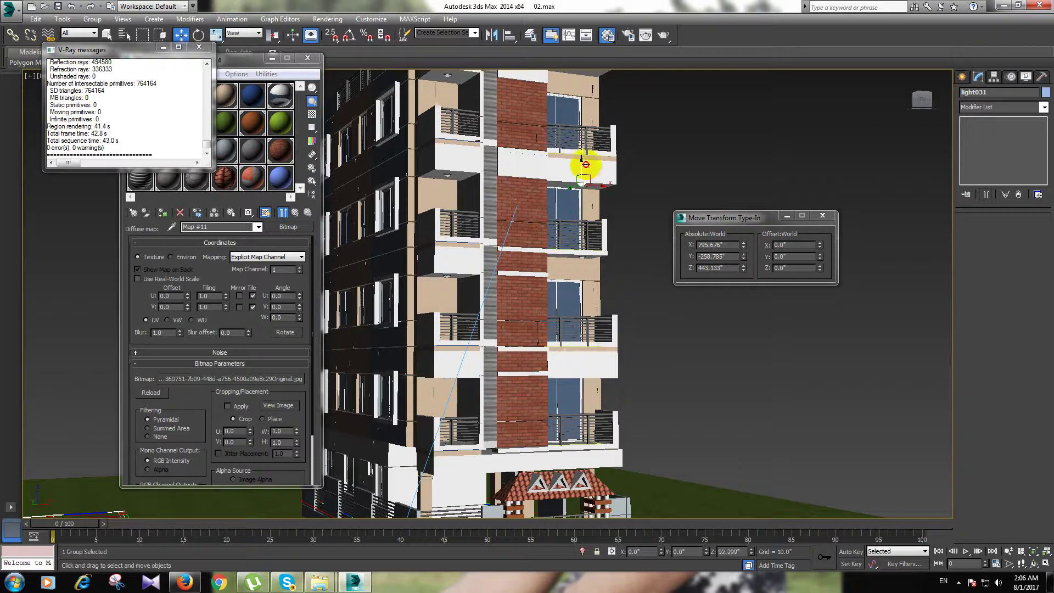
click(531, 331)
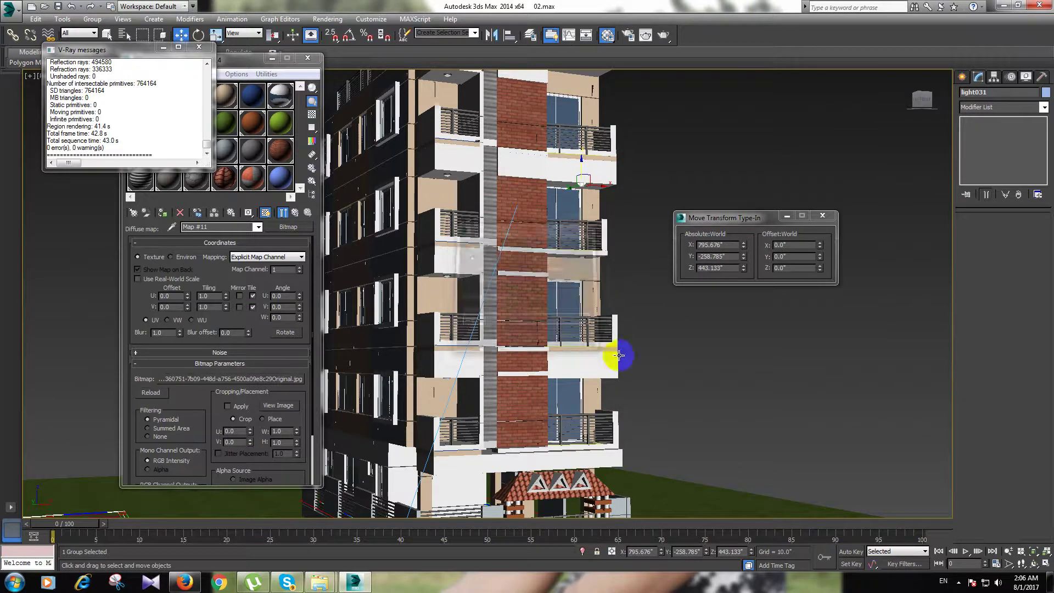
Step: Clone the light again as light032 with a negative Z offset, then deselect
key(ctrl+v)
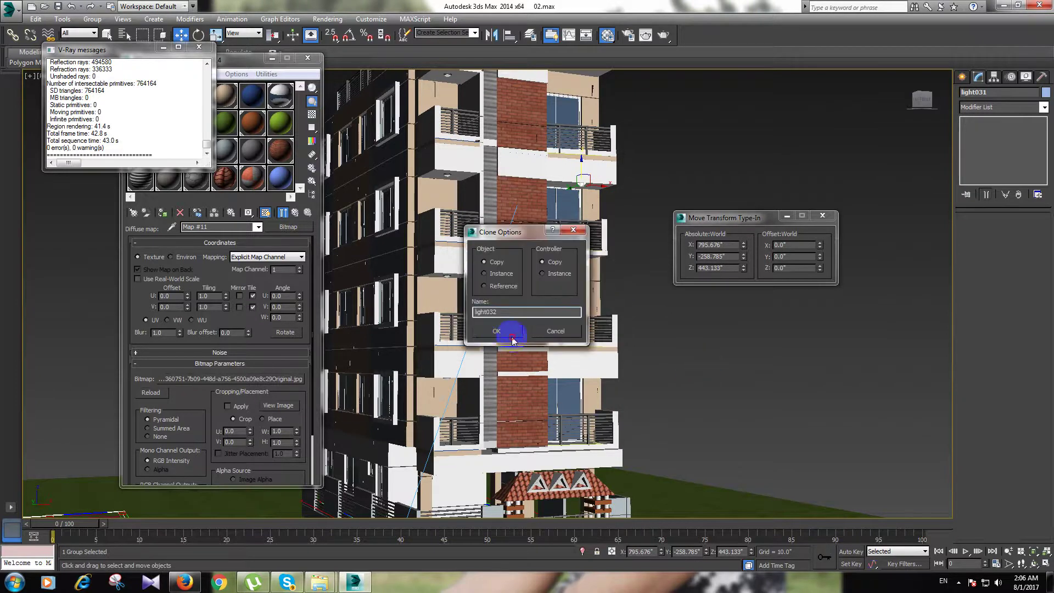
click(510, 330)
click(802, 272)
text(-240)
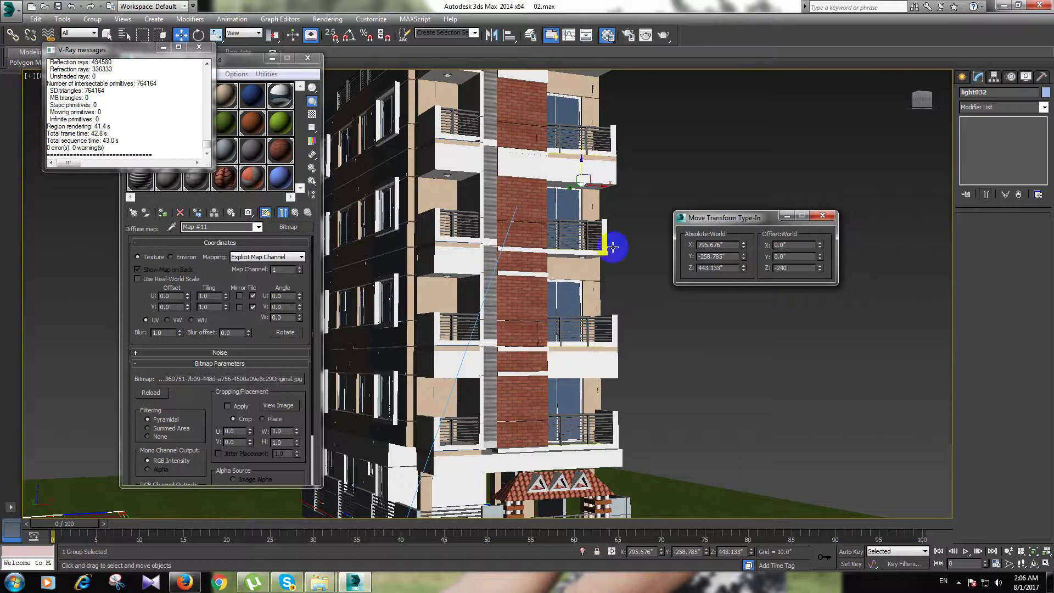
click(658, 181)
click(600, 357)
mouse_move(600, 357)
alt+middle_down()
mouse_move(600, 340)
mouse_move(547, 346)
alt+middle_up()
Step: Nudge the upper and middle balcony lights' Z so they sit snugly under their slabs
scroll(549, 344, up, 5)
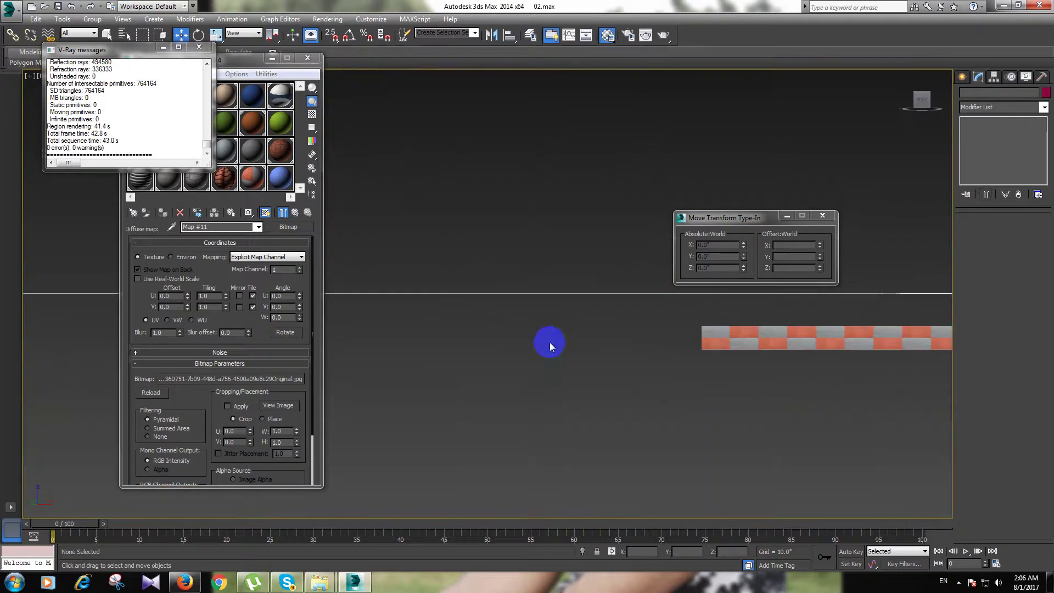
scroll(376, 343, down, 5)
scroll(378, 344, down, 5)
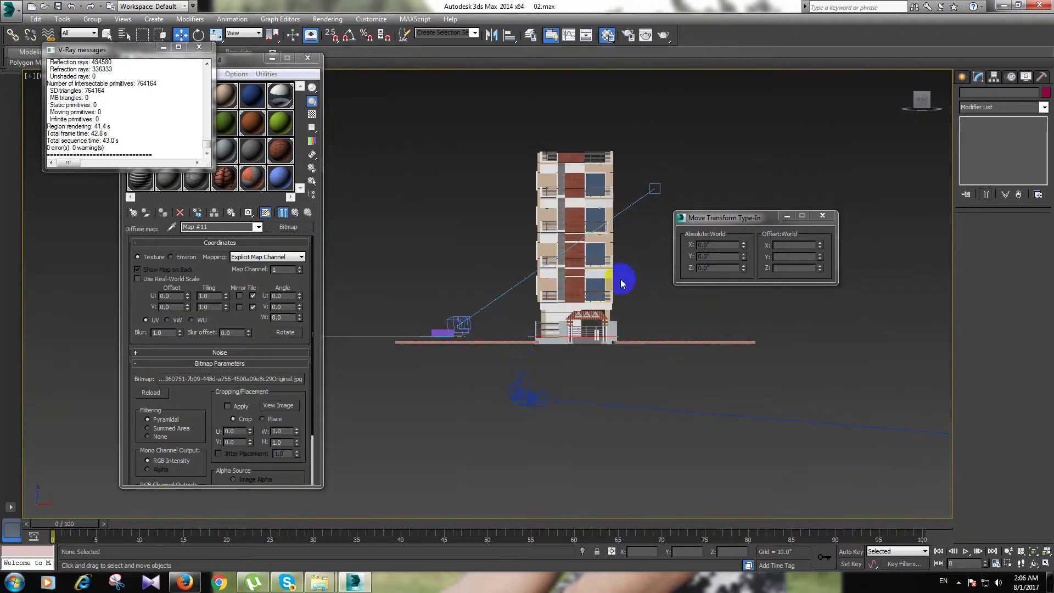
scroll(580, 225, up, 3)
scroll(580, 222, up, 3)
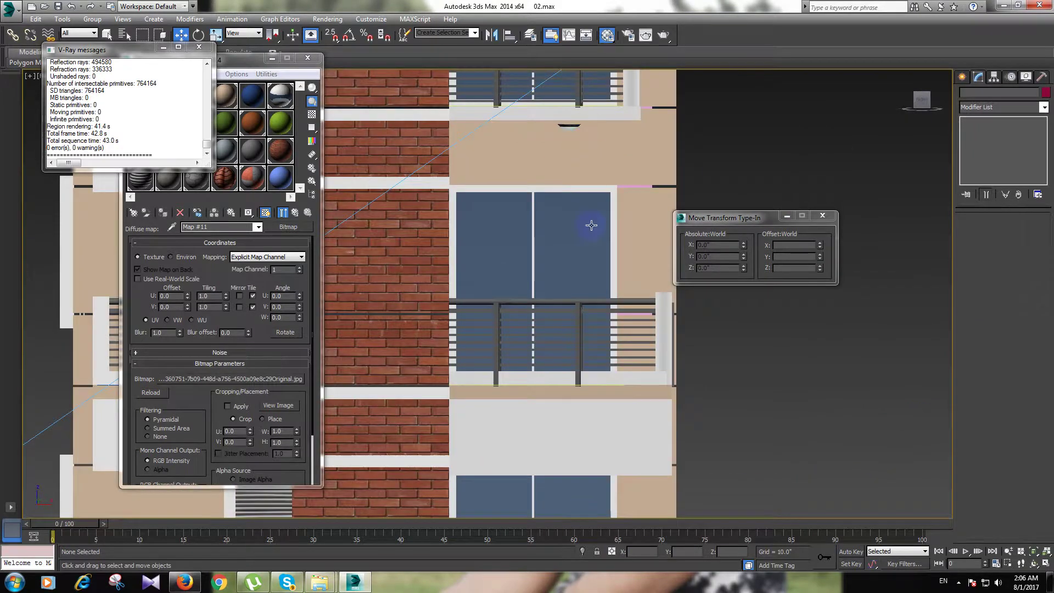
click(591, 267)
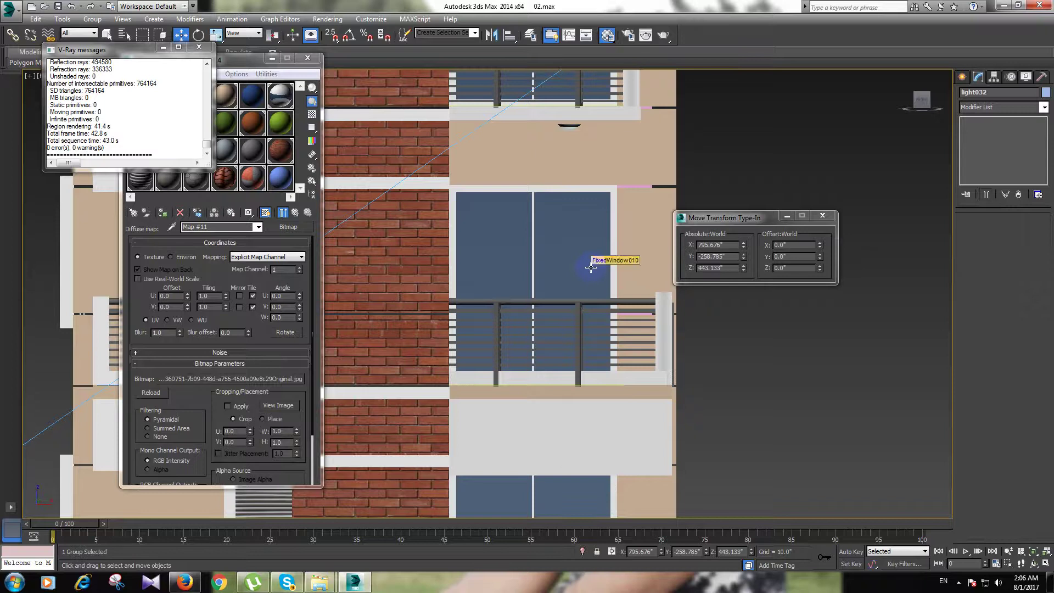
middle_drag(591, 267, 590, 458)
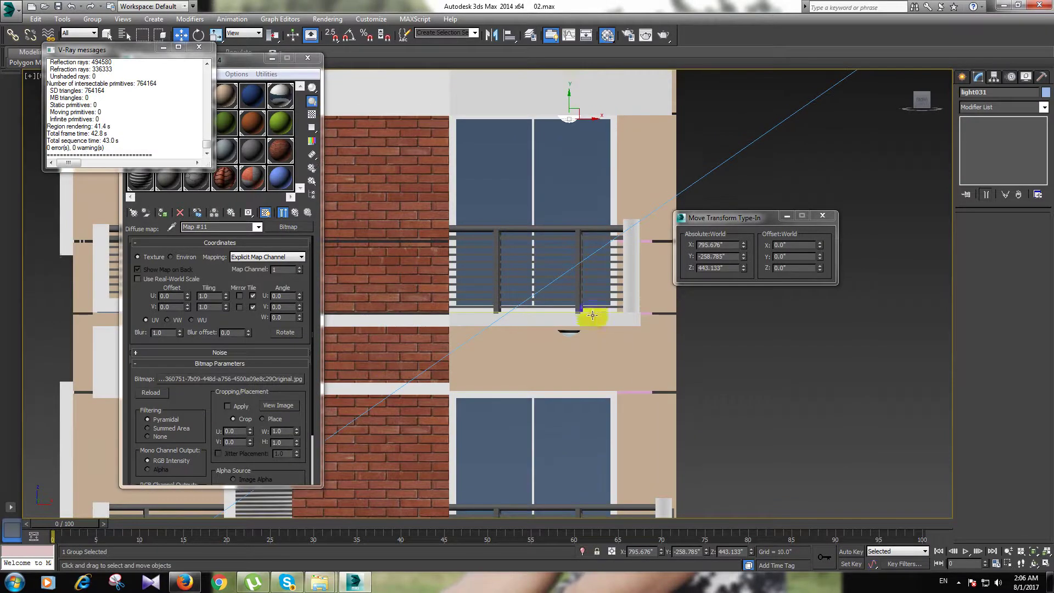
click(567, 89)
drag(569, 95, 566, 98)
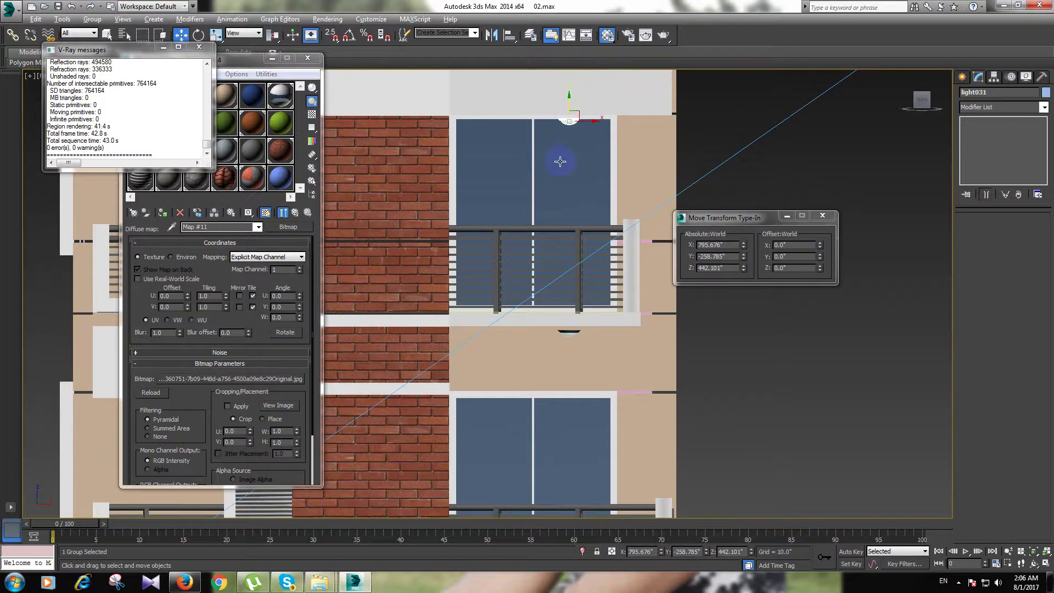
alt+middle_drag(559, 160, 594, 157)
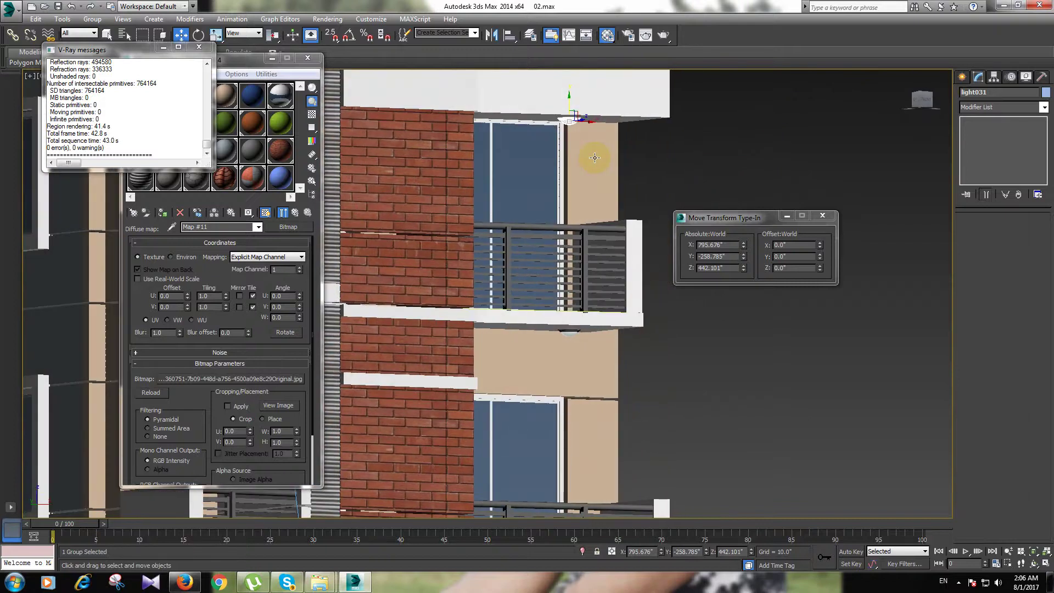
click(564, 331)
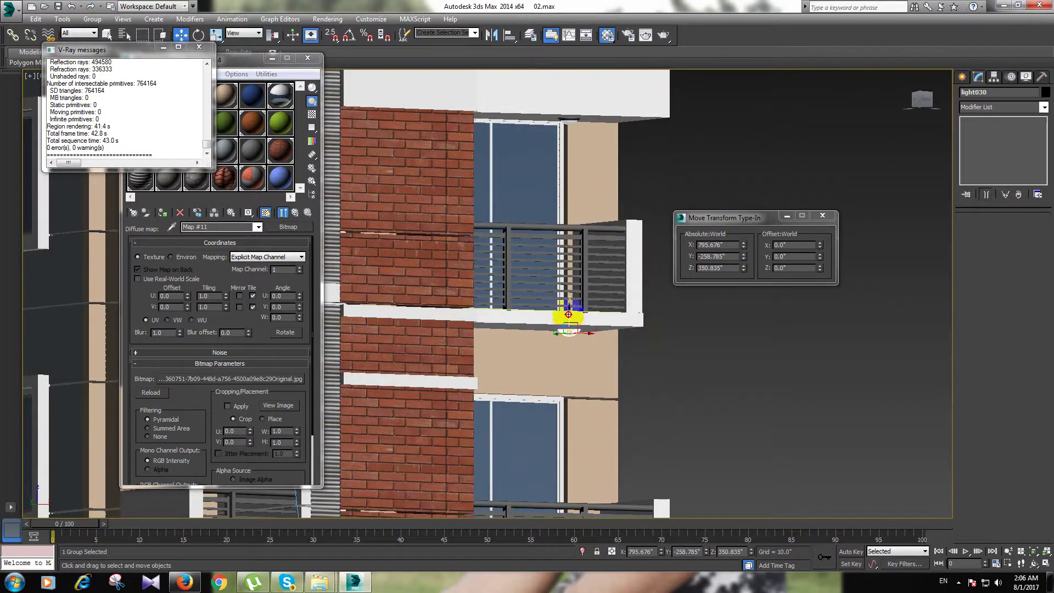
drag(568, 314, 568, 312)
Step: Copy the upper light down to three lower balconies, reaching light034 at Z 91.84
click(561, 127)
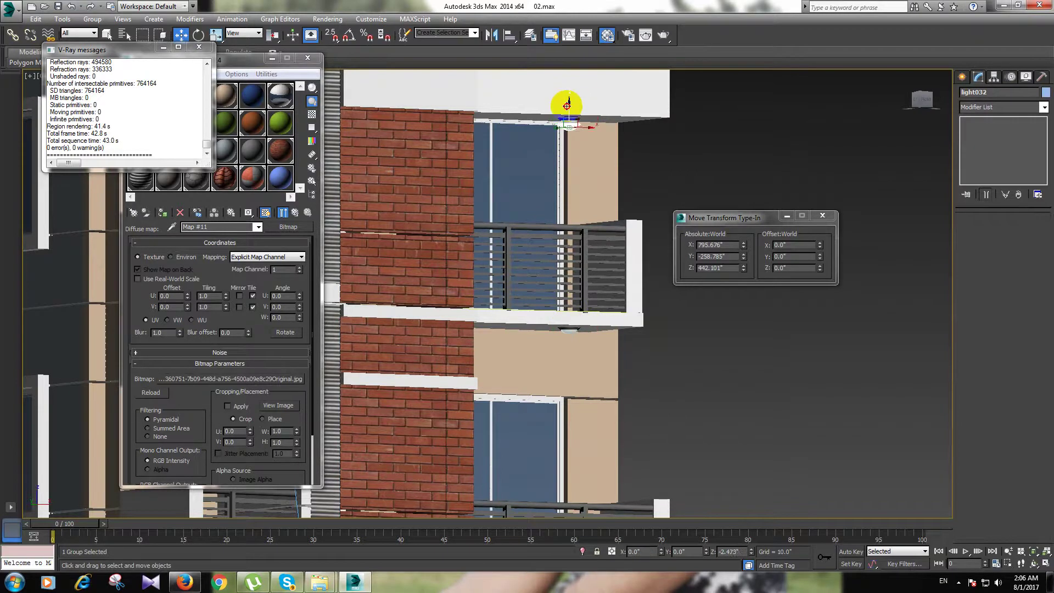
shift+drag(567, 100, 565, 494)
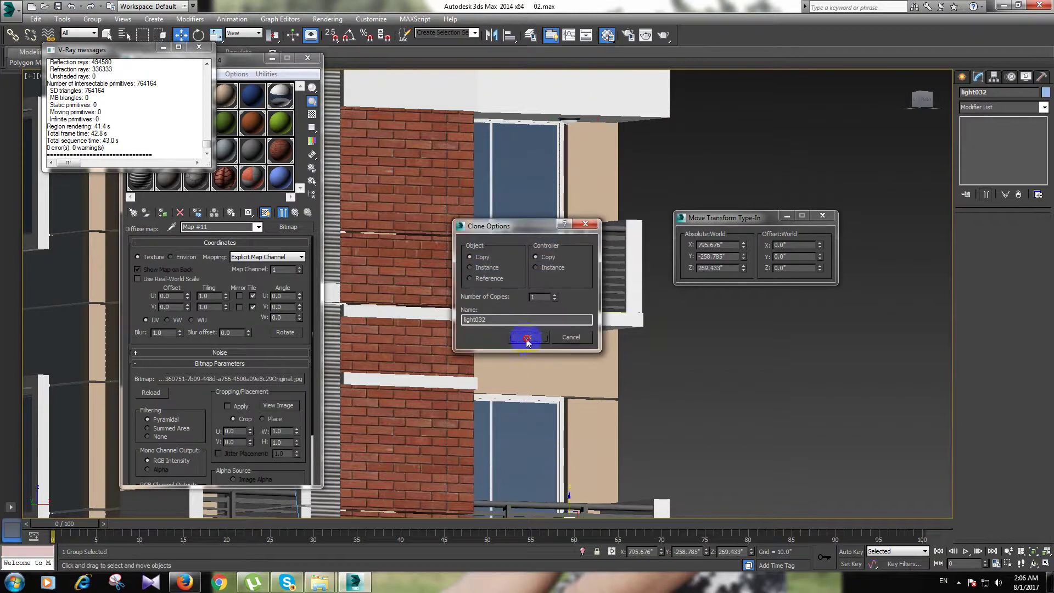
click(526, 339)
mouse_move(553, 388)
middle_down()
mouse_move(560, 176)
mouse_move(565, 298)
middle_up()
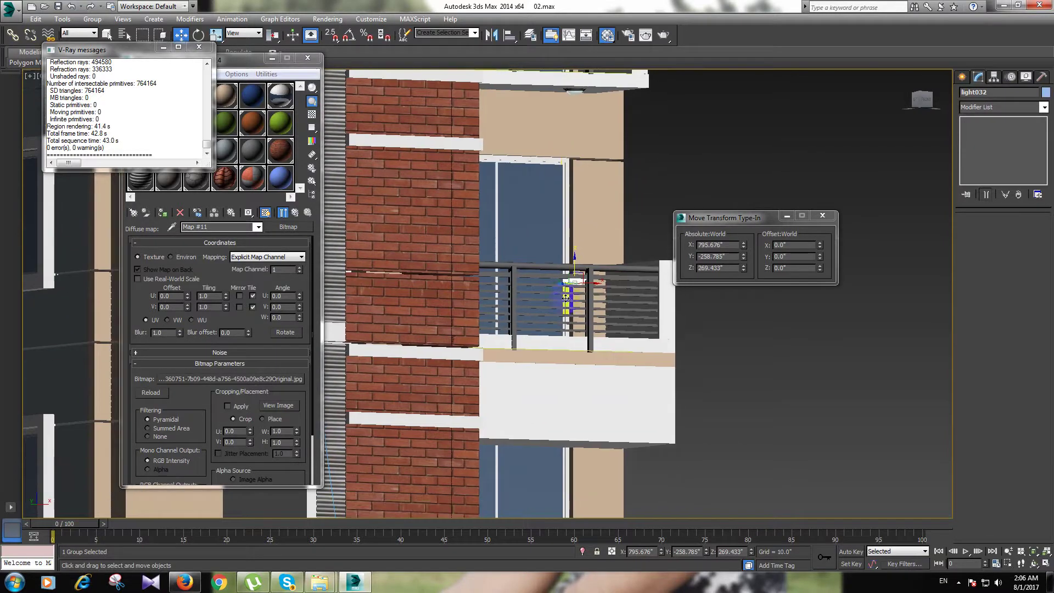
shift+drag(573, 258, 587, 422)
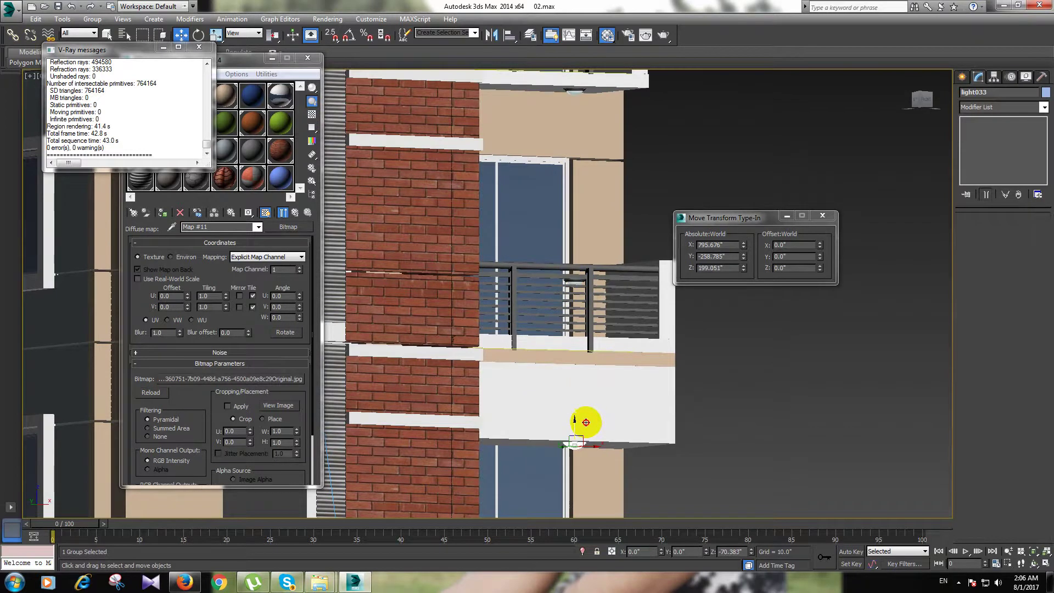
shift+drag(586, 422, 585, 423)
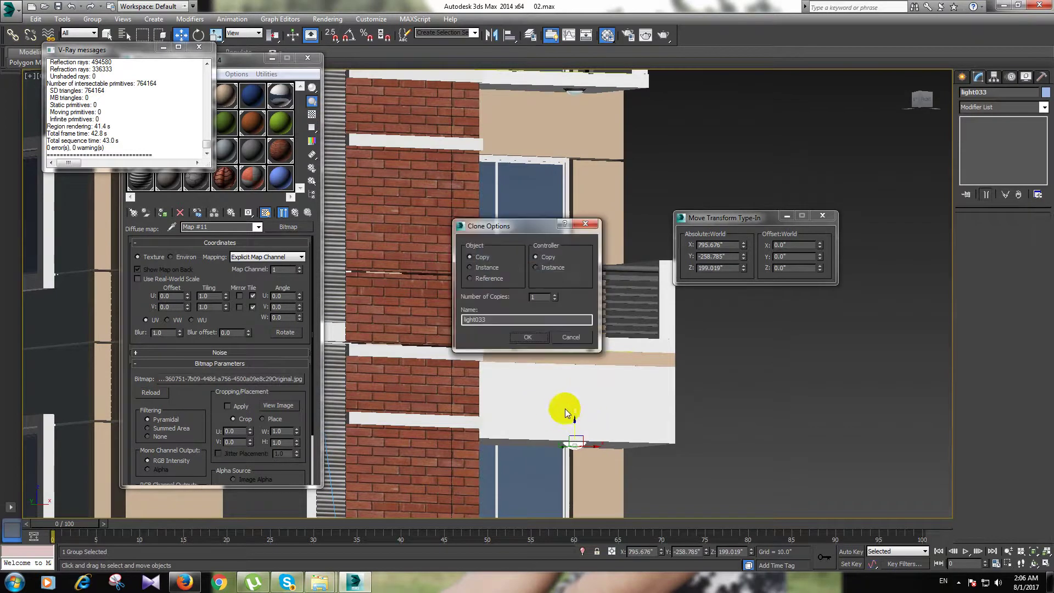
click(524, 335)
mouse_move(557, 395)
middle_down()
mouse_move(556, 207)
mouse_move(568, 233)
middle_up()
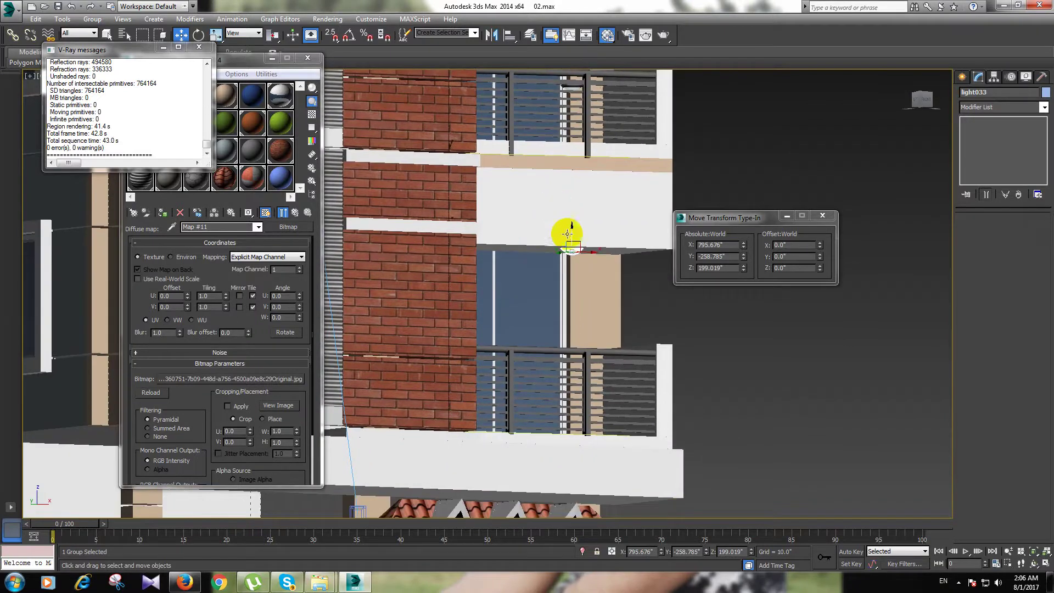
shift+drag(568, 233, 564, 479)
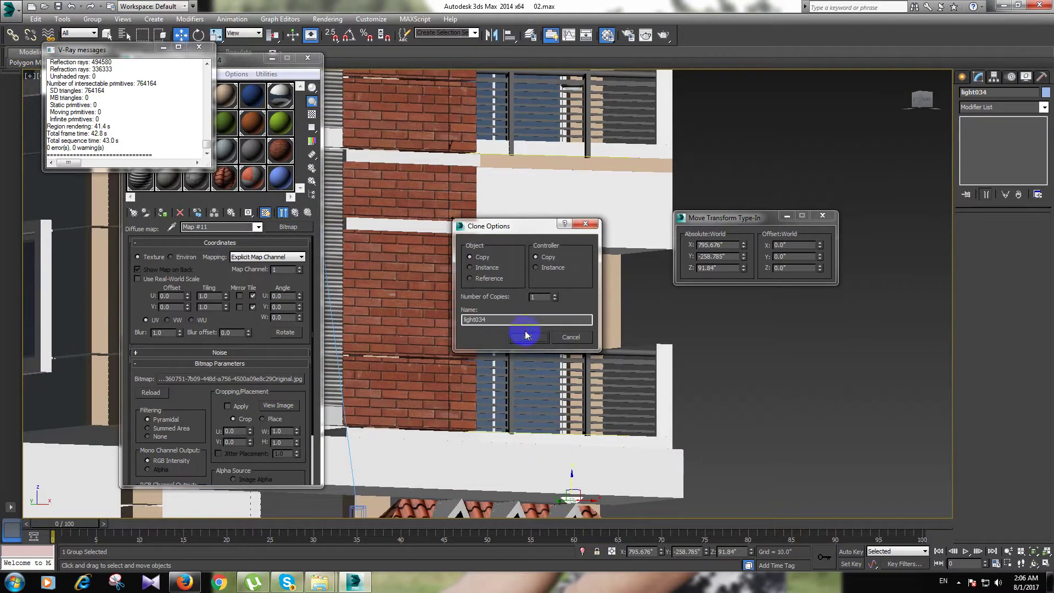
click(526, 334)
Step: Orbit around the building to check the copied lights' placement
scroll(551, 420, up, 4)
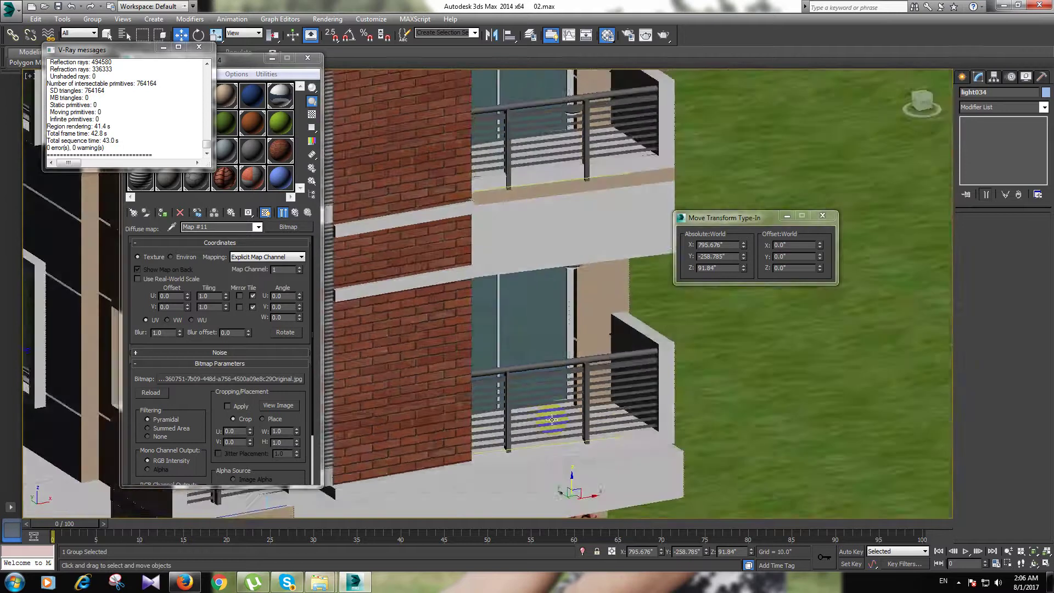
scroll(552, 420, down, 3)
scroll(502, 400, up, 5)
scroll(483, 384, down, 4)
scroll(559, 405, up, 3)
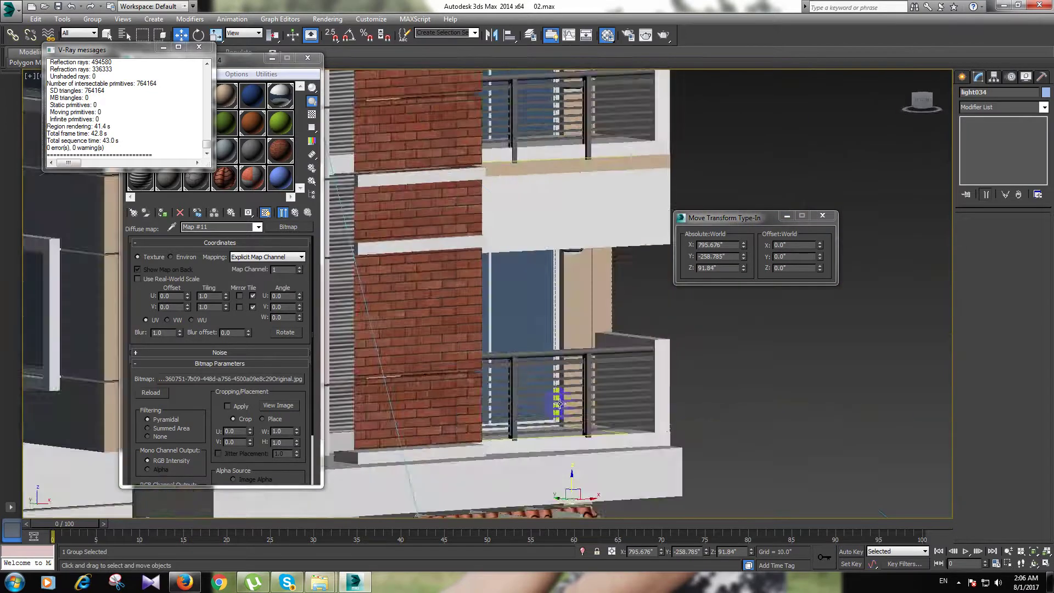
scroll(558, 405, down, 2)
mouse_move(566, 401)
alt+middle_down()
mouse_move(576, 400)
mouse_move(576, 424)
alt+middle_up()
scroll(576, 423, up, 3)
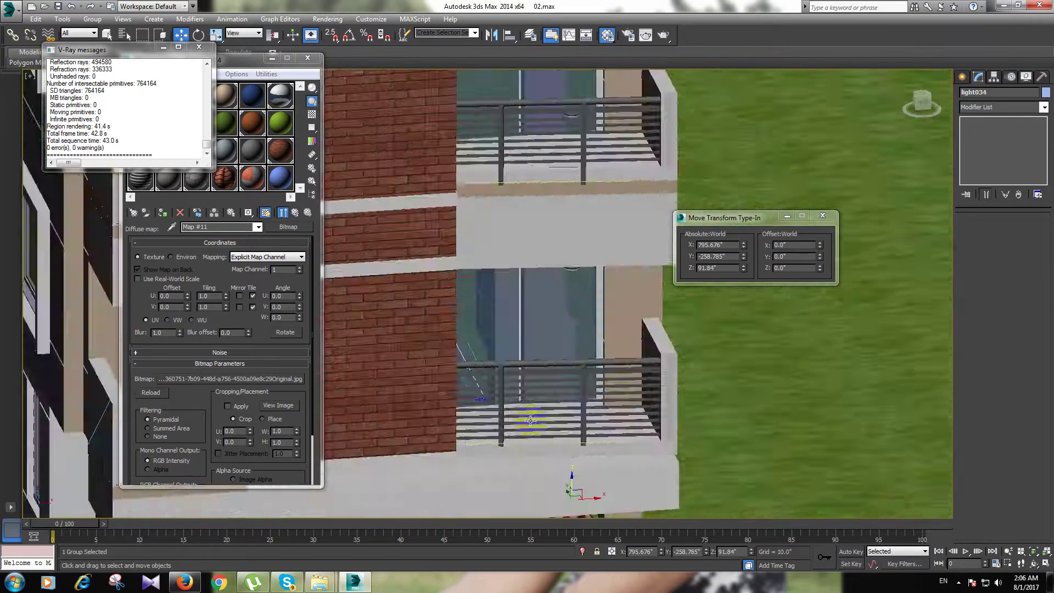
scroll(530, 420, down, 3)
mouse_move(472, 412)
alt+middle_down()
mouse_move(500, 404)
mouse_move(571, 424)
mouse_move(569, 363)
alt+middle_up()
scroll(563, 422, up, 3)
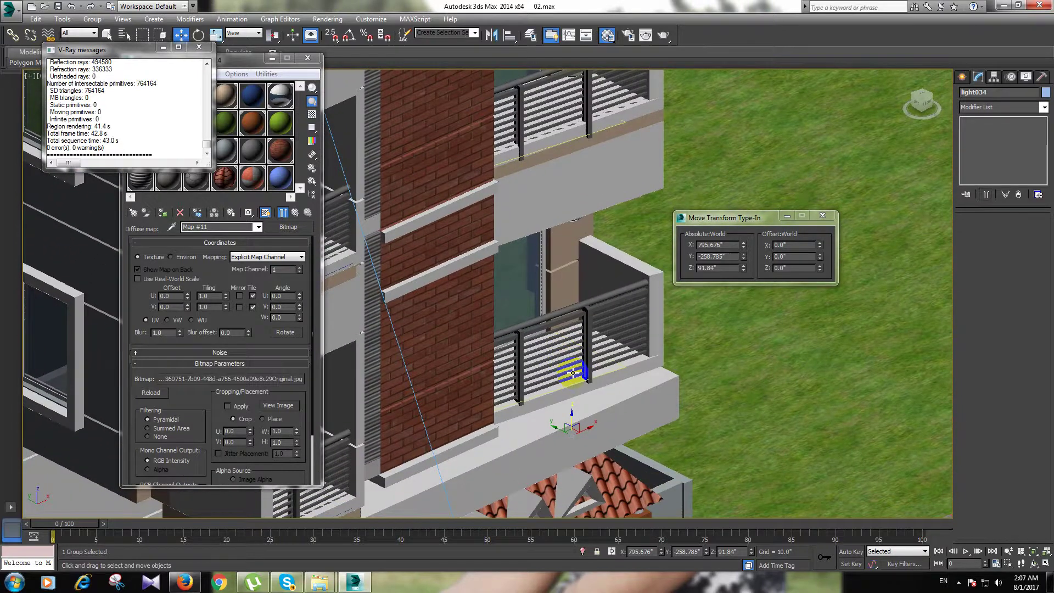
Step: Switch the viewport to look through VRayPhysicalCamera001
key(c)
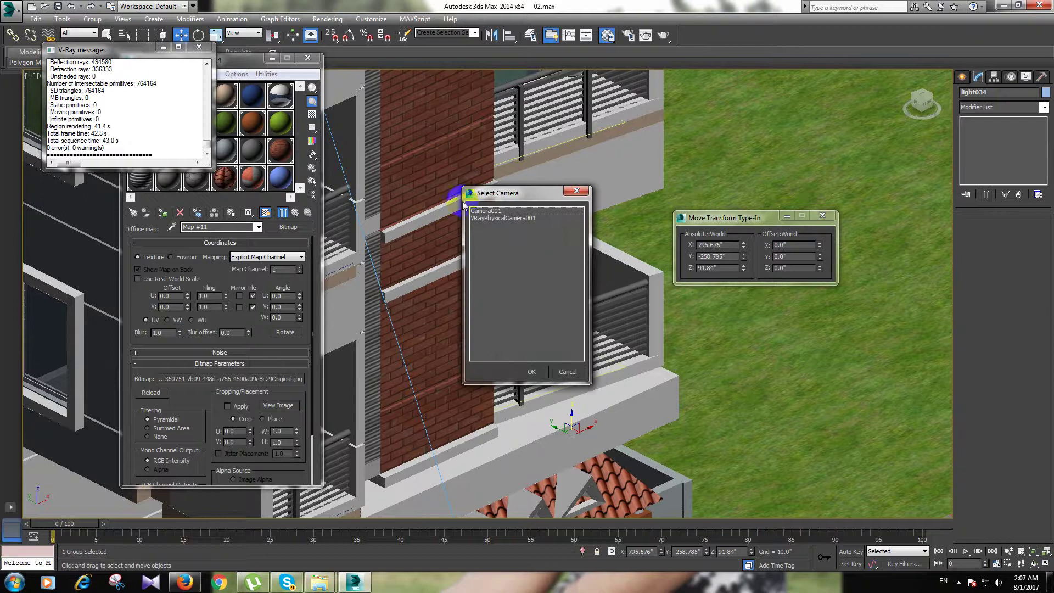
click(510, 221)
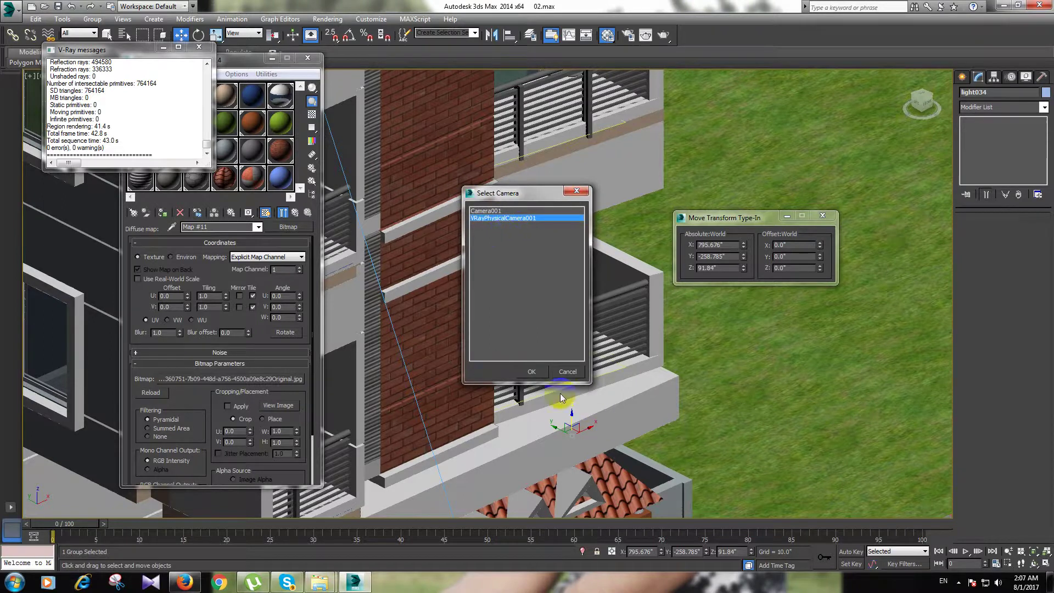
click(531, 371)
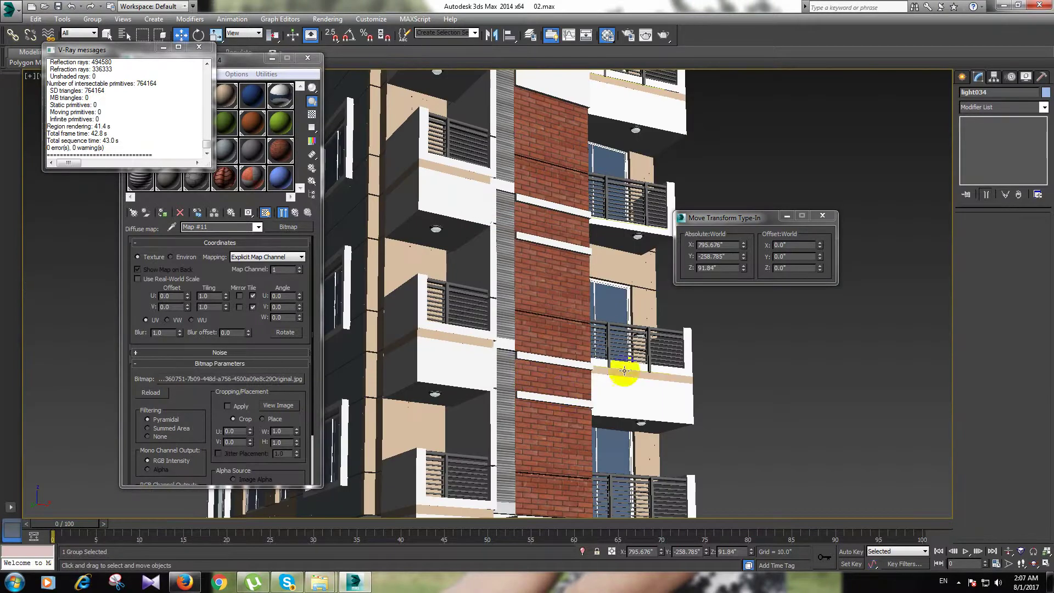
Step: Select three balcony lights and shift them along Y under their balconies
ctrl+click(641, 422)
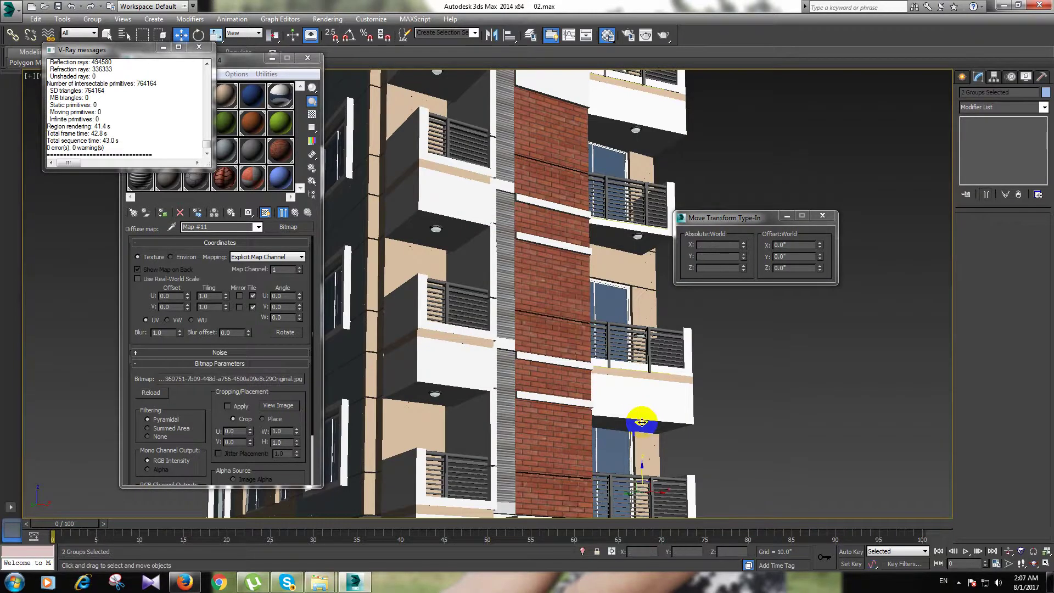
ctrl+click(637, 236)
ctrl+click(635, 132)
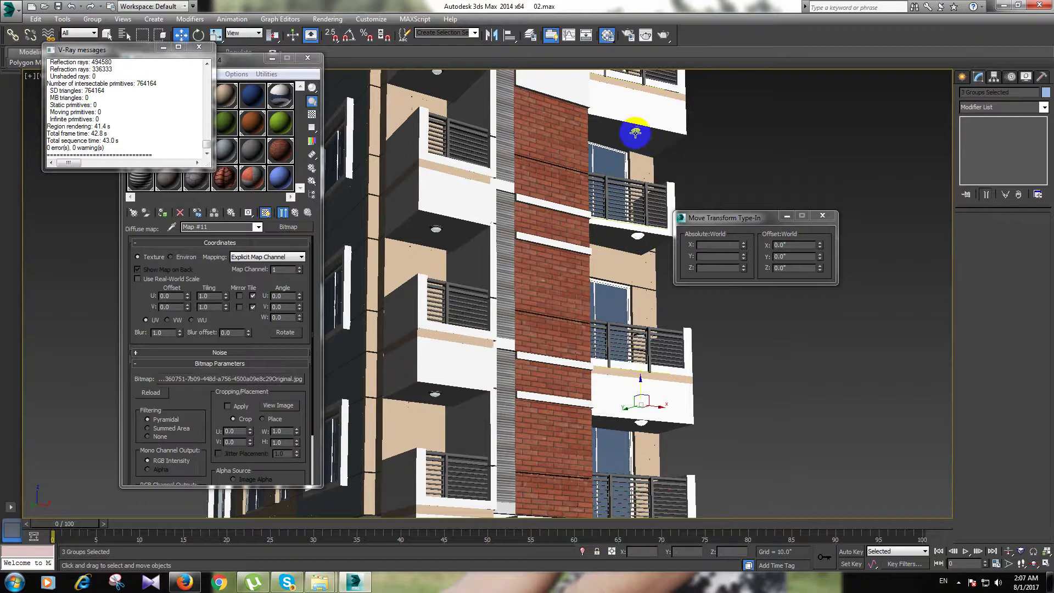
middle_drag(631, 106, 619, 228)
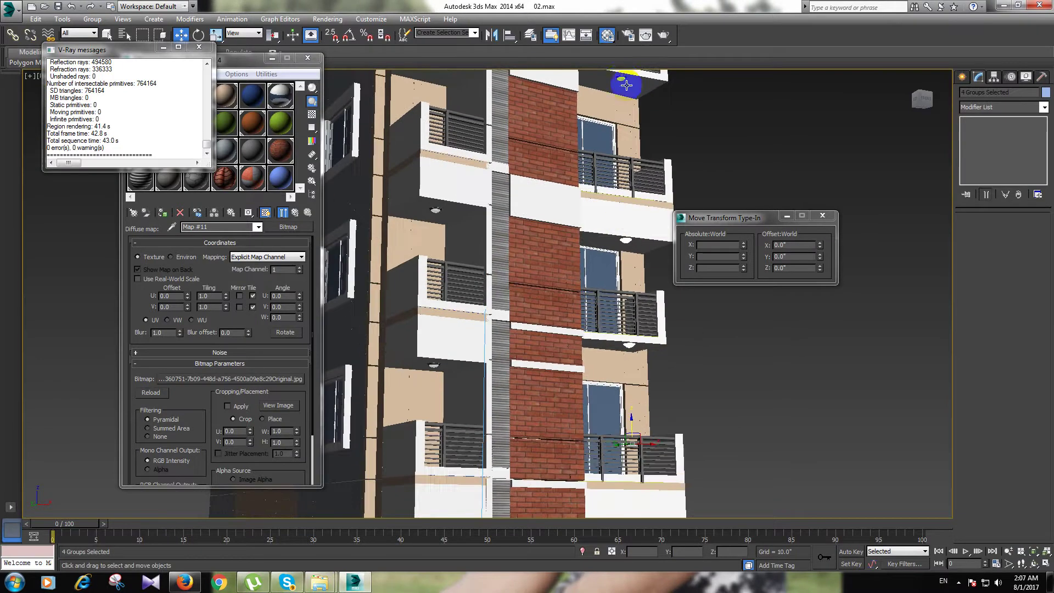
middle_drag(622, 78, 610, 295)
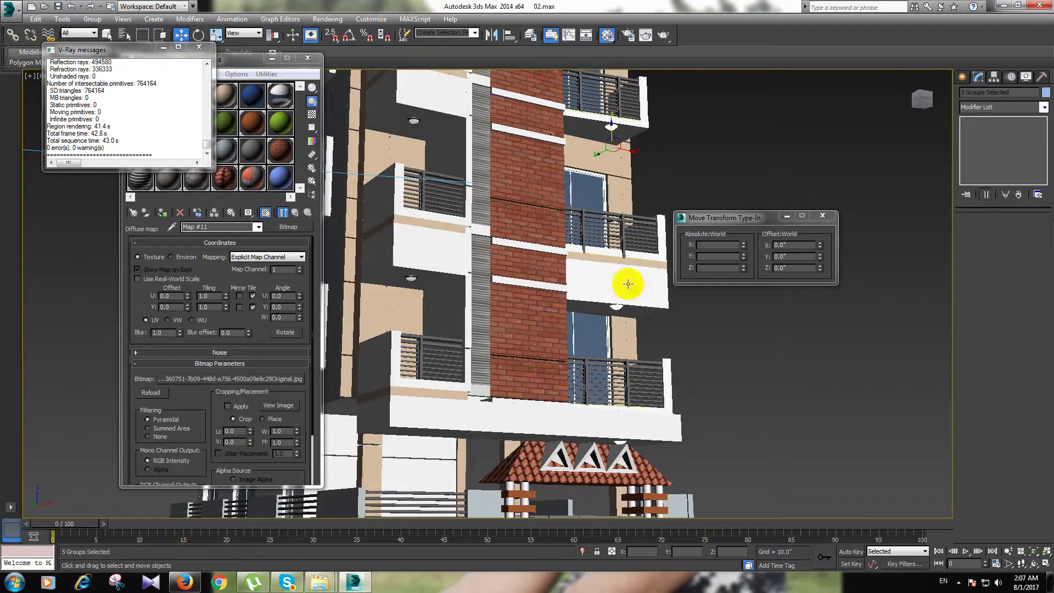
drag(597, 154, 592, 154)
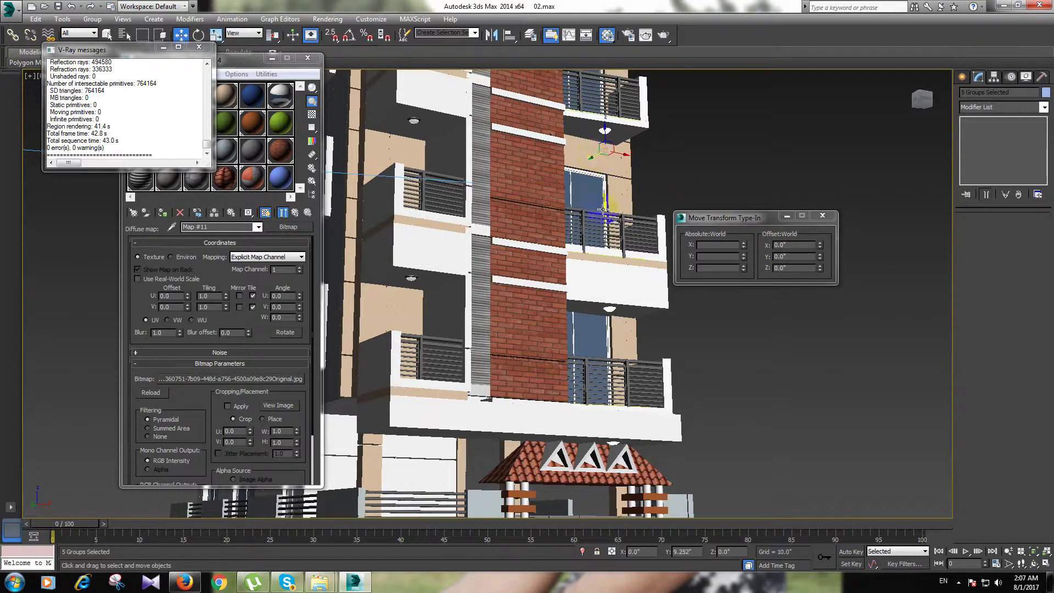
Step: Return to the full VRayPhysicalCamera001 view of the building
key(ctrl+v)
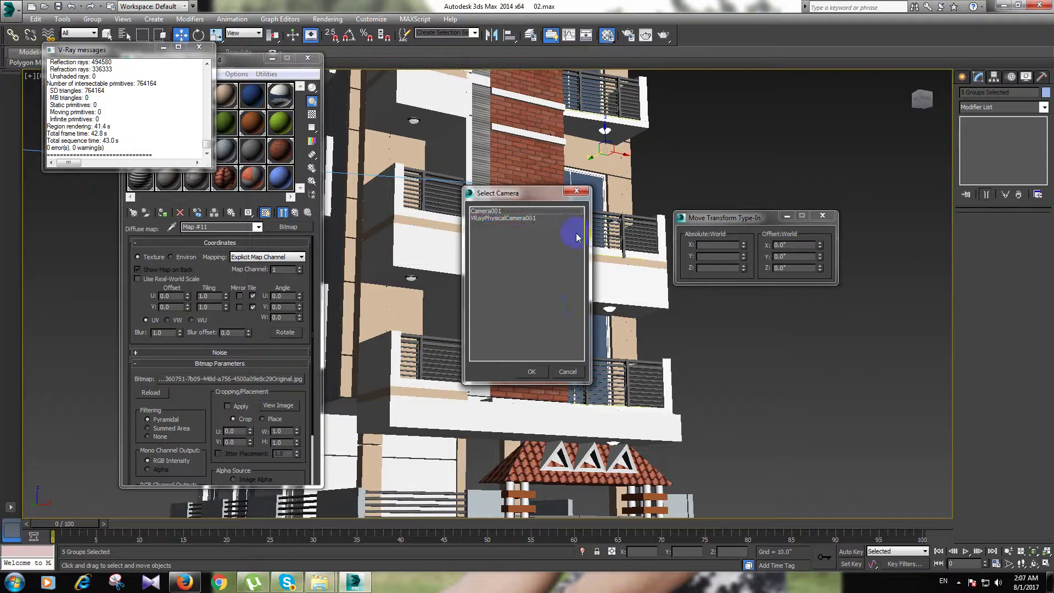
click(538, 367)
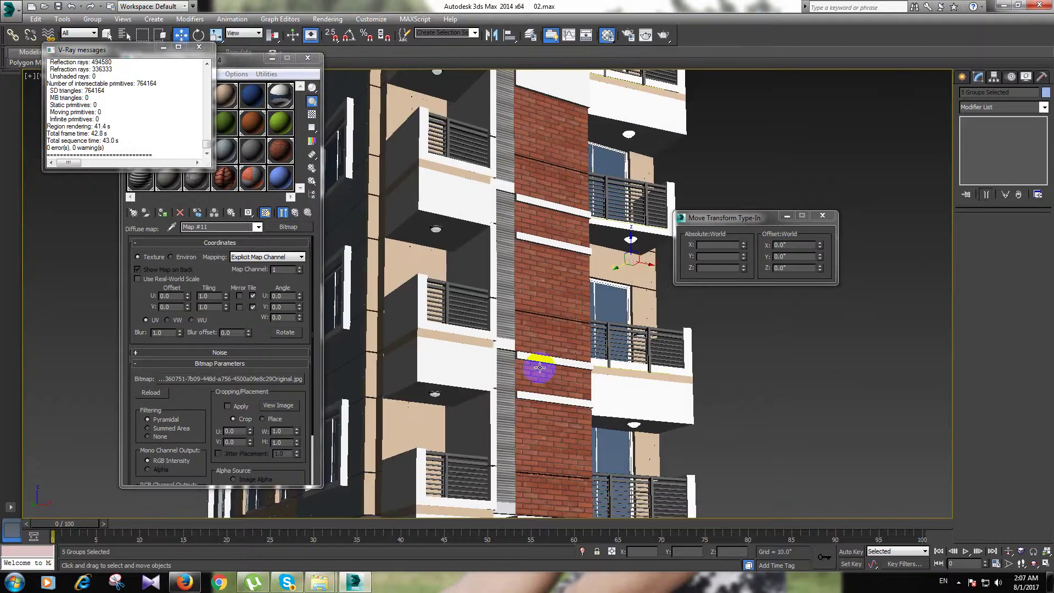
key(c)
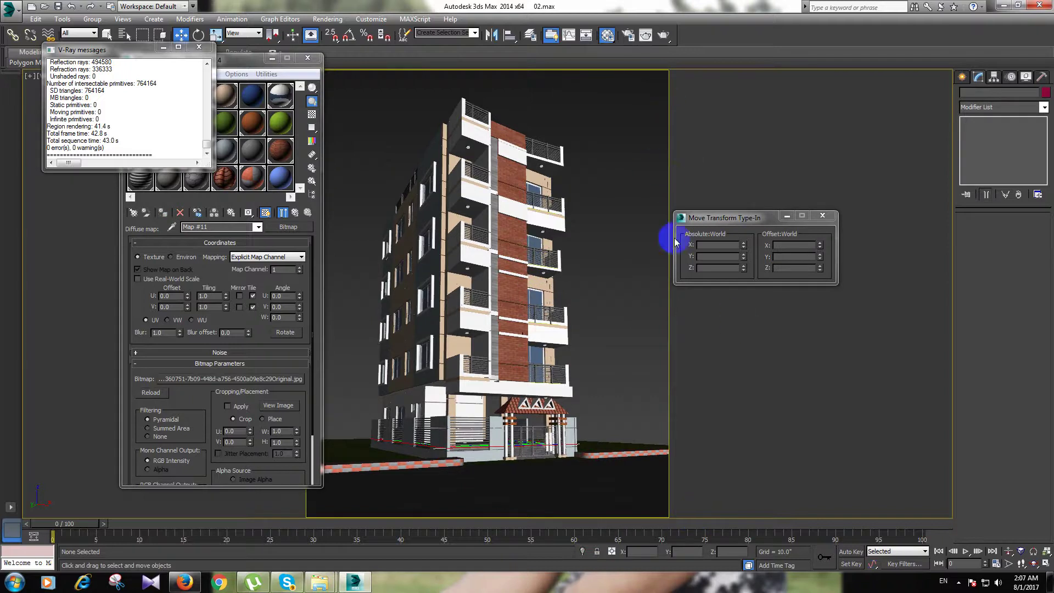
Step: Render a test image of the camera view, then close the render window
click(651, 35)
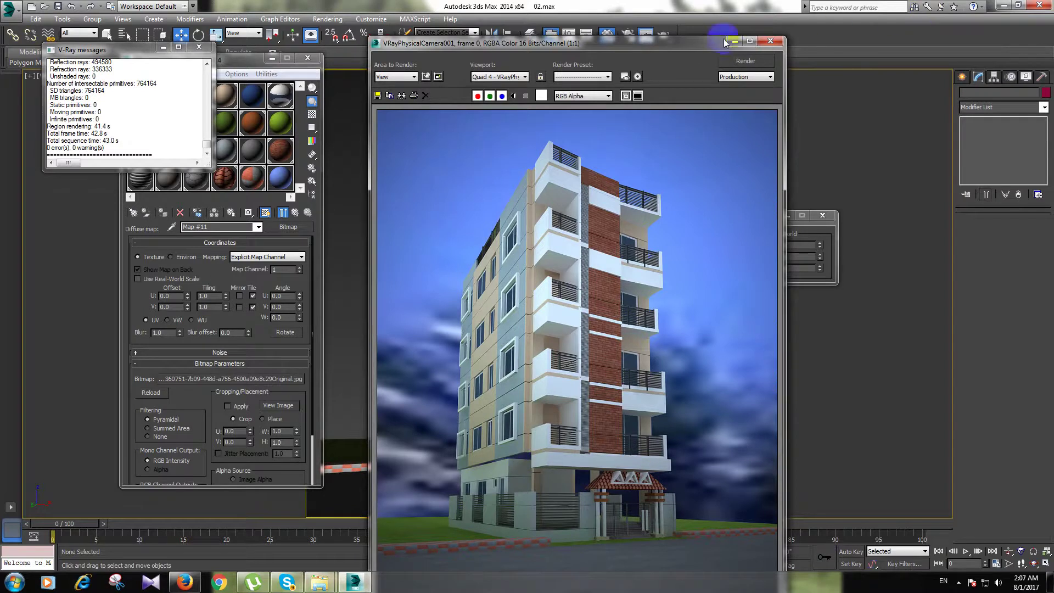
click(774, 41)
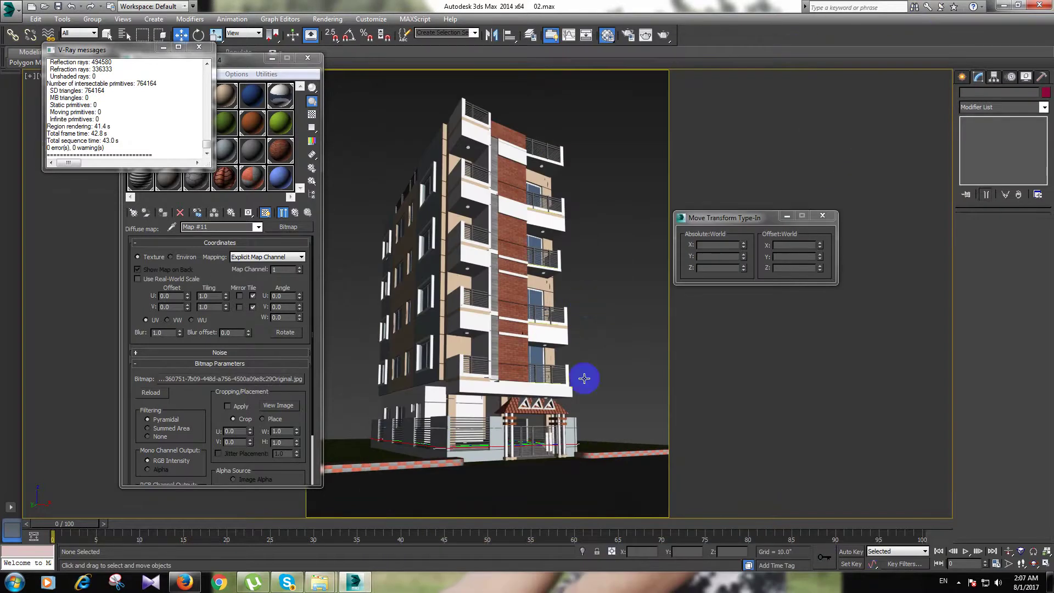
Step: Draw a snapped 459 × 83 rectangle along the building base with Start New Shape off
key(shift+r)
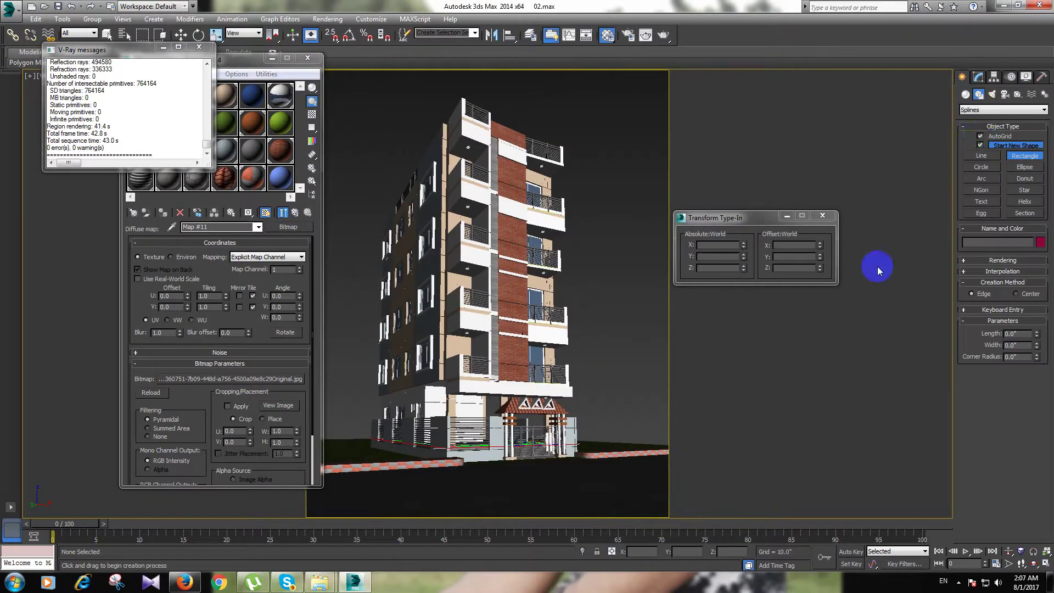
click(981, 138)
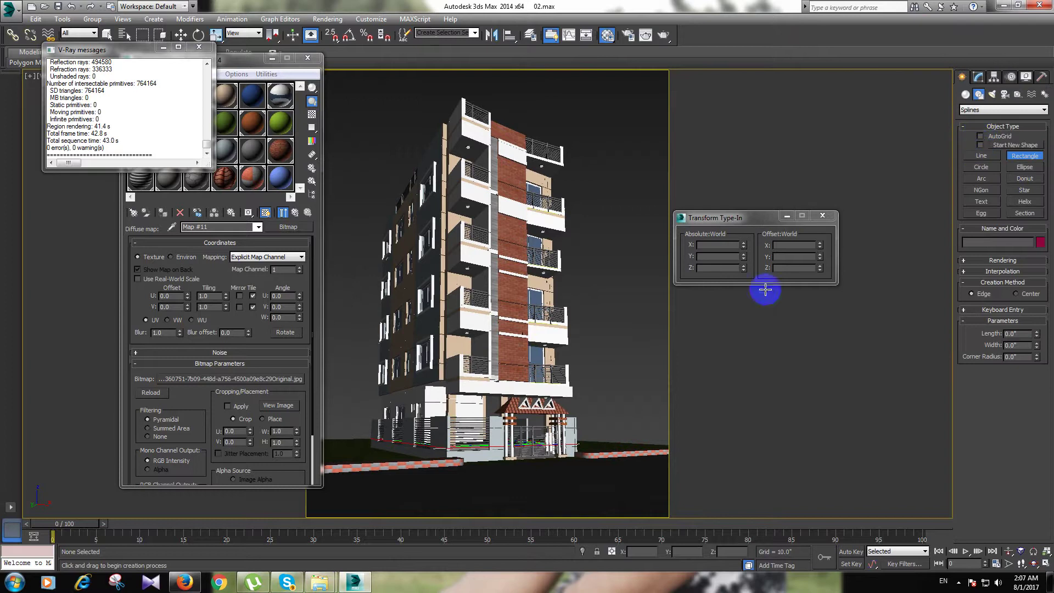
key(s)
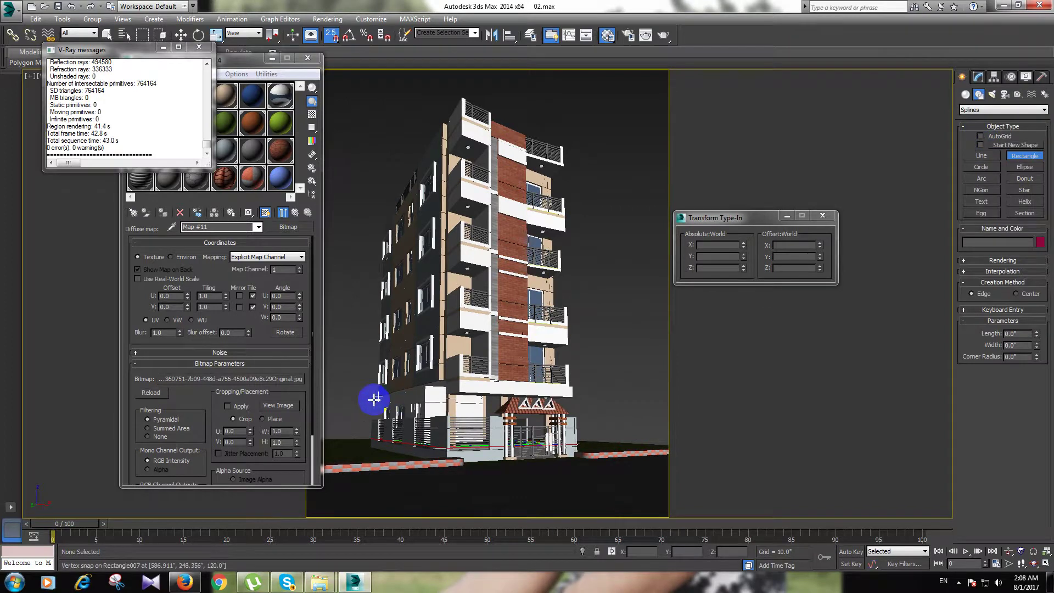
mouse_move(374, 399)
mouse_down()
mouse_move(589, 385)
mouse_move(575, 388)
mouse_up()
drag(519, 399, 448, 401)
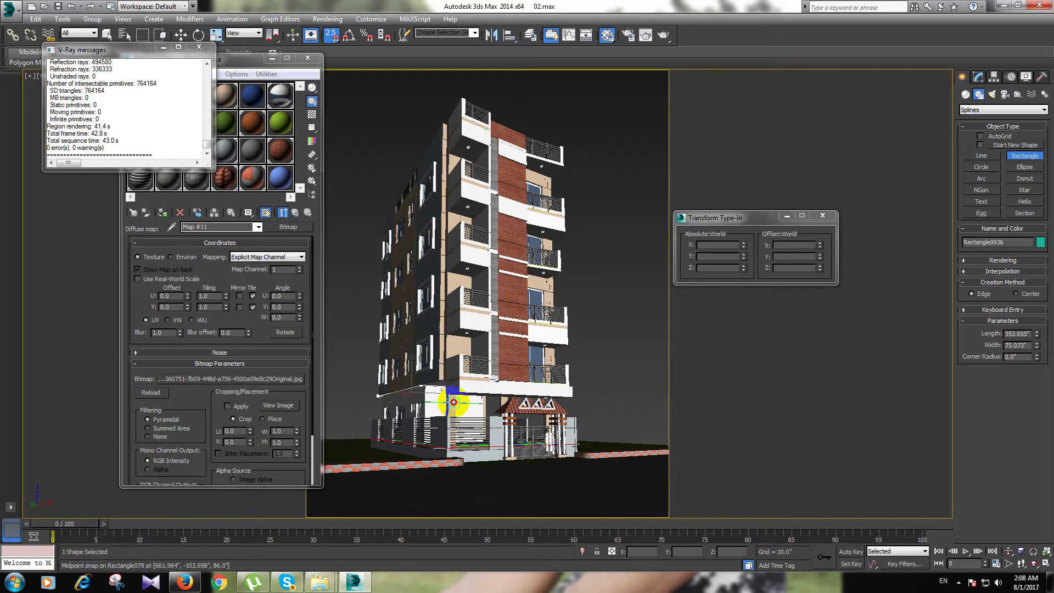
key(s)
drag(448, 401, 489, 420)
key(s)
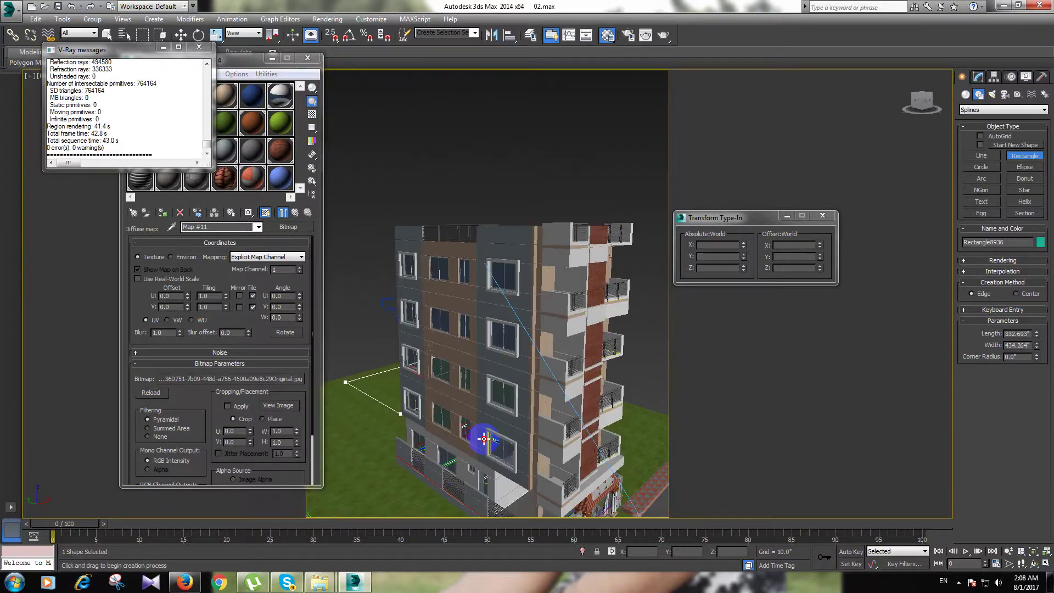
mouse_move(483, 438)
alt+middle_down()
mouse_move(496, 456)
mouse_move(501, 447)
mouse_move(558, 456)
alt+middle_up()
mouse_move(558, 456)
mouse_down()
mouse_move(611, 412)
mouse_move(593, 373)
mouse_up()
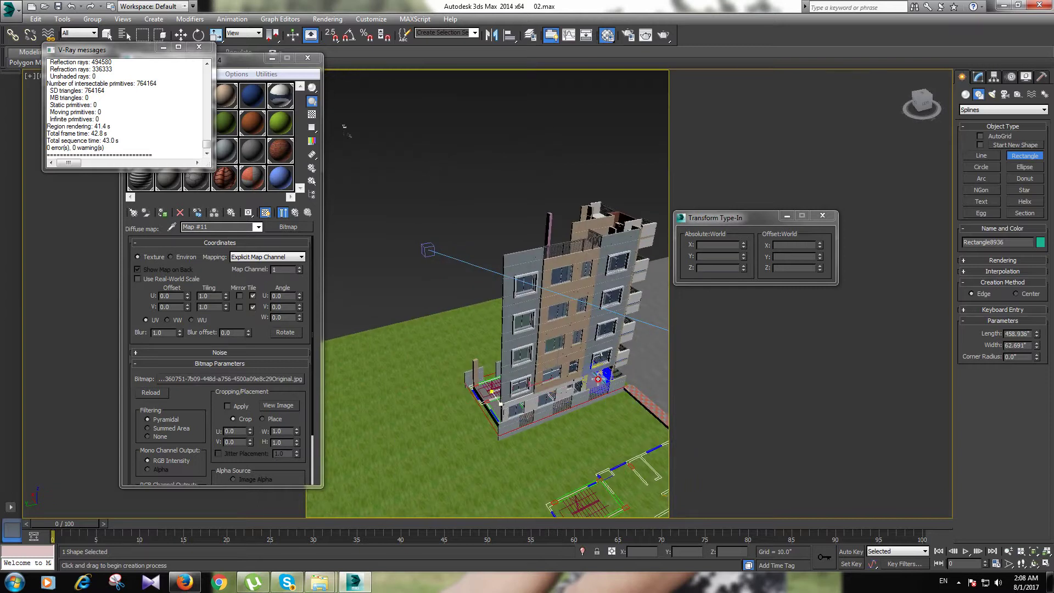
Step: Extrude the rectangle into a slab 5 units thick
right_click(586, 430)
key(e)
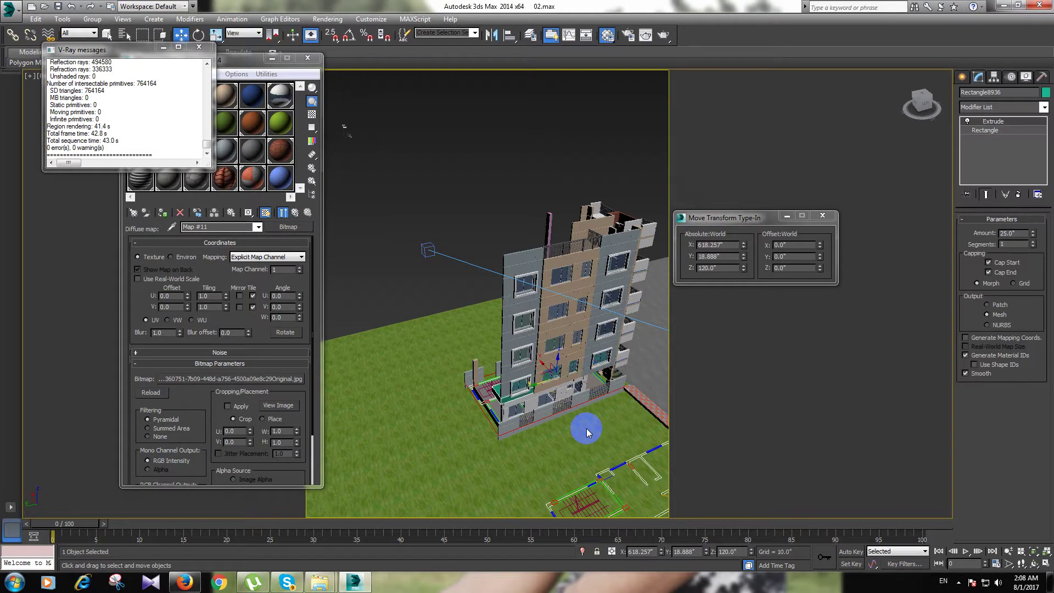
alt+middle_drag(583, 428, 501, 390)
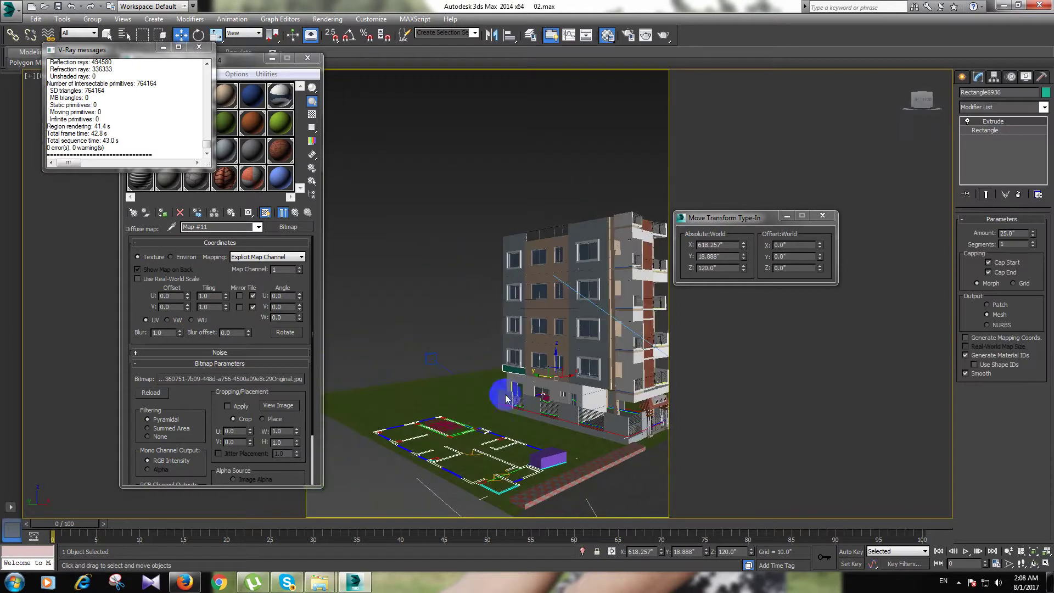
click(1012, 233)
text(5)
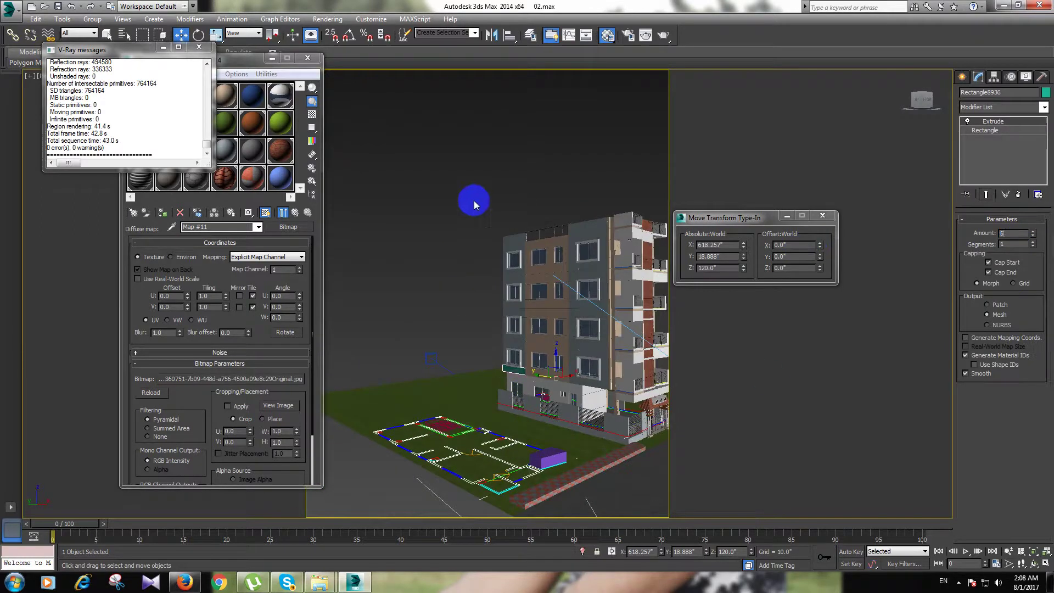
click(466, 196)
Step: View through VRayPhysicalCamera001, select the slab and show Material #1's settings
key(c)
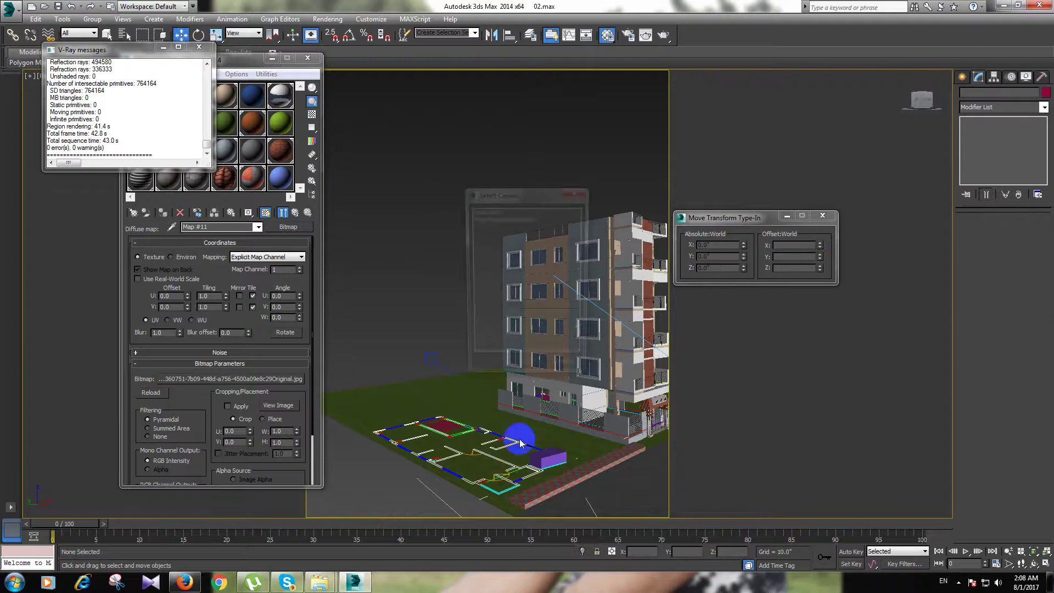
click(527, 220)
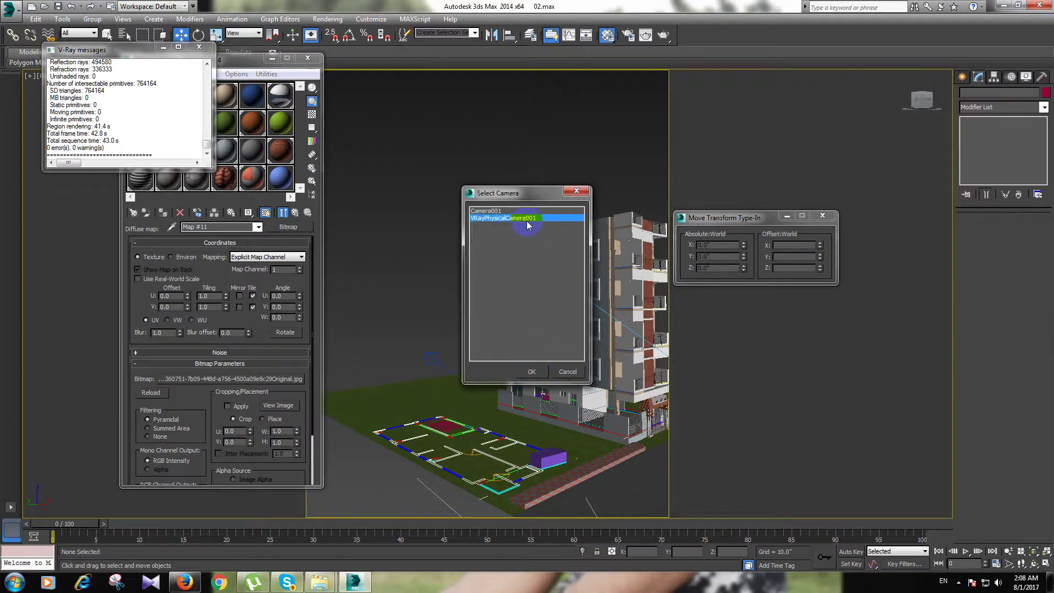
click(531, 371)
click(426, 386)
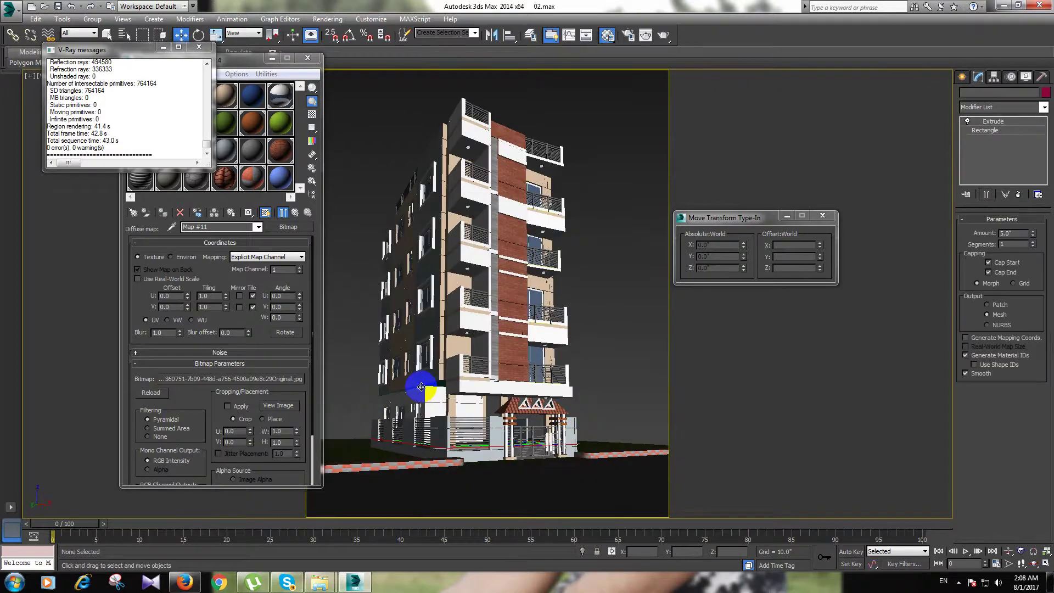
click(199, 47)
click(154, 90)
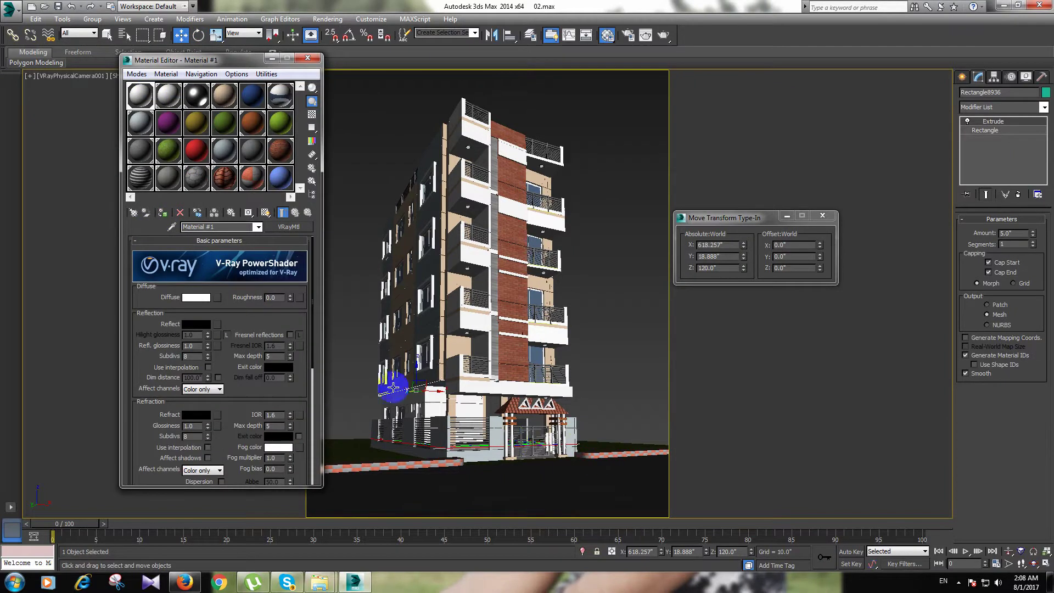
Step: In the Left view, frame the building and select the base slab Rectangle8936
click(337, 346)
click(432, 395)
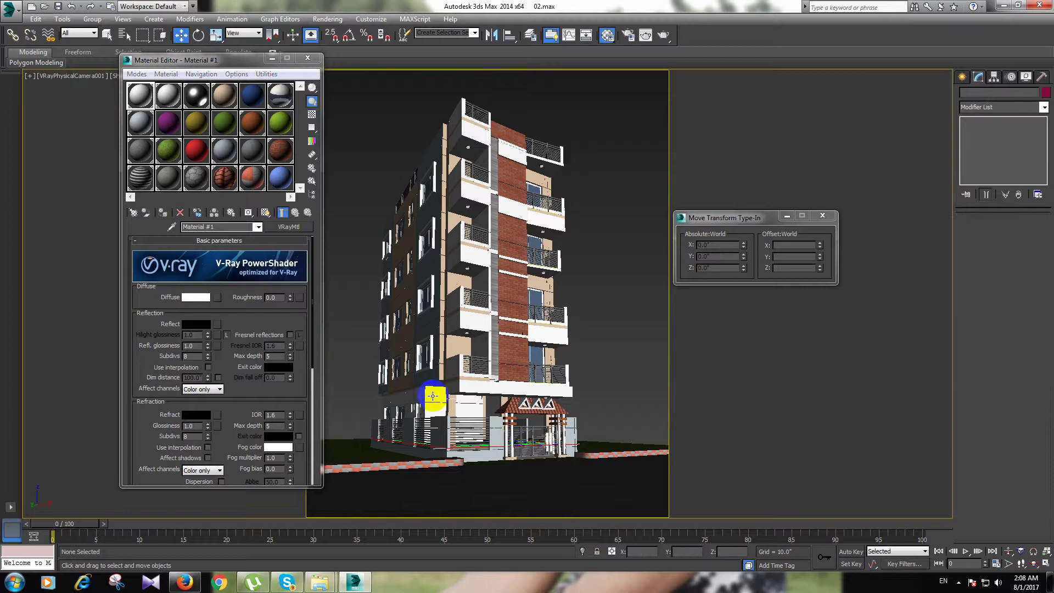
key(l)
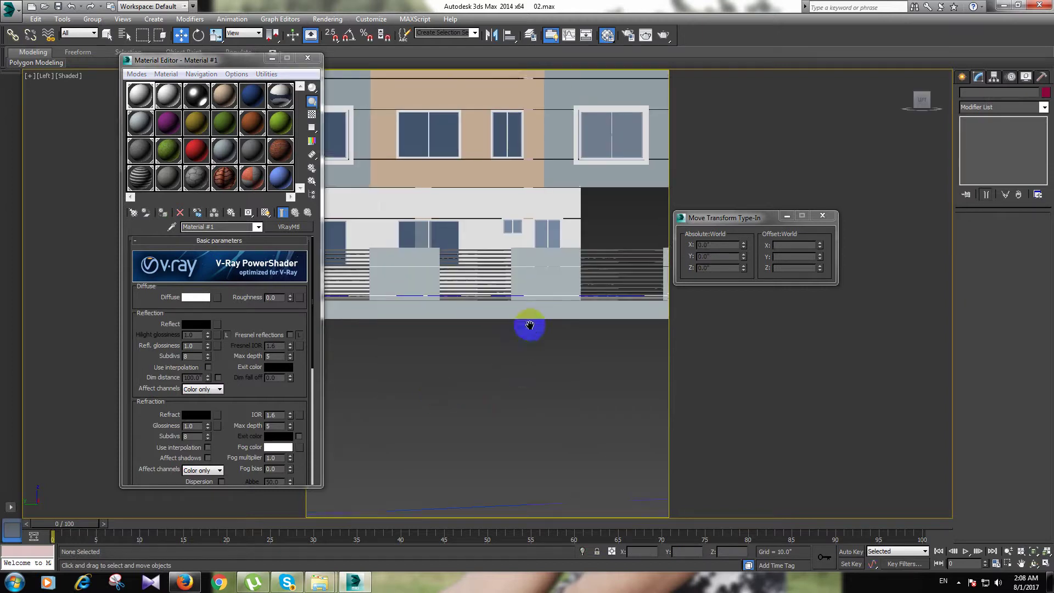
scroll(447, 299, down, 3)
mouse_move(447, 299)
alt+middle_down()
mouse_move(499, 332)
mouse_move(449, 308)
alt+middle_up()
scroll(449, 308, up, 3)
scroll(393, 239, up, 3)
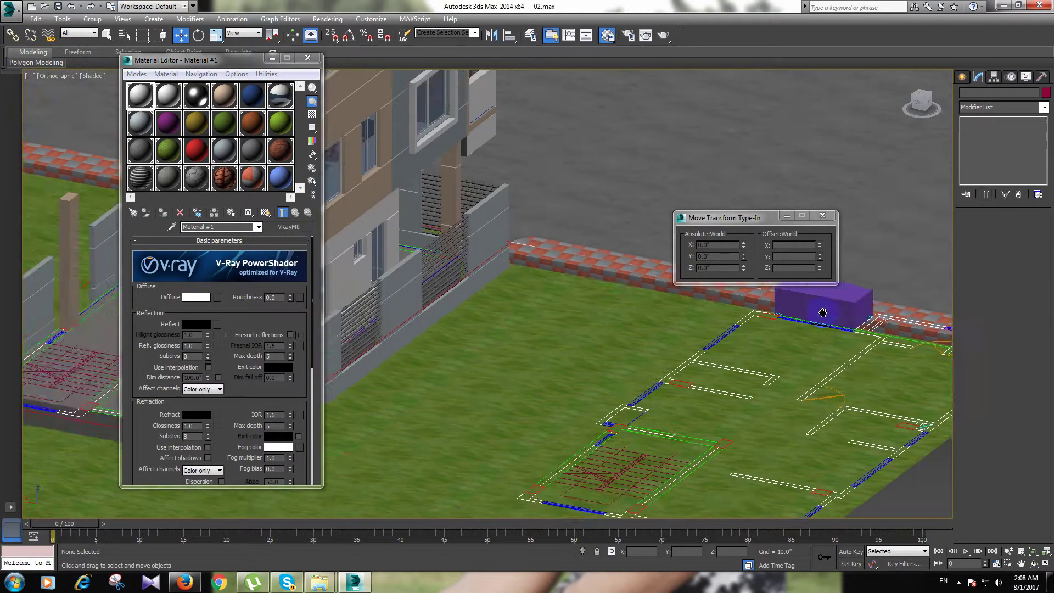
scroll(393, 239, up, 2)
middle_drag(393, 239, 415, 260)
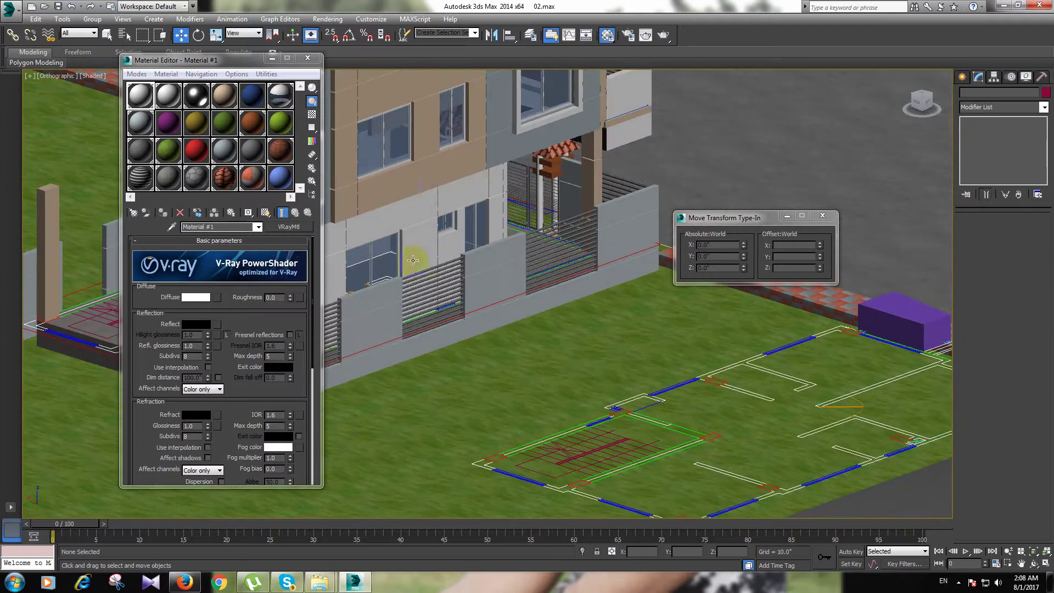
middle_drag(408, 197, 563, 192)
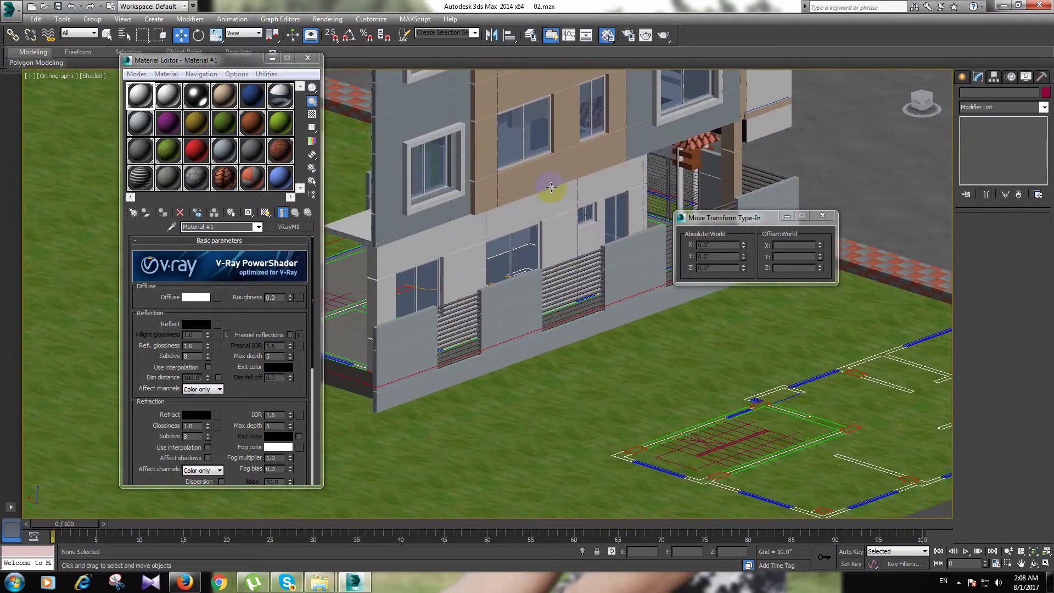
click(357, 233)
mouse_move(373, 246)
alt+middle_down()
mouse_move(419, 223)
mouse_move(404, 220)
mouse_move(423, 223)
alt+middle_up()
scroll(419, 223, up, 2)
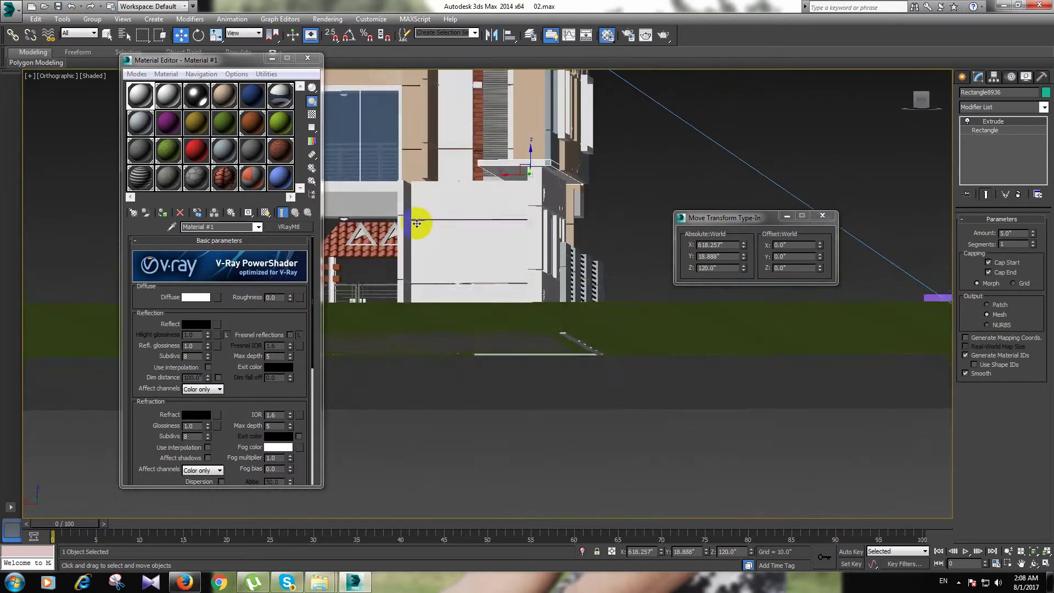
Step: Drag the Extrude Amount spinner up to thicken the slab, then orbit to check it
click(1031, 234)
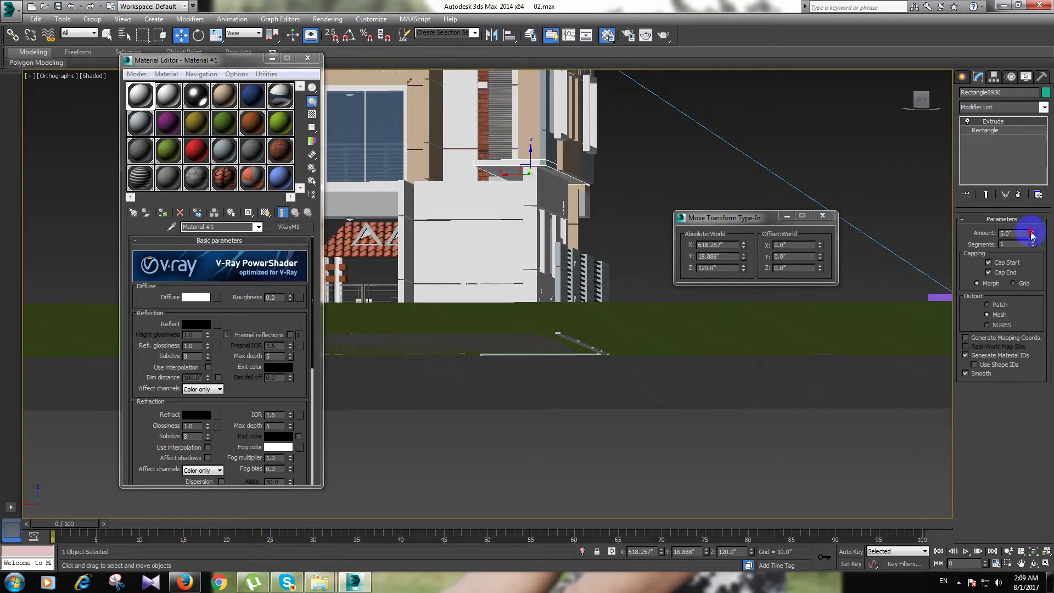
mouse_move(1032, 235)
mouse_down()
mouse_move(1026, 219)
mouse_move(1026, 236)
mouse_up()
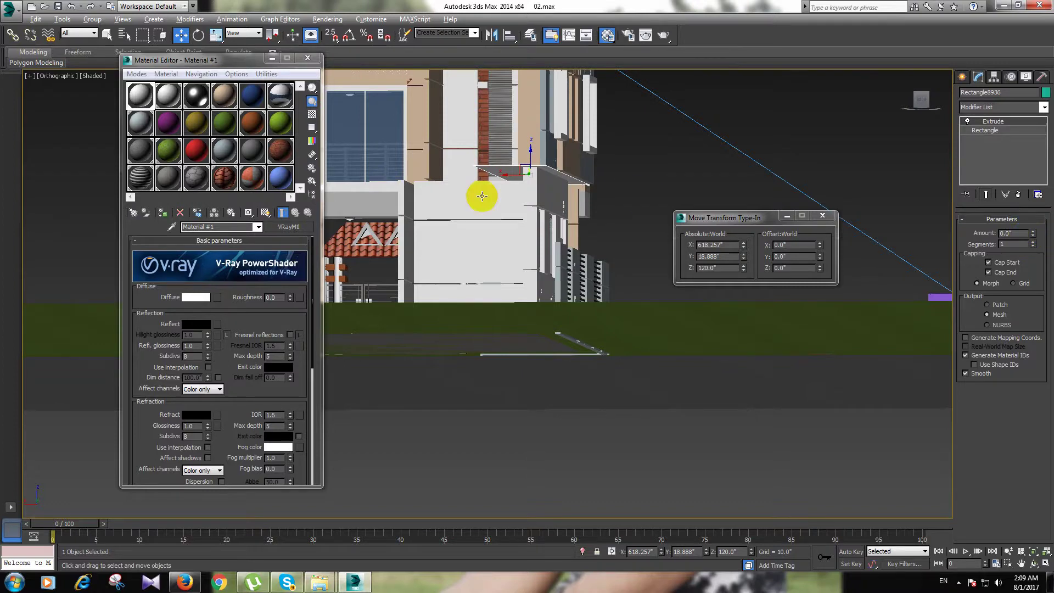
mouse_move(482, 193)
alt+middle_down()
mouse_move(374, 216)
mouse_move(353, 196)
alt+middle_up()
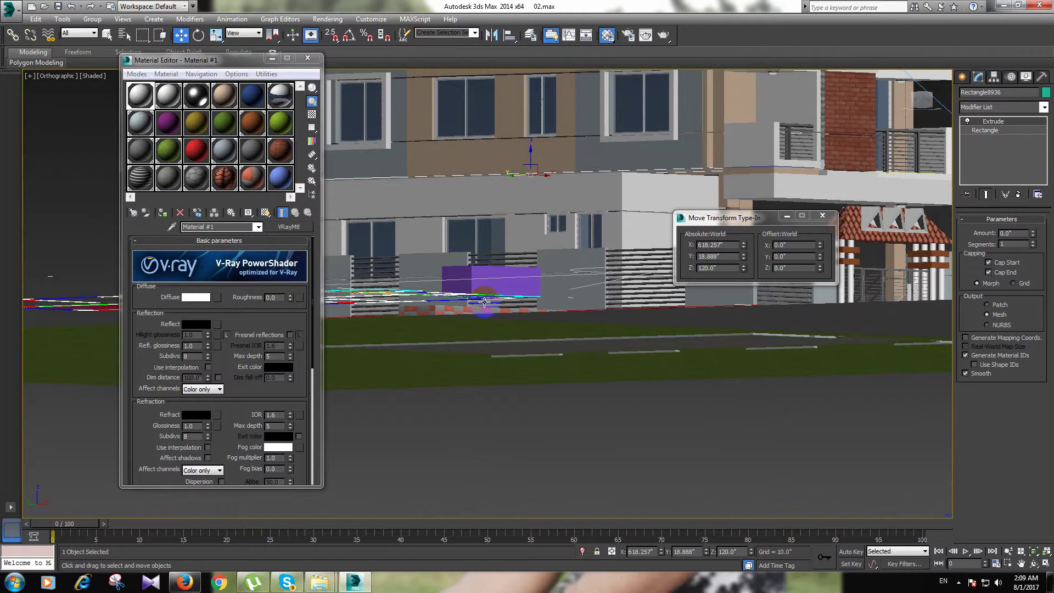
mouse_move(435, 330)
alt+middle_down()
mouse_move(552, 504)
mouse_move(487, 317)
mouse_move(370, 349)
mouse_move(456, 364)
mouse_move(400, 435)
mouse_move(541, 372)
alt+middle_up()
scroll(524, 461, up, 2)
mouse_move(524, 461)
middle_down()
mouse_move(551, 310)
mouse_move(564, 381)
middle_up()
Step: Show VRayPhysicalCamera001 with Safe Frame on and start a production render
key(c)
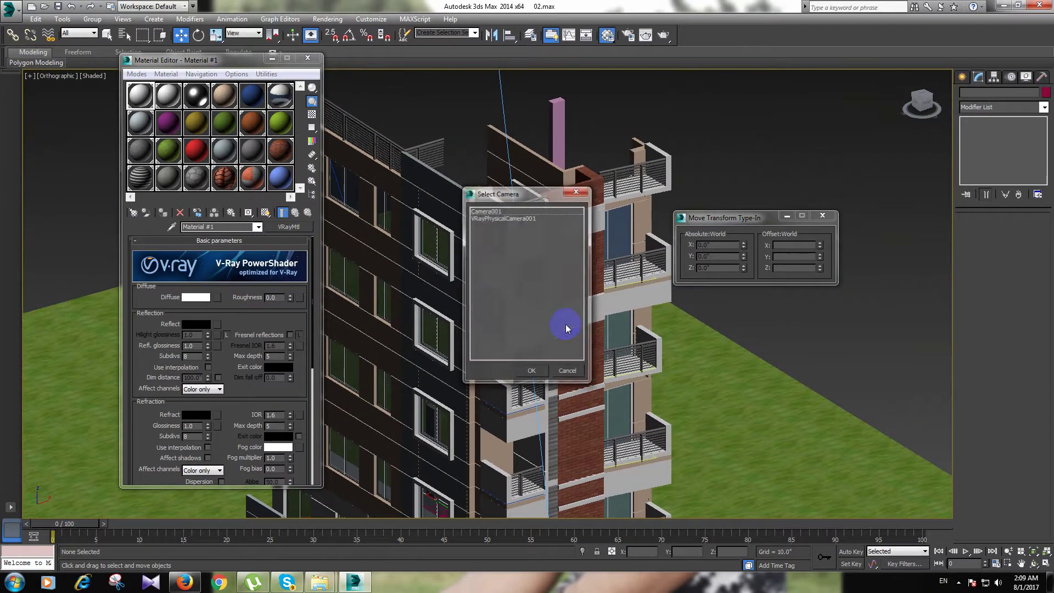
click(505, 218)
click(535, 369)
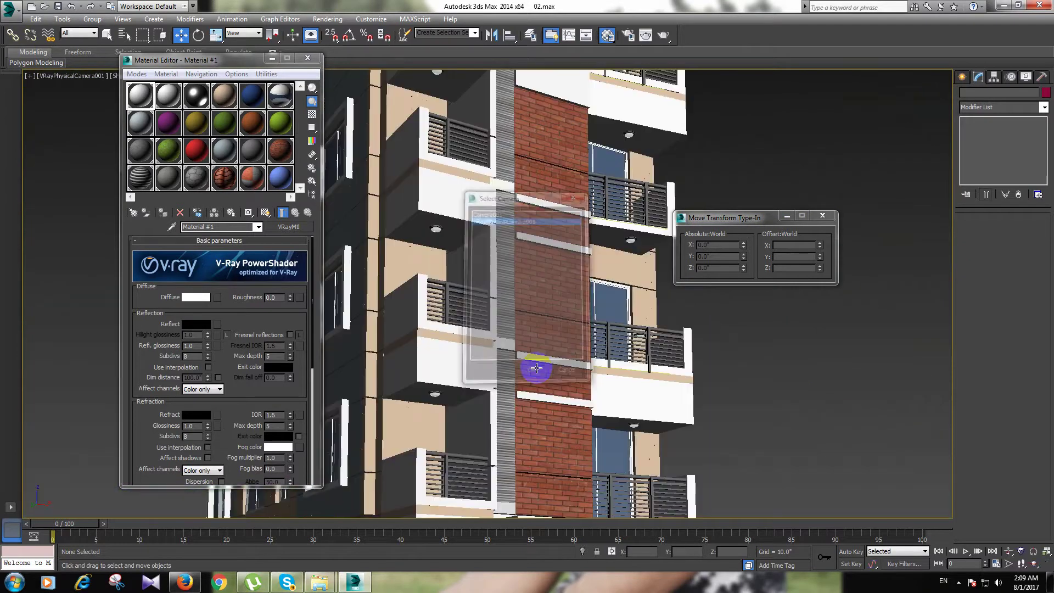
key(shift+f)
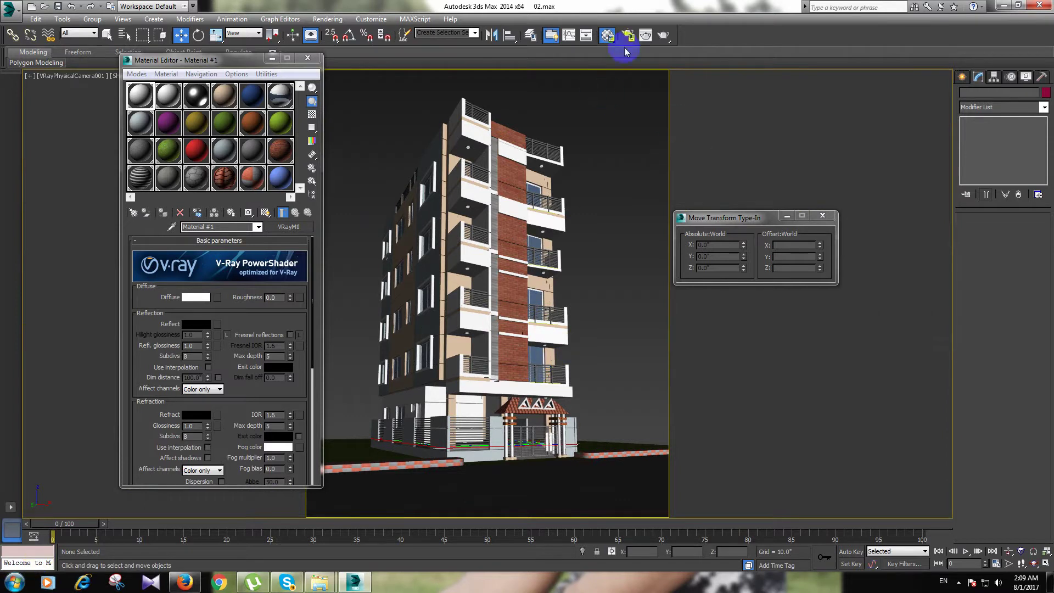
click(646, 34)
Step: Render the building against the cloudy sky, then close V-Ray messages and the Material Editor
click(743, 60)
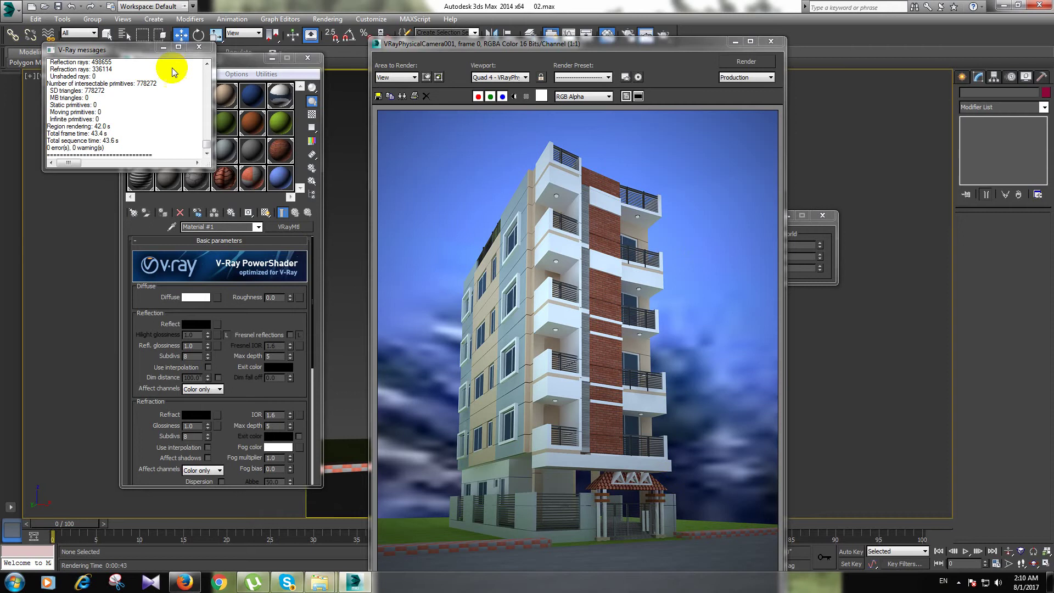
click(199, 47)
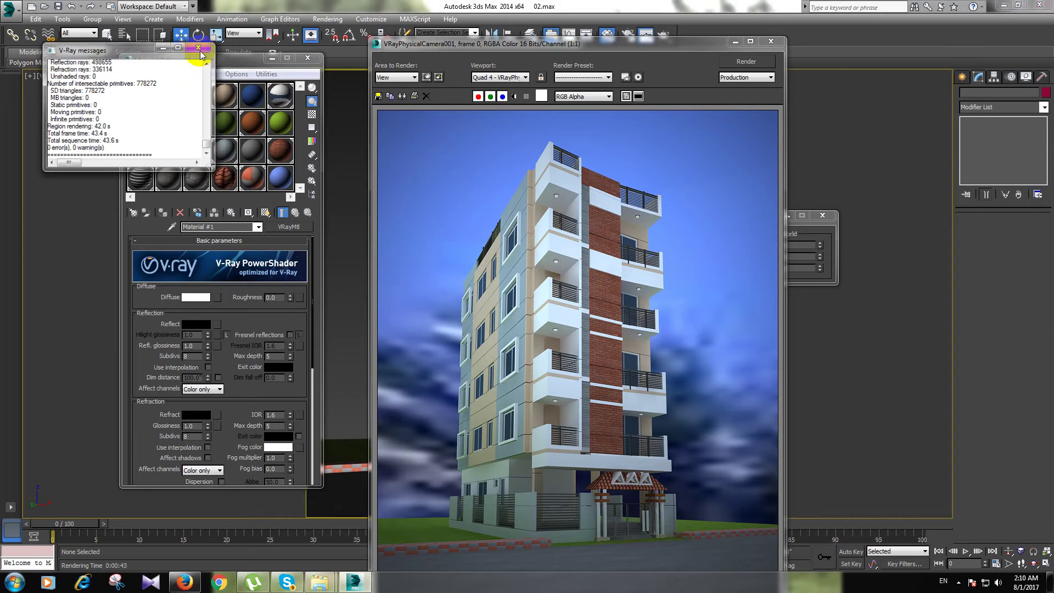
click(308, 58)
click(14, 581)
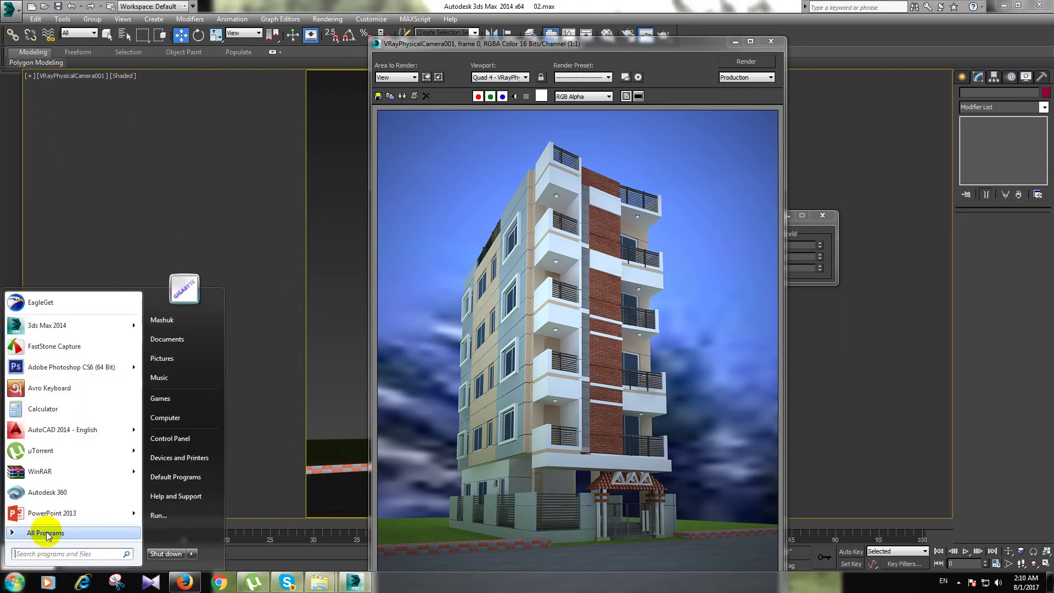